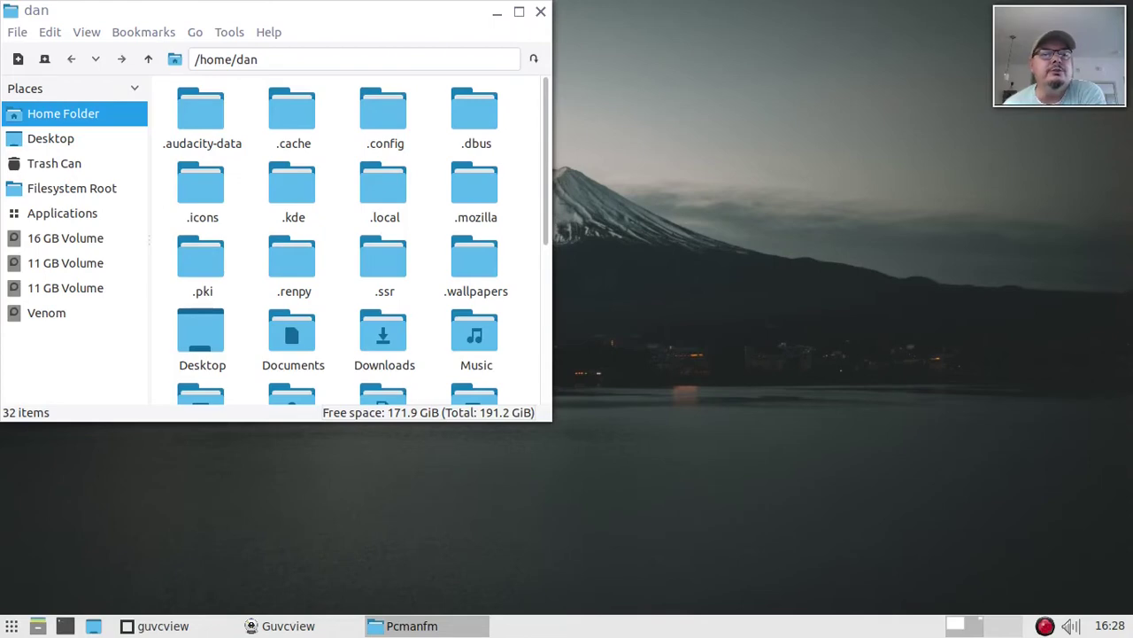
Step: Open the /usr/share/icons folder, starting from the filesystem root
click(72, 188)
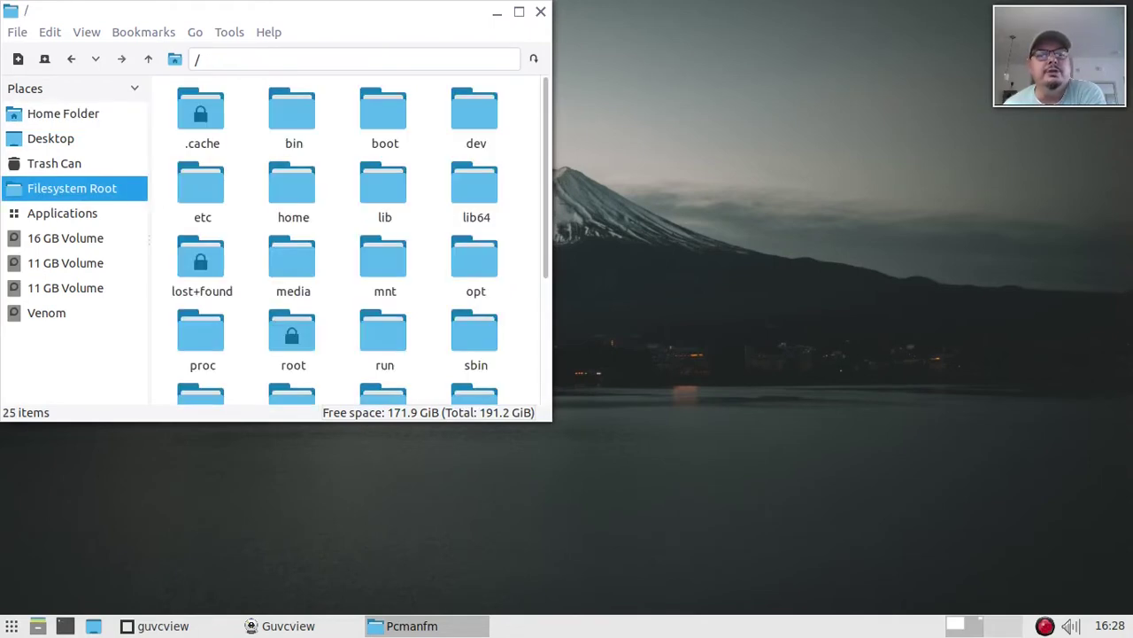
scroll(354, 239, down, 2)
double_click(475, 321)
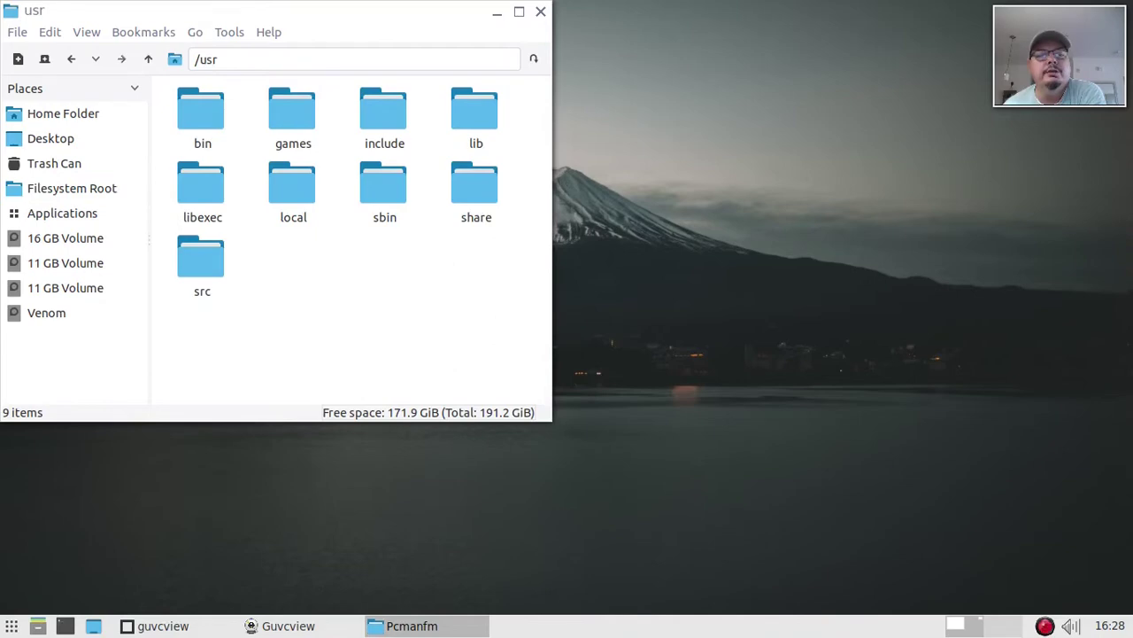
double_click(476, 190)
scroll(354, 239, down, 10)
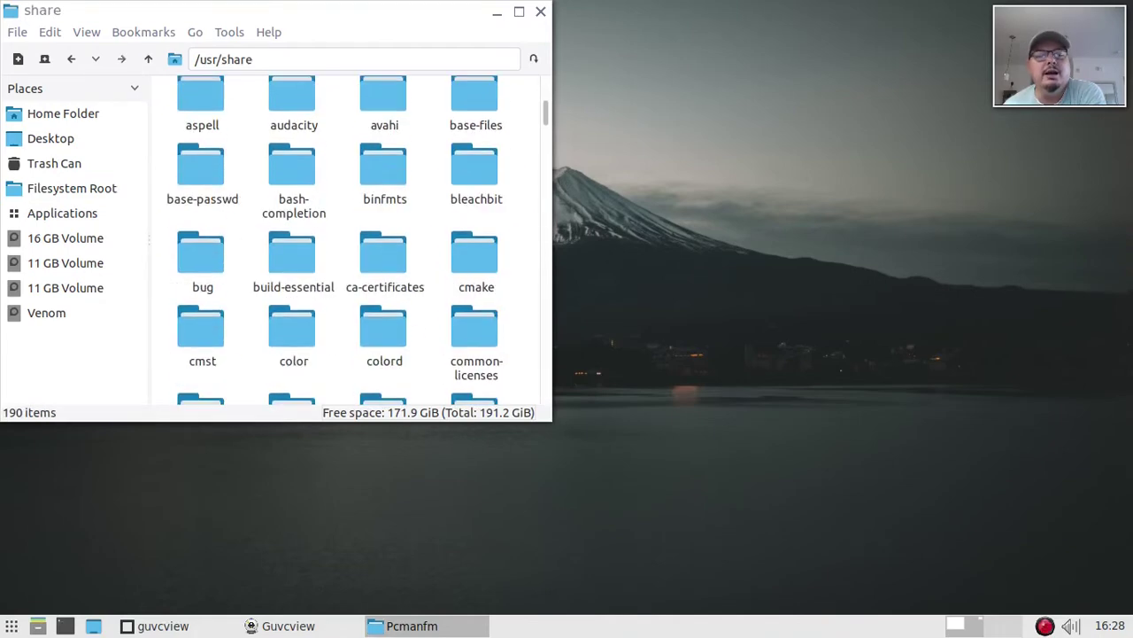
scroll(345, 239, down, 8)
scroll(346, 239, down, 12)
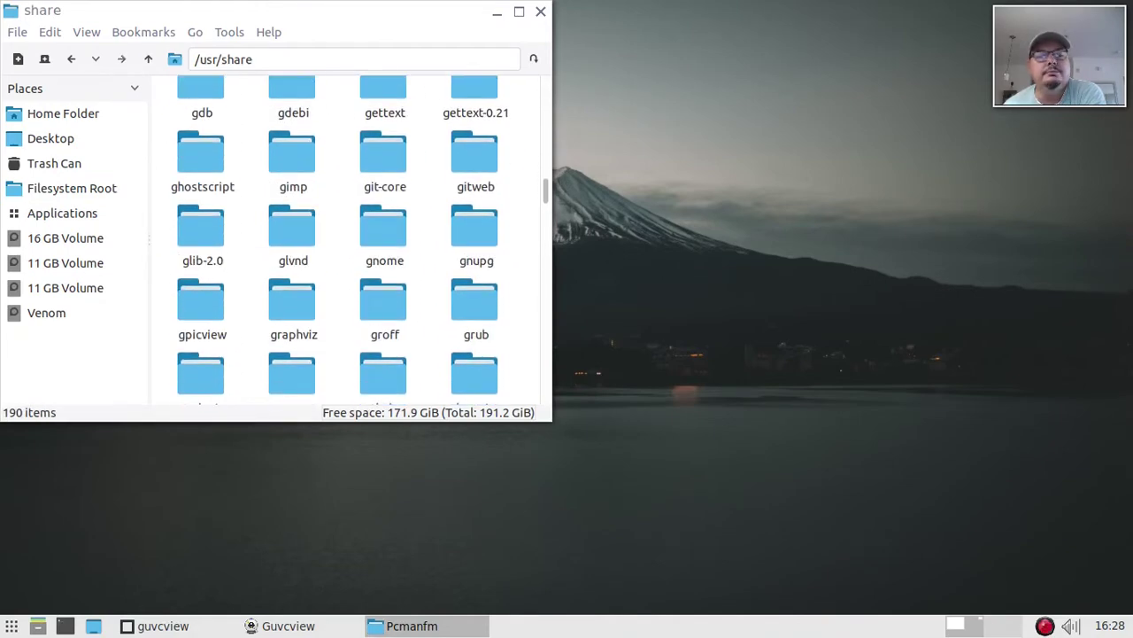
scroll(345, 239, down, 2)
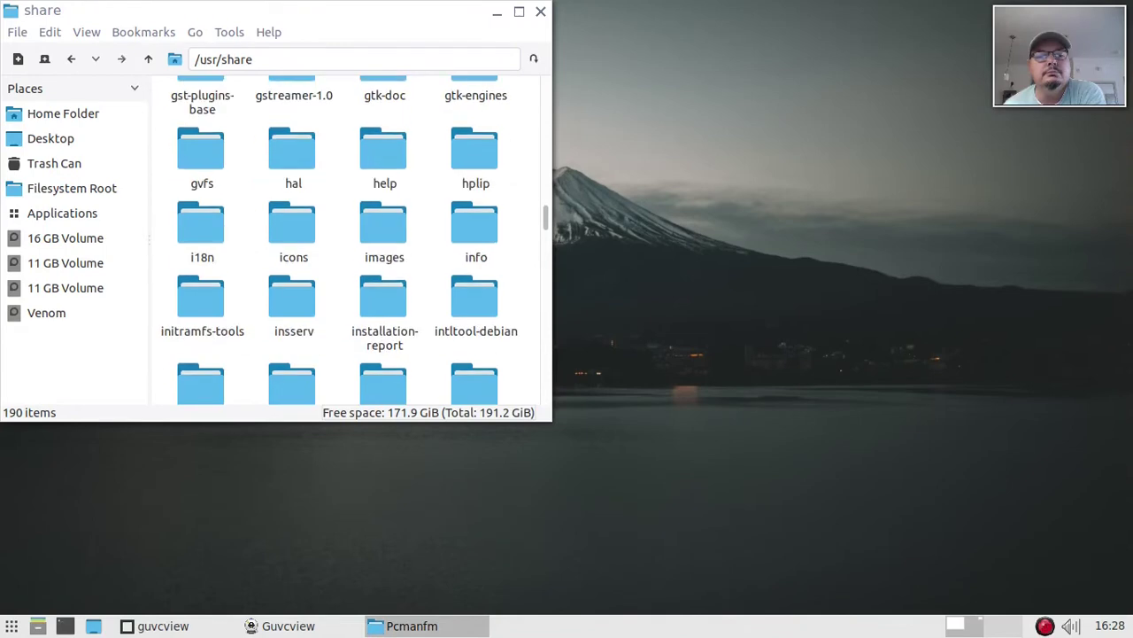
double_click(293, 228)
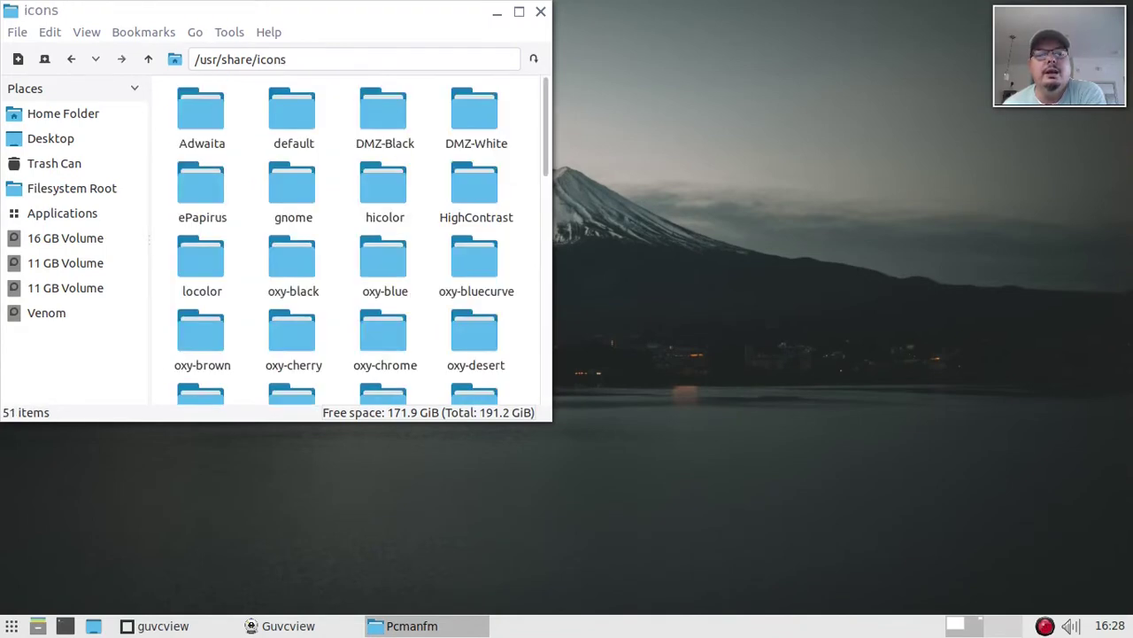
Step: Open the apps folder of the Papirus icon theme's 22x22 set
scroll(345, 239, down, 15)
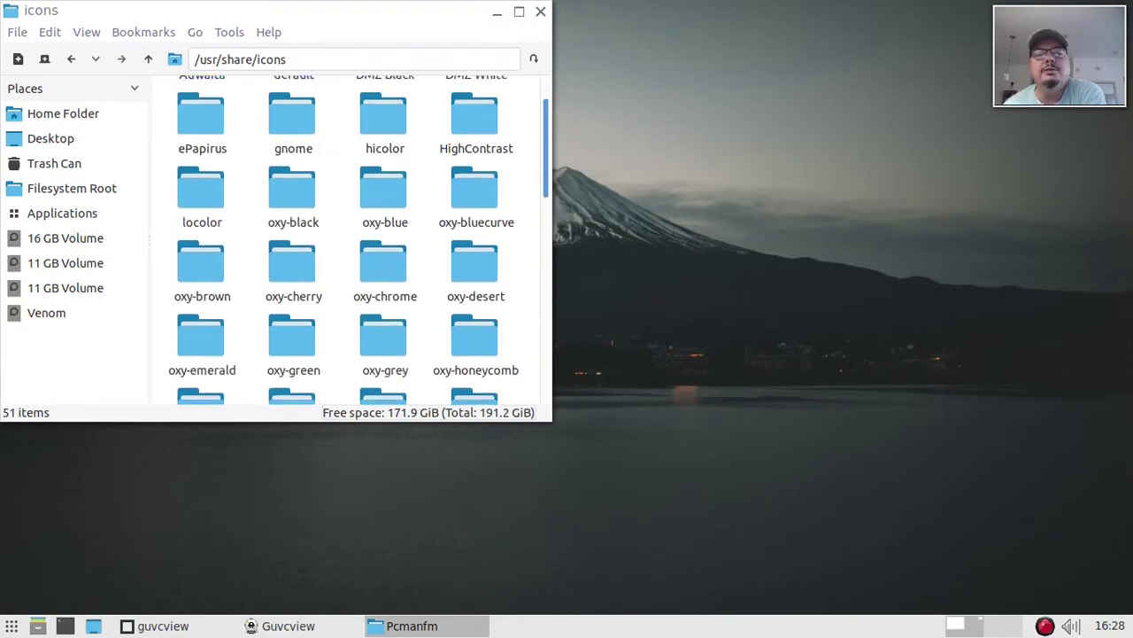
double_click(384, 271)
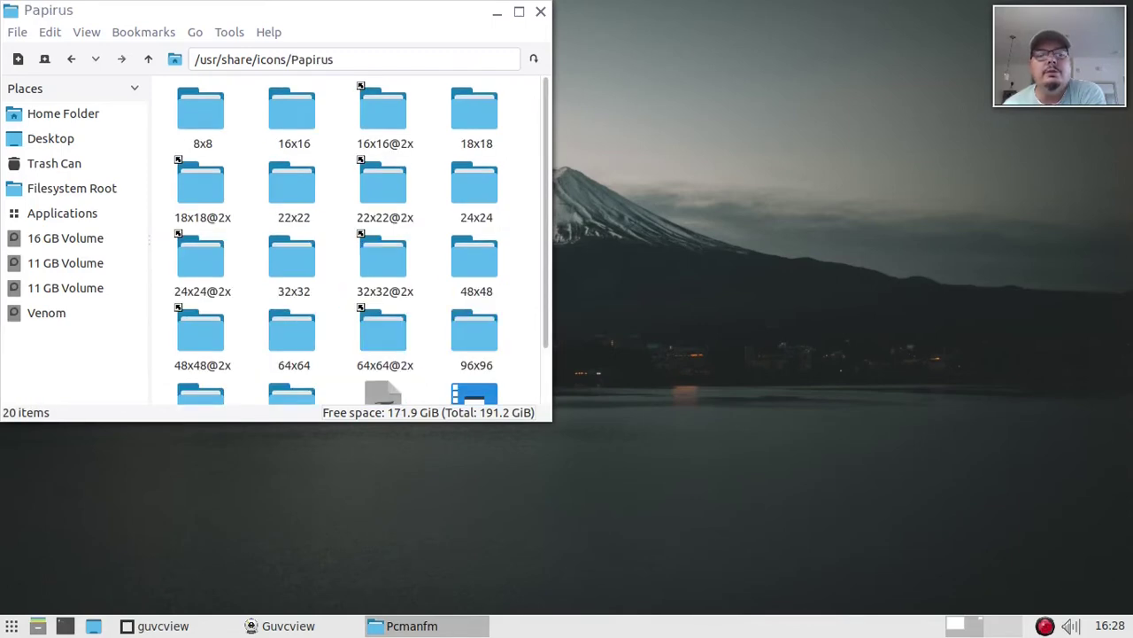
double_click(294, 184)
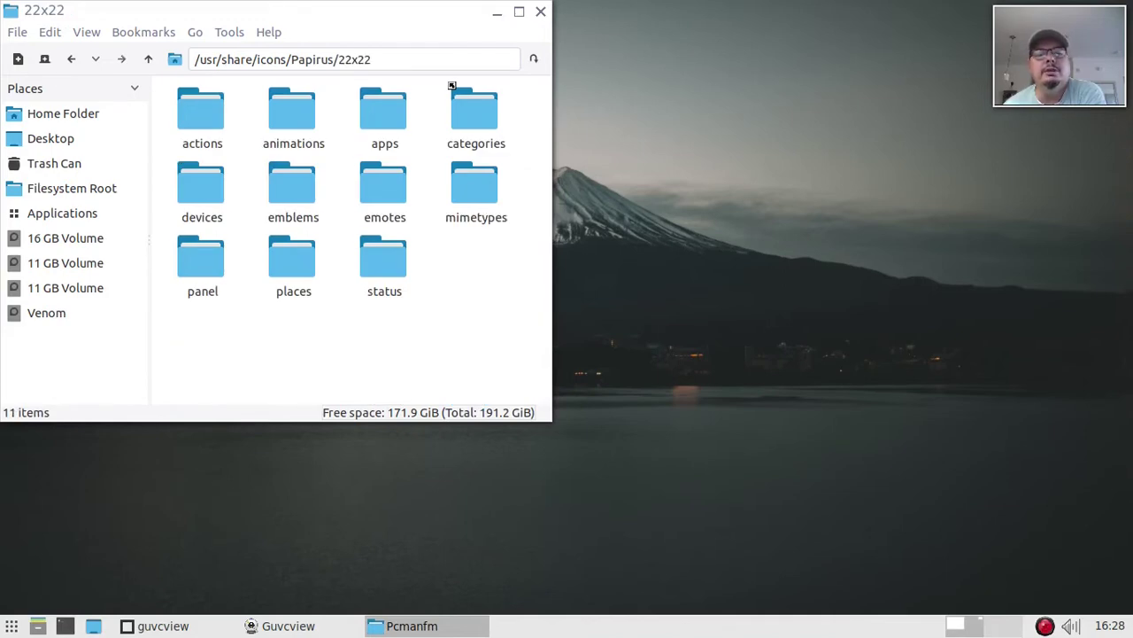
double_click(403, 117)
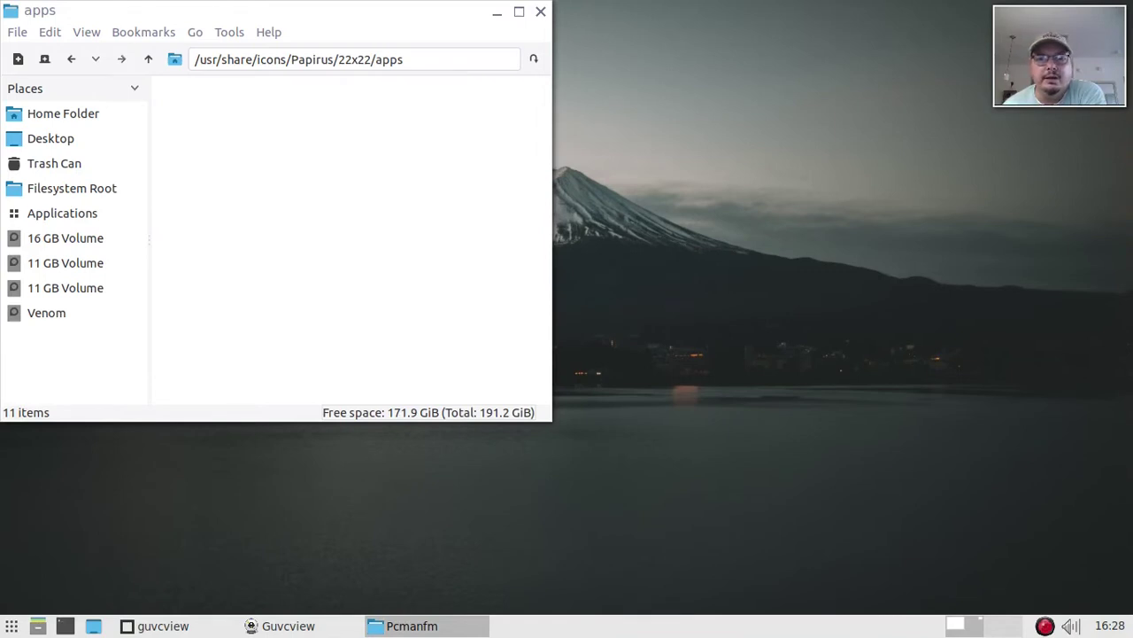
Step: Open the .jwmrc file for editing from the desktop's JWM configuration options
right_click(591, 108)
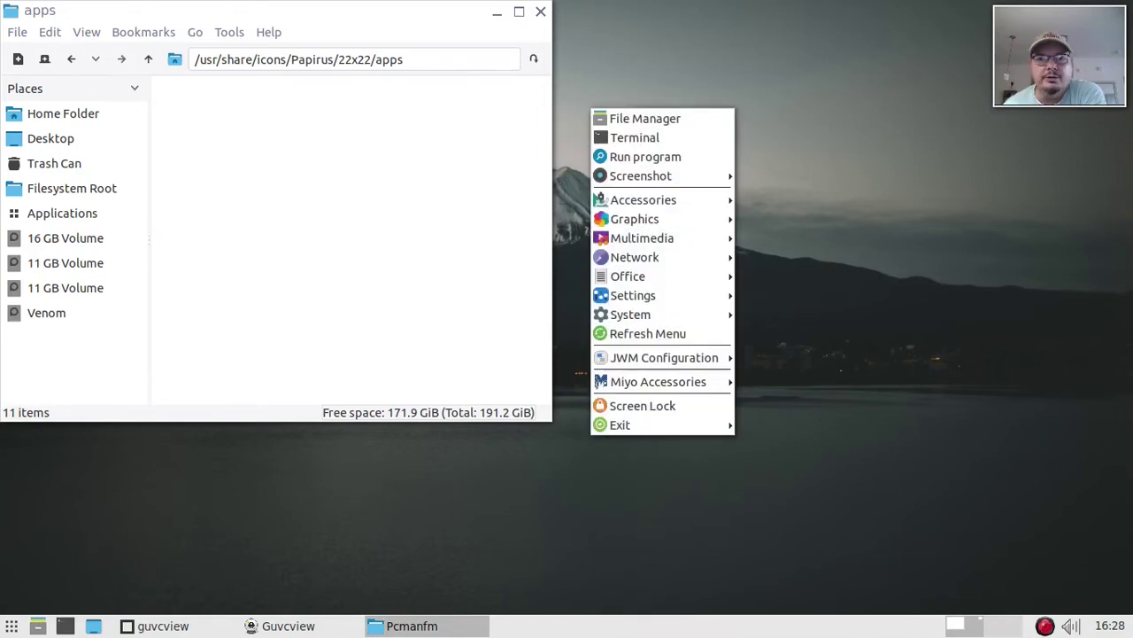
mouse_move(664, 358)
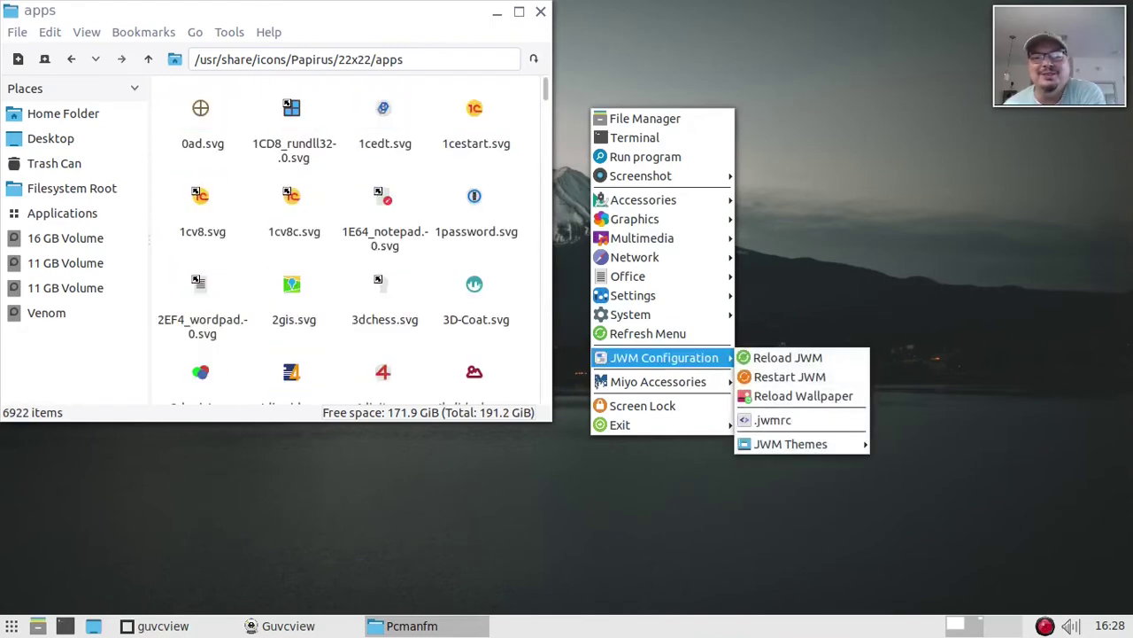
key(Right)
key(Down)
key(Down)
key(Down)
key(Return)
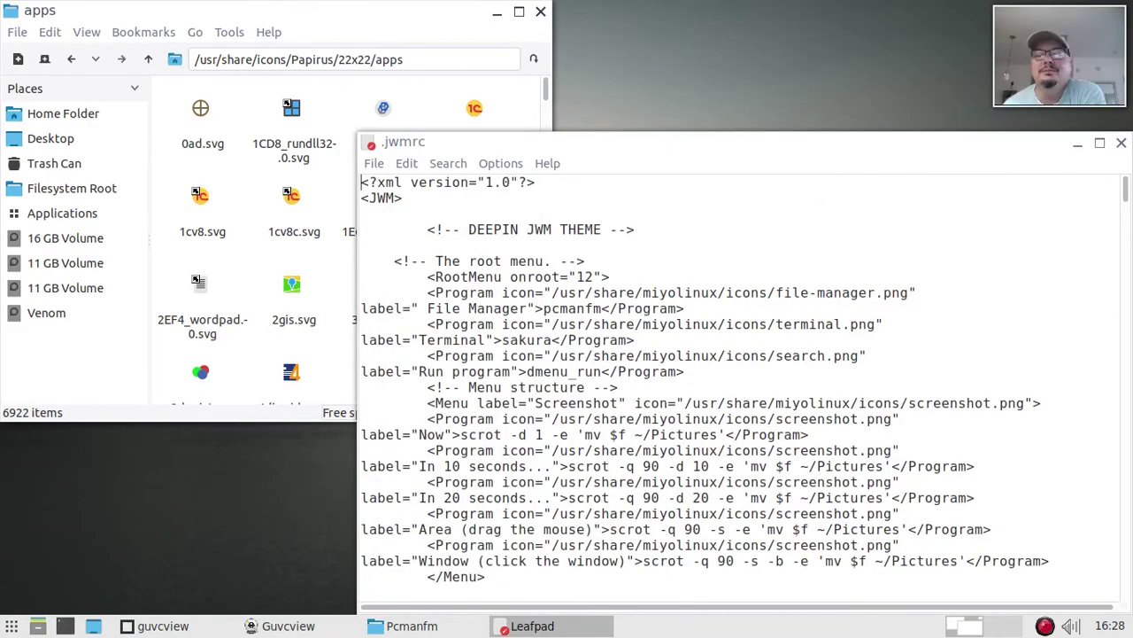
Step: Find the bottom tray section in .jwmrc and examine its first TrayButton entry
scroll(730, 384, down, 13)
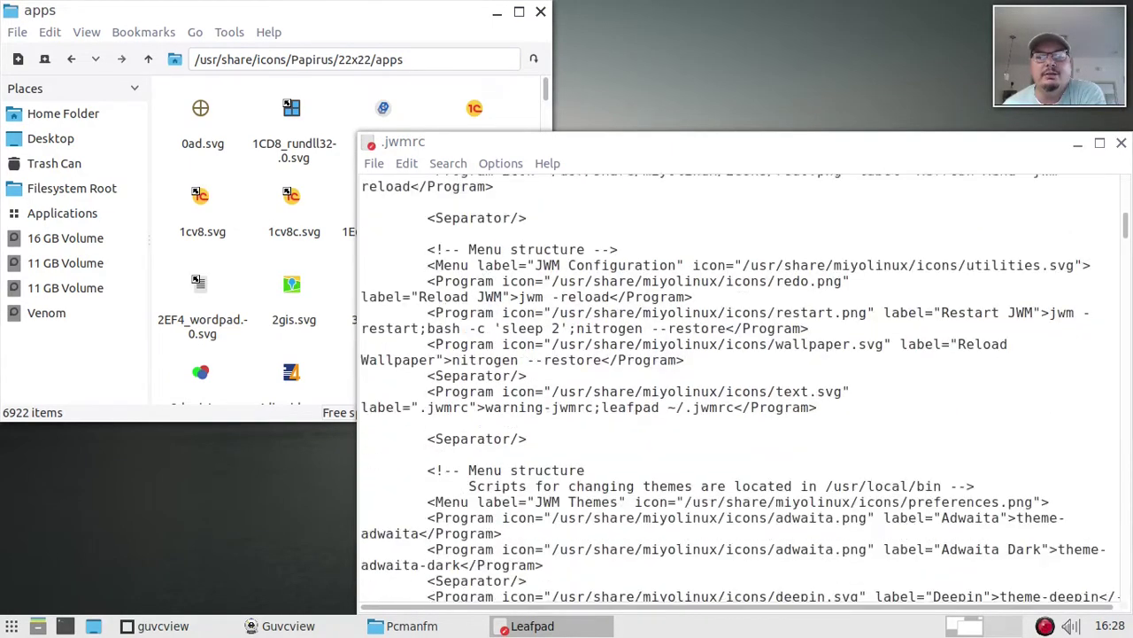
scroll(739, 384, down, 12)
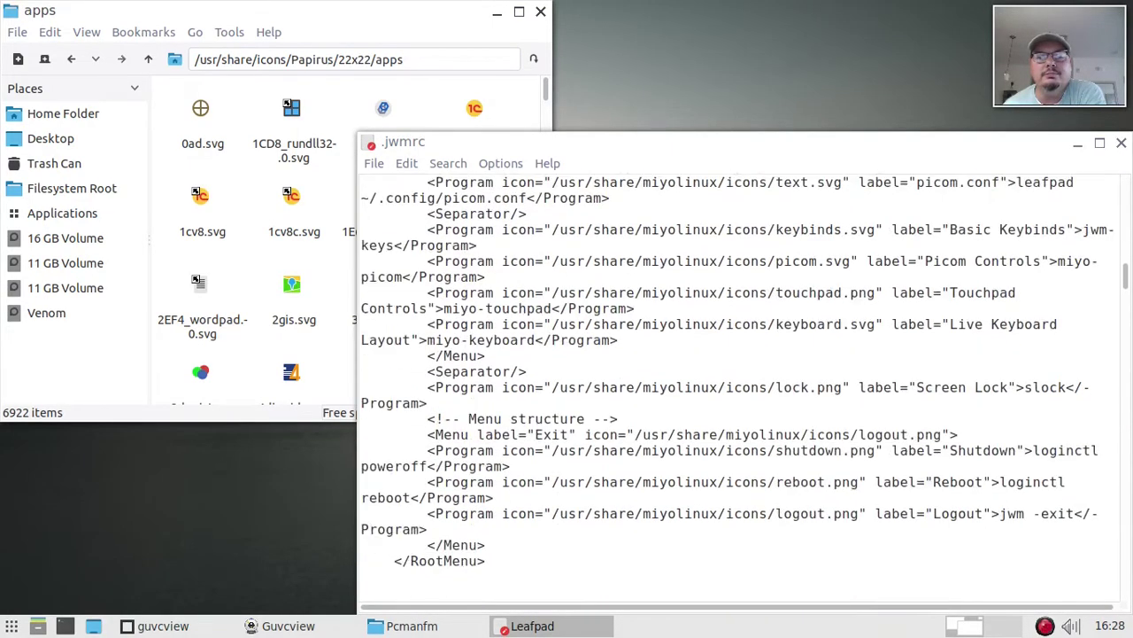
scroll(739, 384, down, 10)
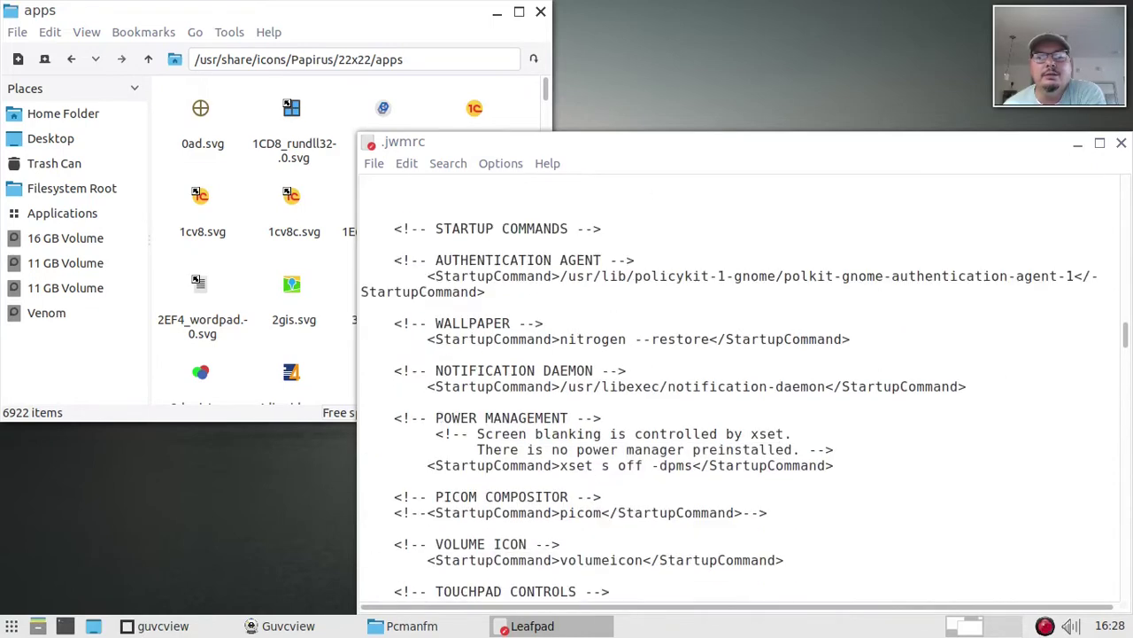
scroll(738, 385, down, 12)
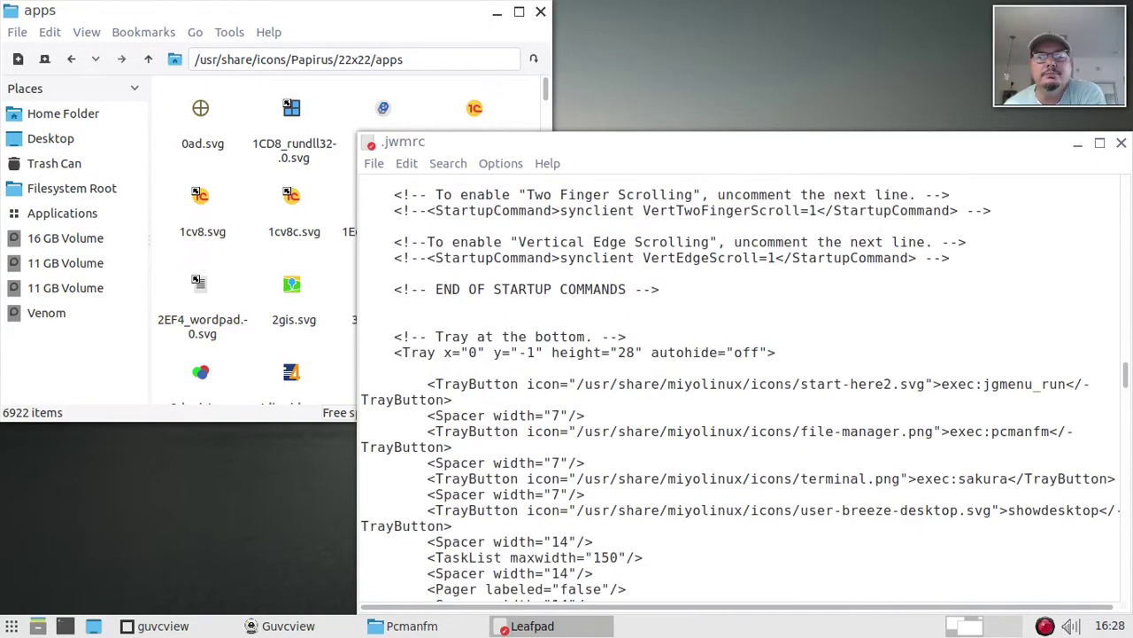
scroll(739, 384, down, 1)
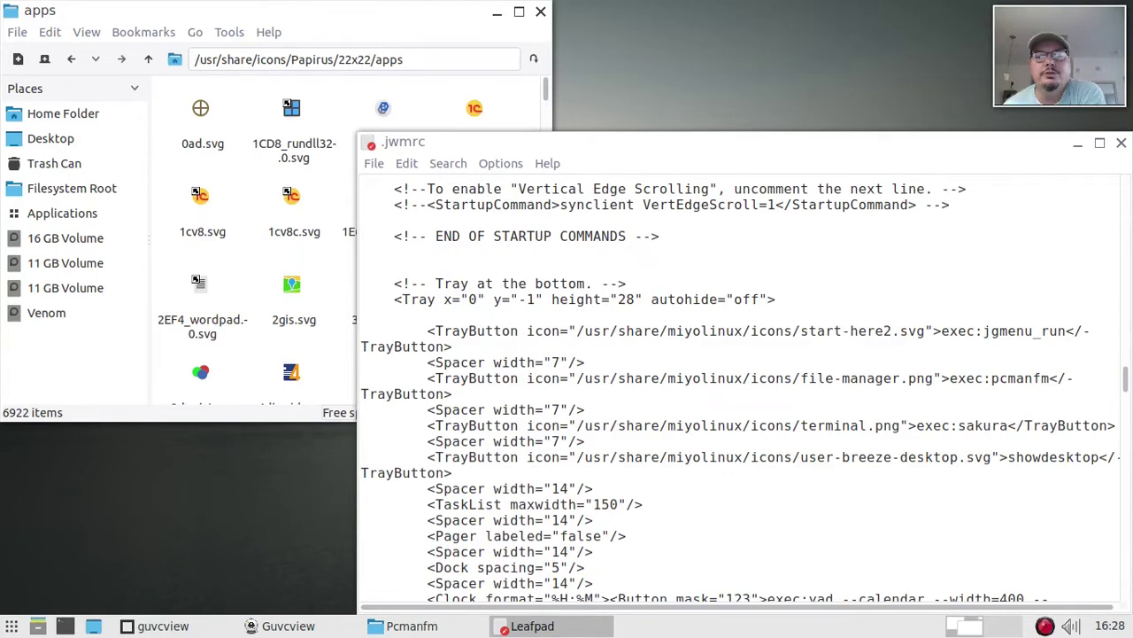
drag(436, 330, 519, 330)
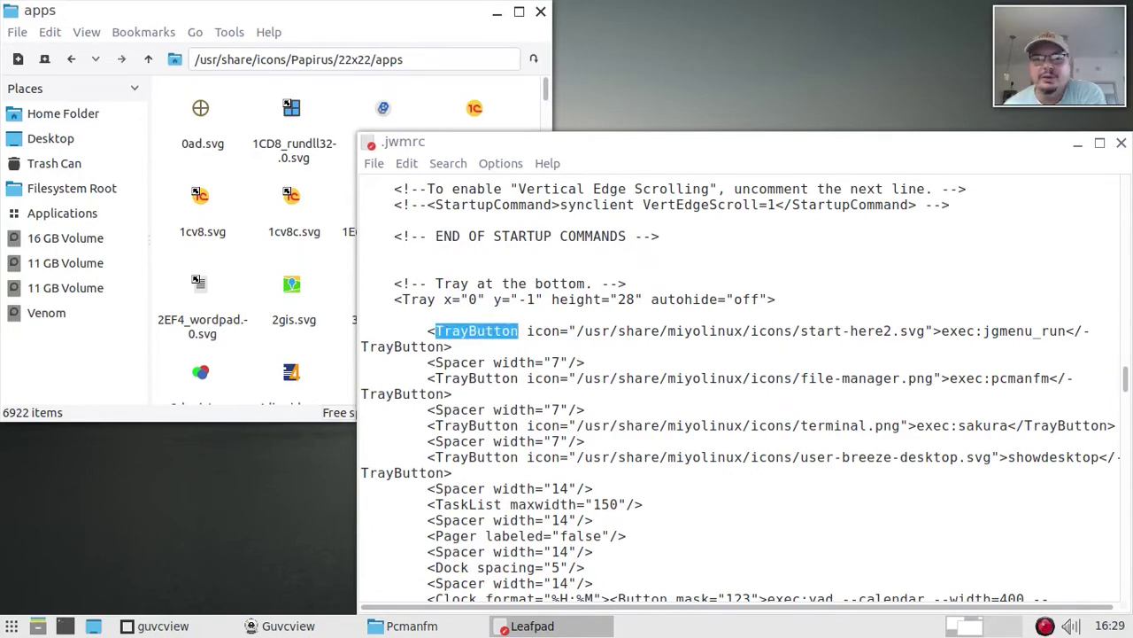
click(527, 330)
scroll(738, 390, down, 1)
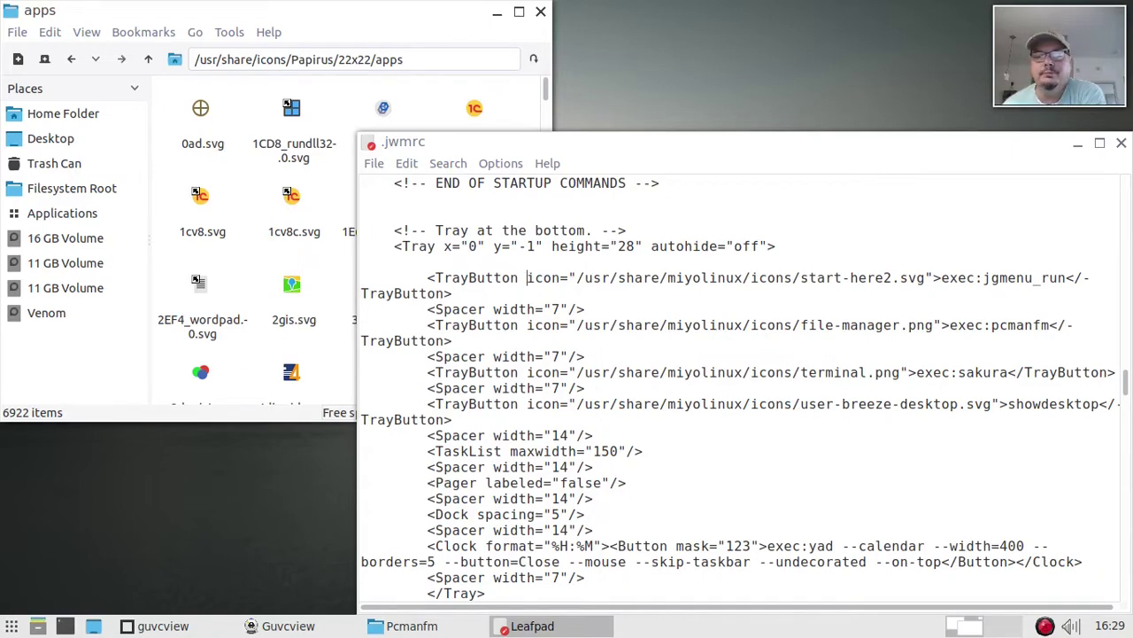
Step: Examine the TrayButton and Spacer lines, and put the text cursor after the spacer that follows the file manager button
drag(453, 418, 362, 278)
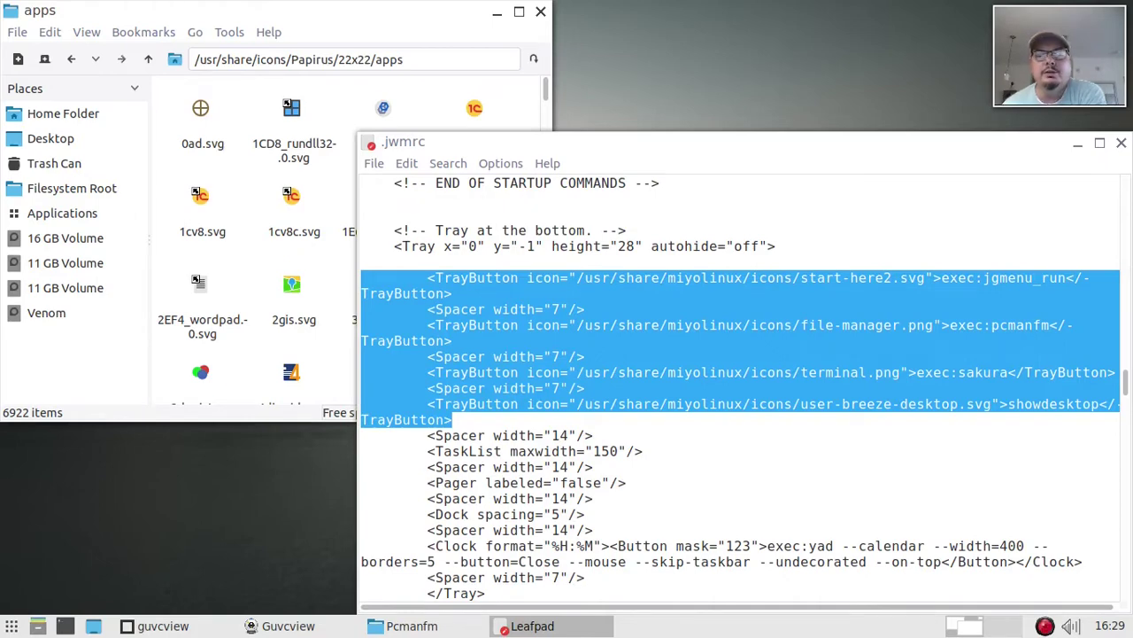
key(Left)
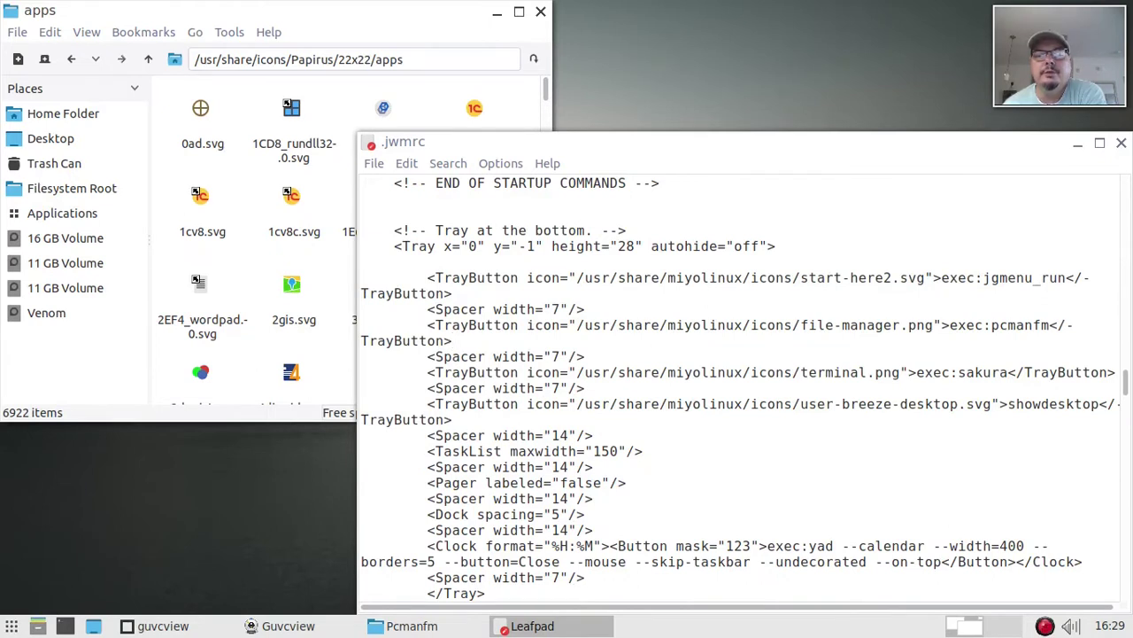
drag(585, 310, 363, 277)
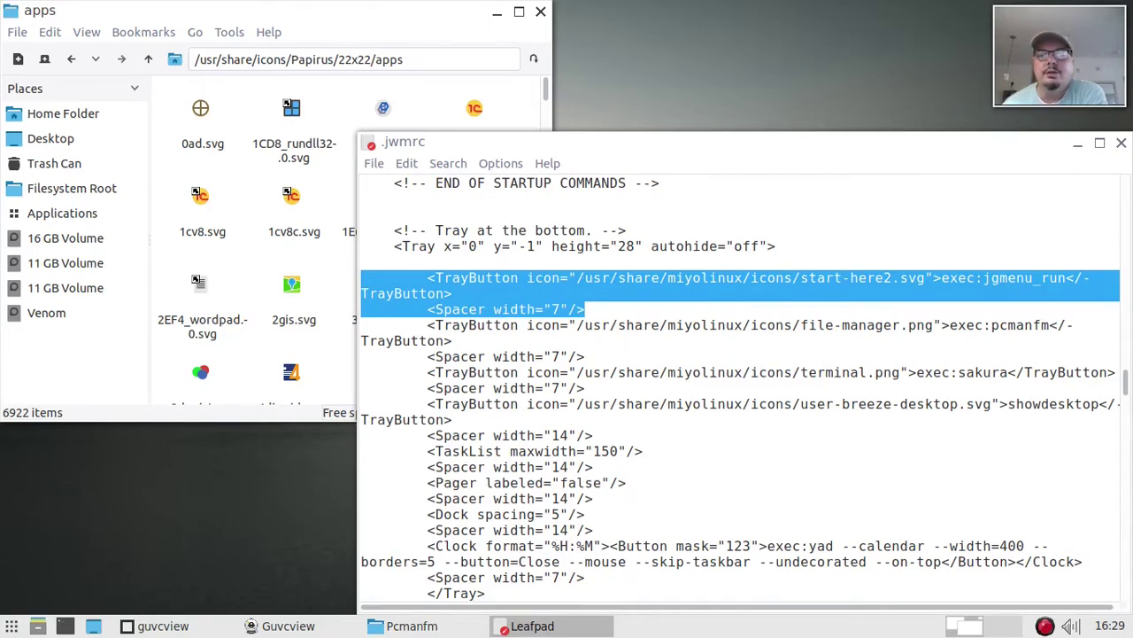
click(585, 309)
mouse_move(585, 356)
mouse_down()
mouse_move(362, 355)
mouse_move(361, 340)
mouse_move(492, 372)
mouse_move(575, 356)
mouse_up()
key(Right)
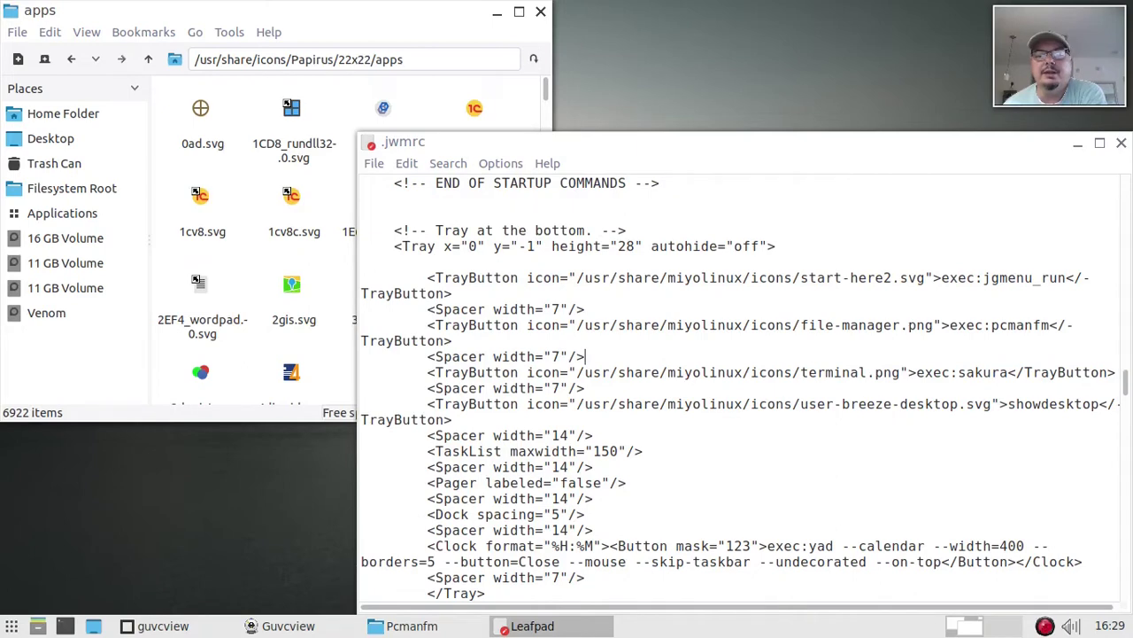
Step: Set the text editor's font size to 18, keeping Monospace Regular
key(alt+o)
key(Down)
key(Return)
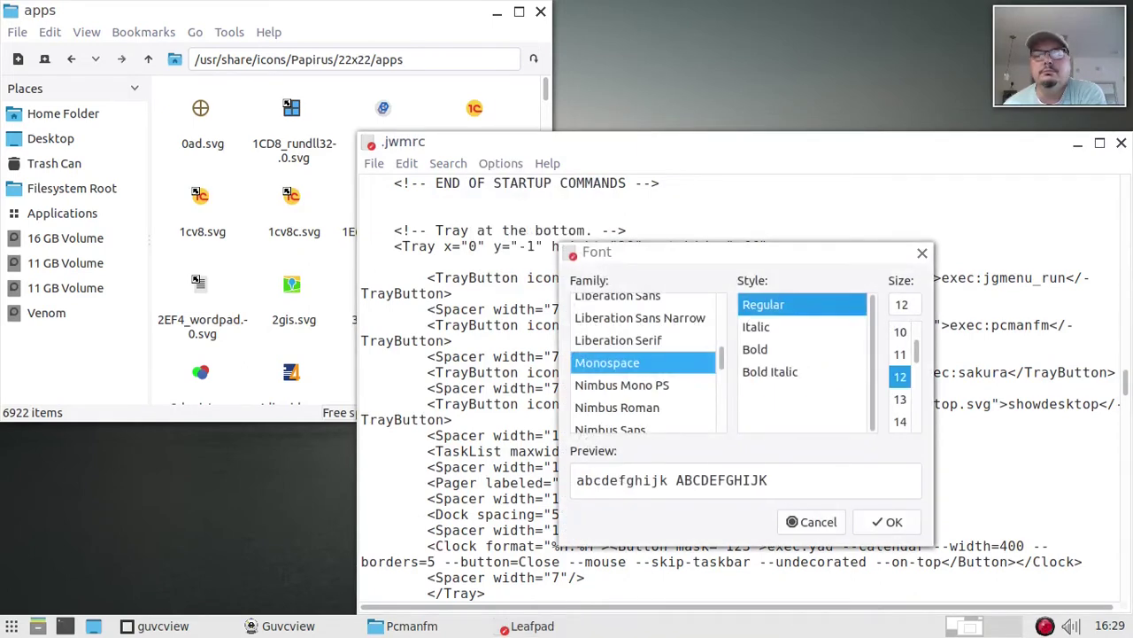
scroll(900, 379, down, 3)
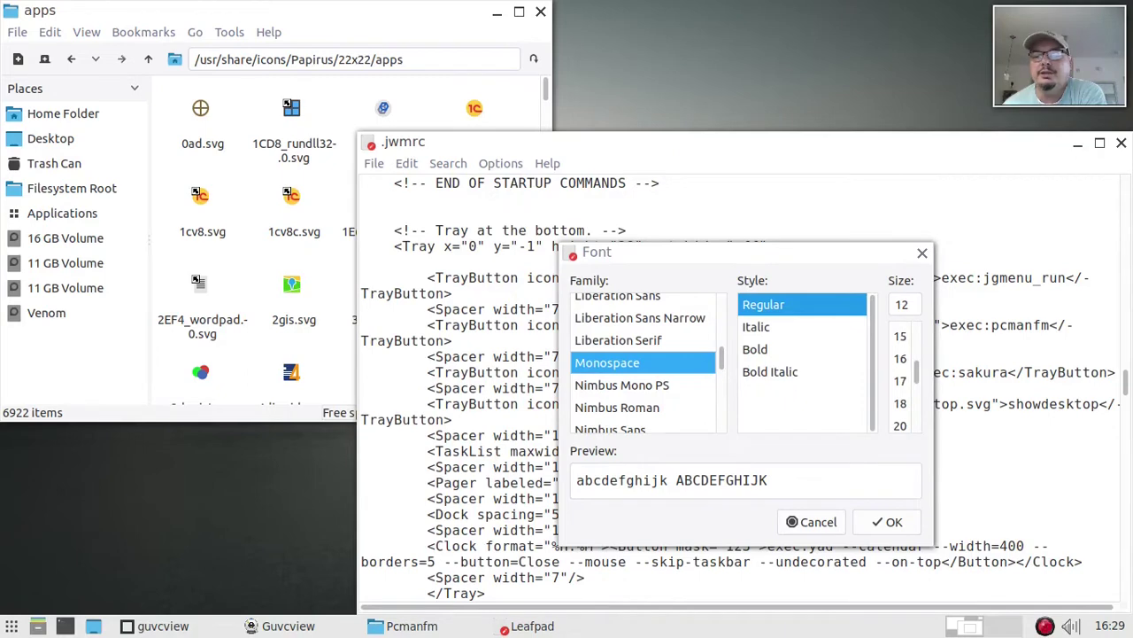
click(900, 403)
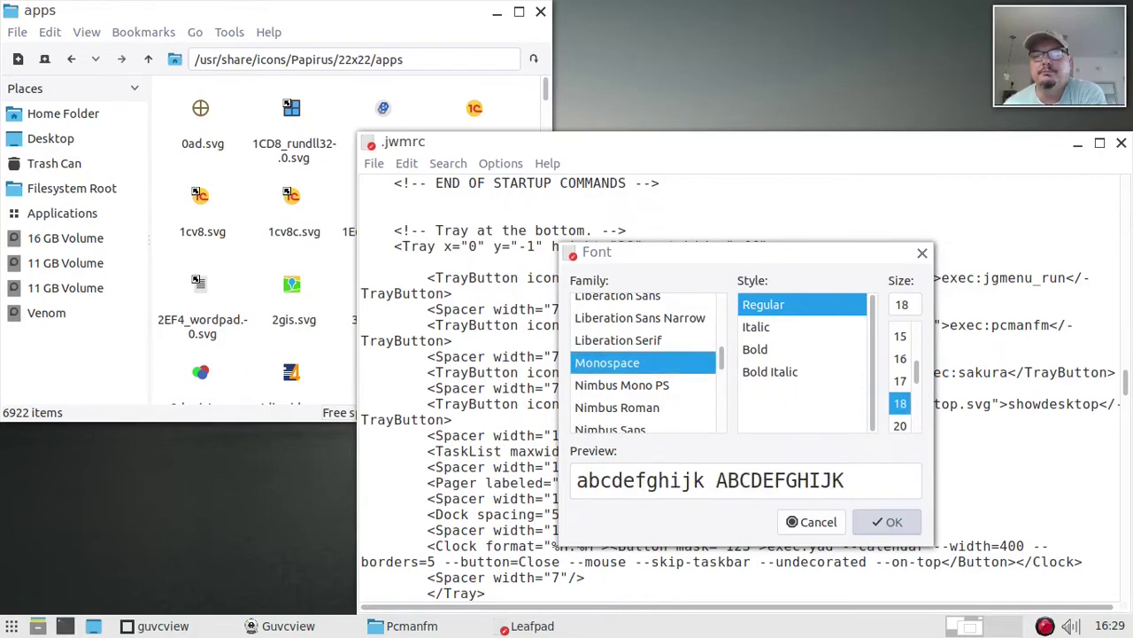
click(889, 522)
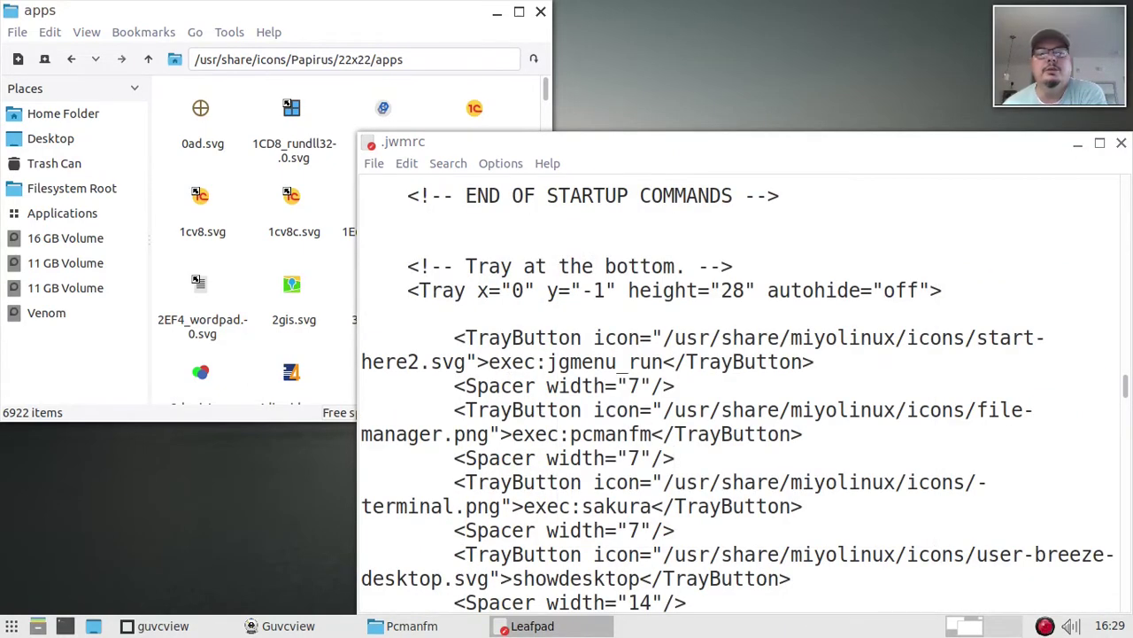
click(370, 142)
mouse_move(384, 145)
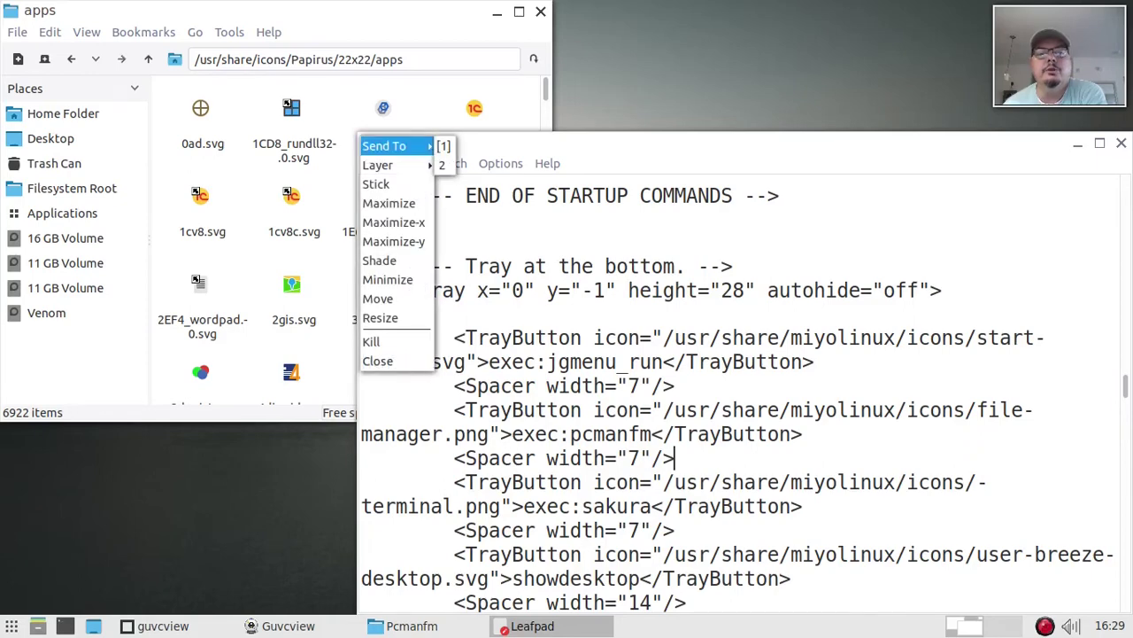
key(Escape)
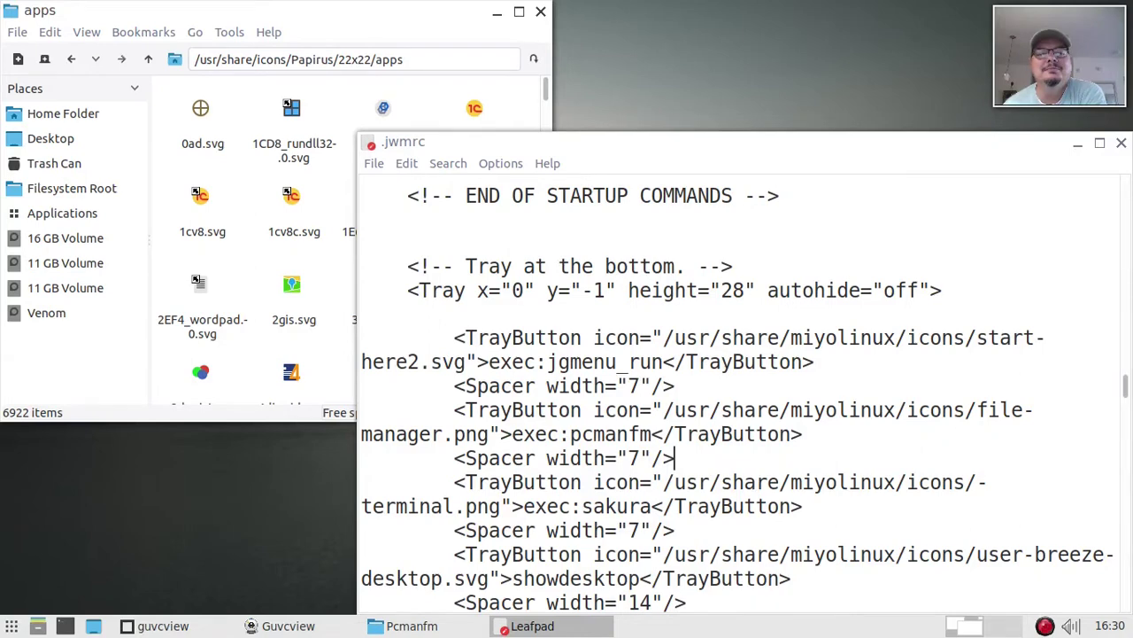
Step: Widen the .jwmrc window to the full screen width and bring the tray button entries back into view
drag(358, 132, 0, 177)
scroll(567, 398, down, 5)
scroll(567, 398, down, 15)
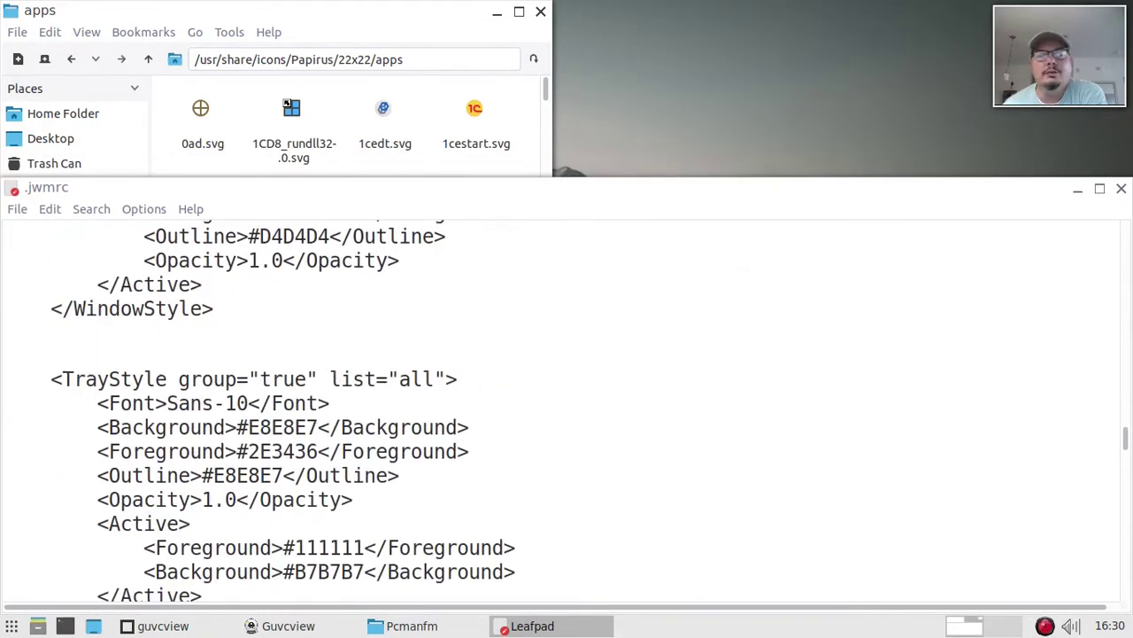
scroll(567, 399, down, 20)
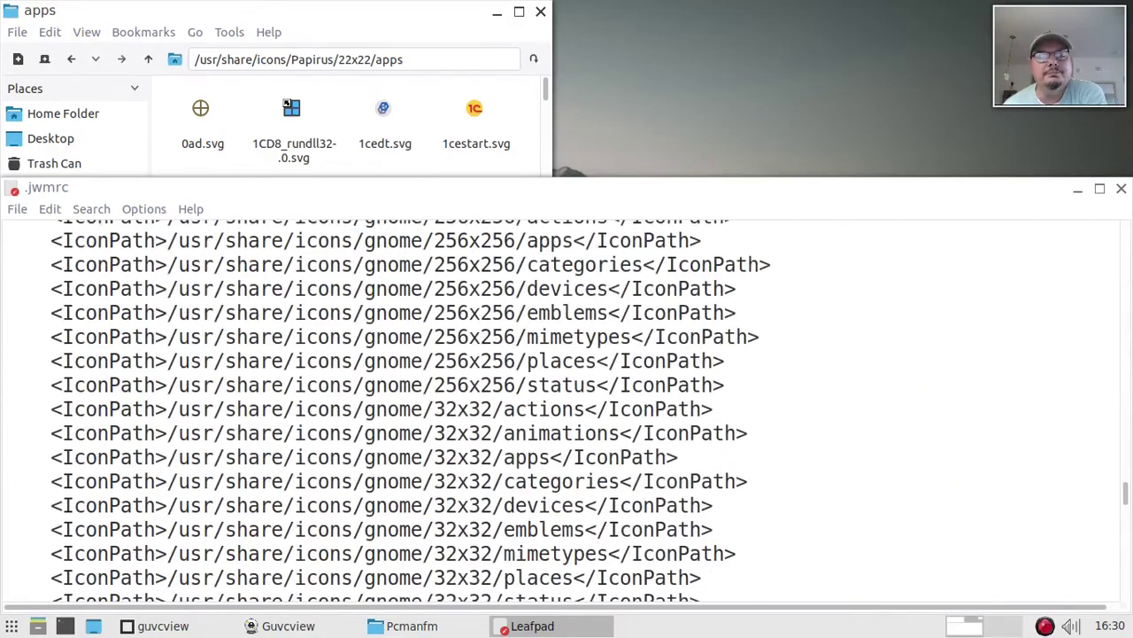
scroll(567, 398, up, 20)
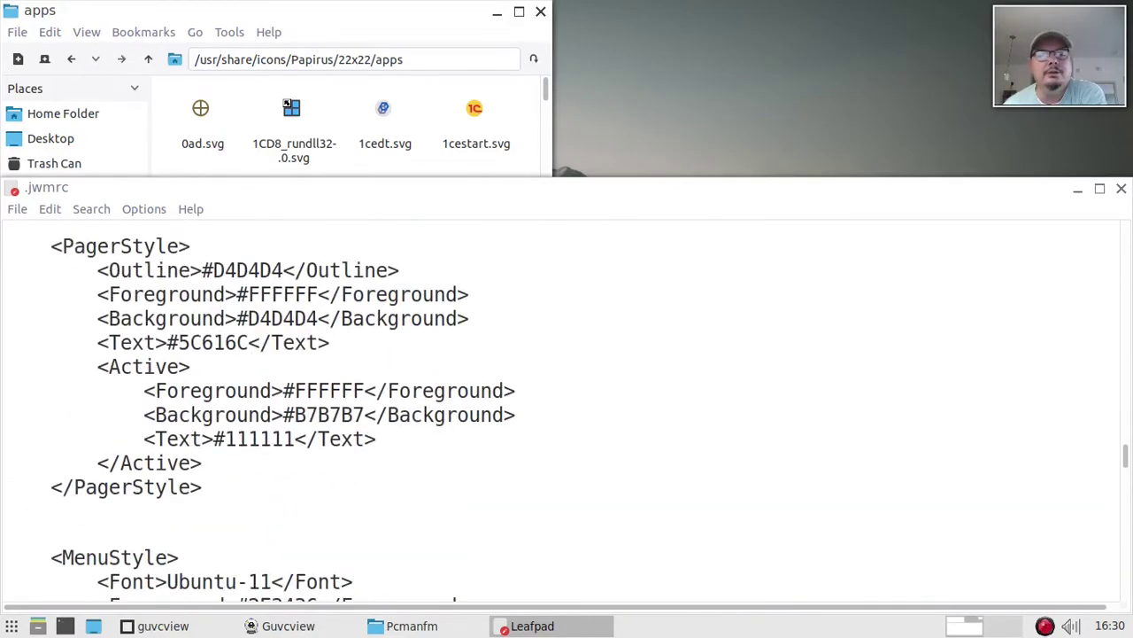
scroll(567, 399, up, 12)
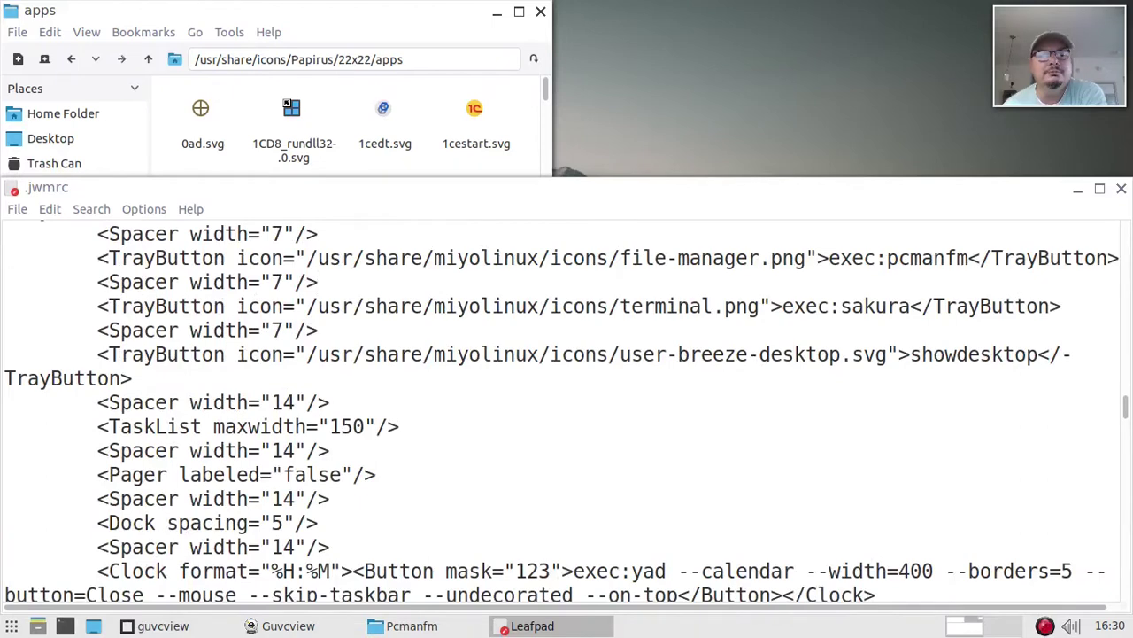
scroll(567, 399, up, 2)
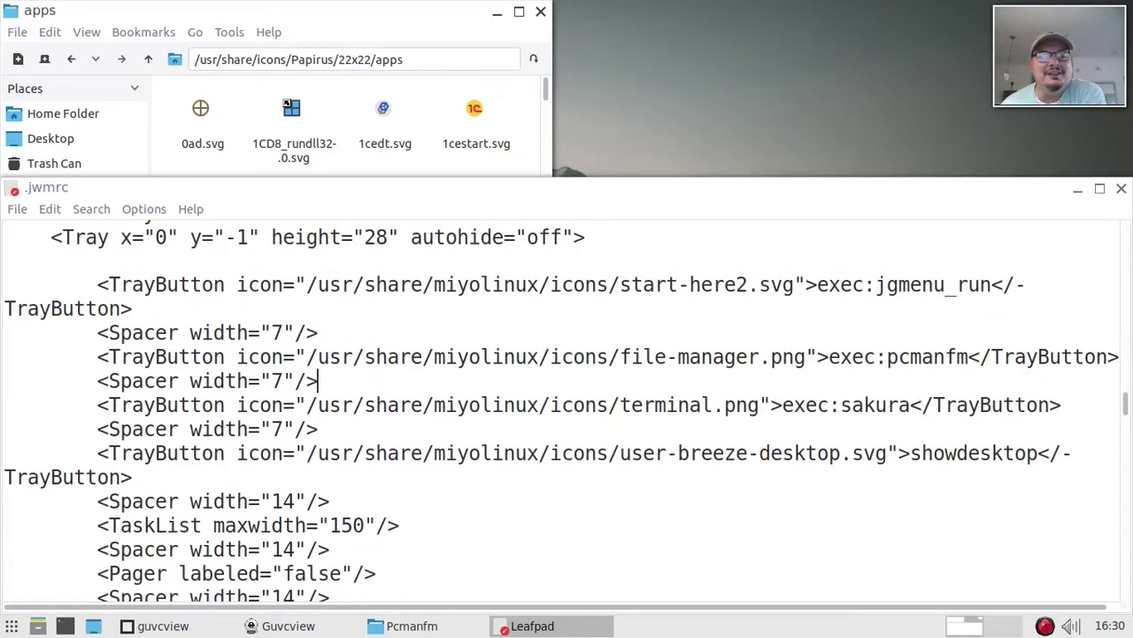
Step: Copy the file manager's TrayButton line together with the Spacer line that follows it in .jwmrc
drag(132, 476, 4, 284)
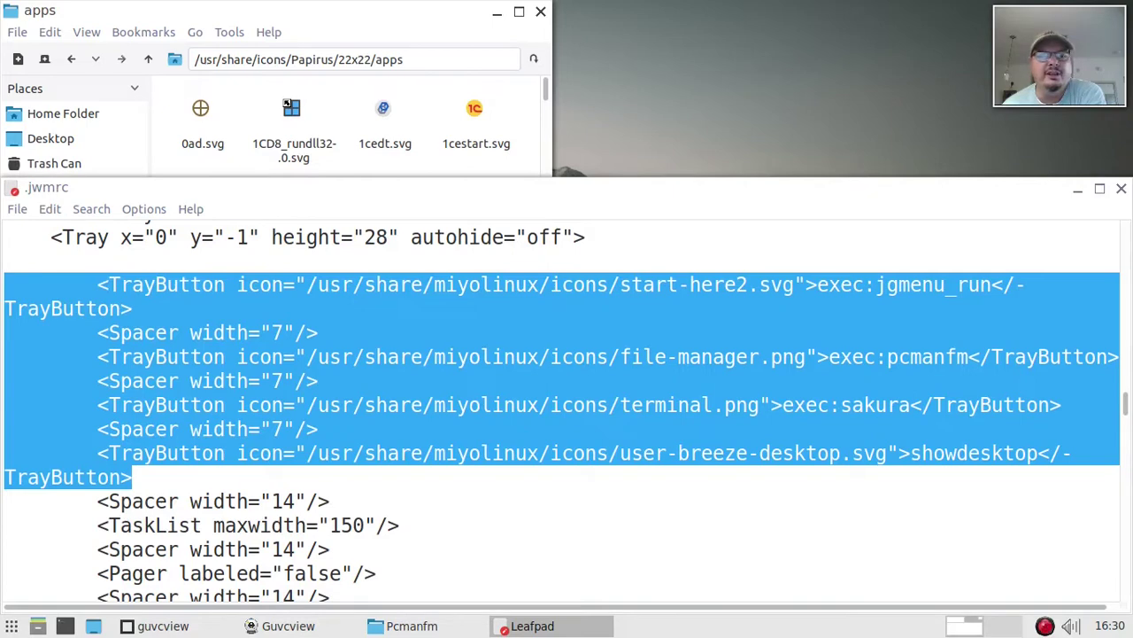
click(318, 332)
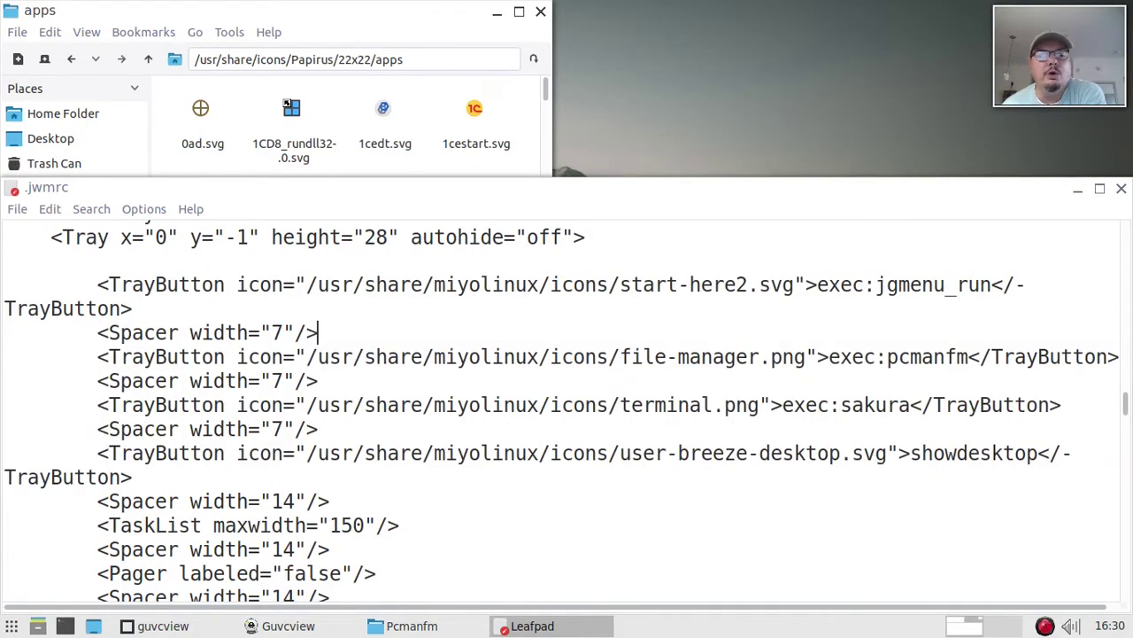
key(Down)
key(Down)
key(shift+Left)
key(shift+Left)
key(shift+Left)
key(shift+Left)
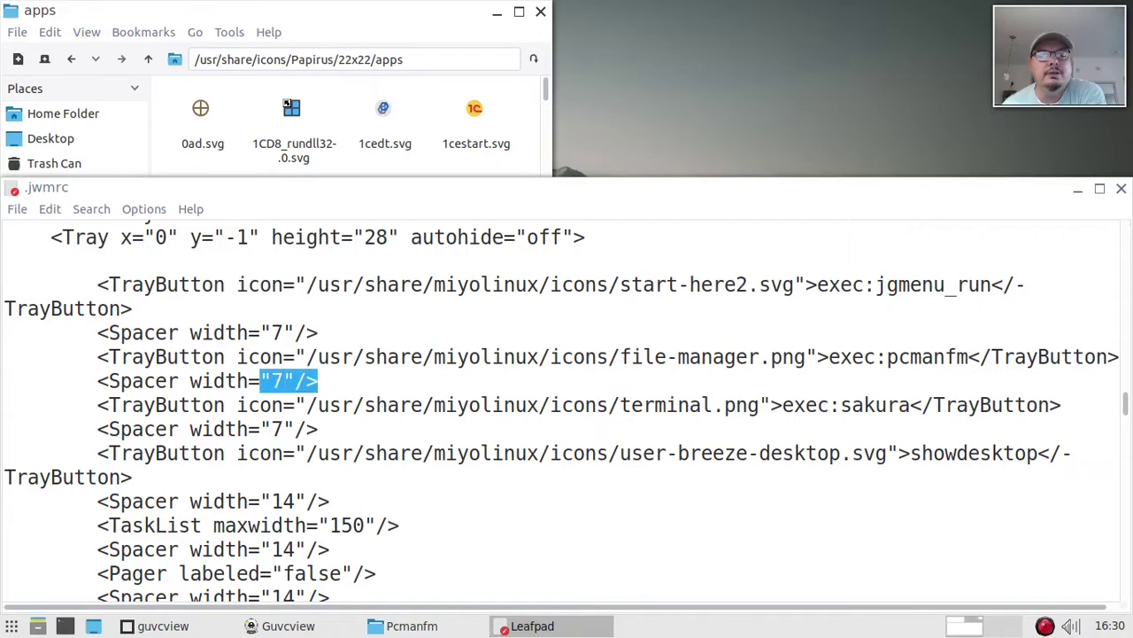
key(shift+Up)
key(shift+Left)
key(shift+Left)
key(shift+Left)
key(shift+Left)
key(shift+Left)
key(shift+Left)
key(shift+Left)
key(shift+Left)
key(shift+Left)
key(shift+Left)
key(shift+Left)
key(shift+Left)
key(shift+Left)
key(shift+Left)
key(shift+Left)
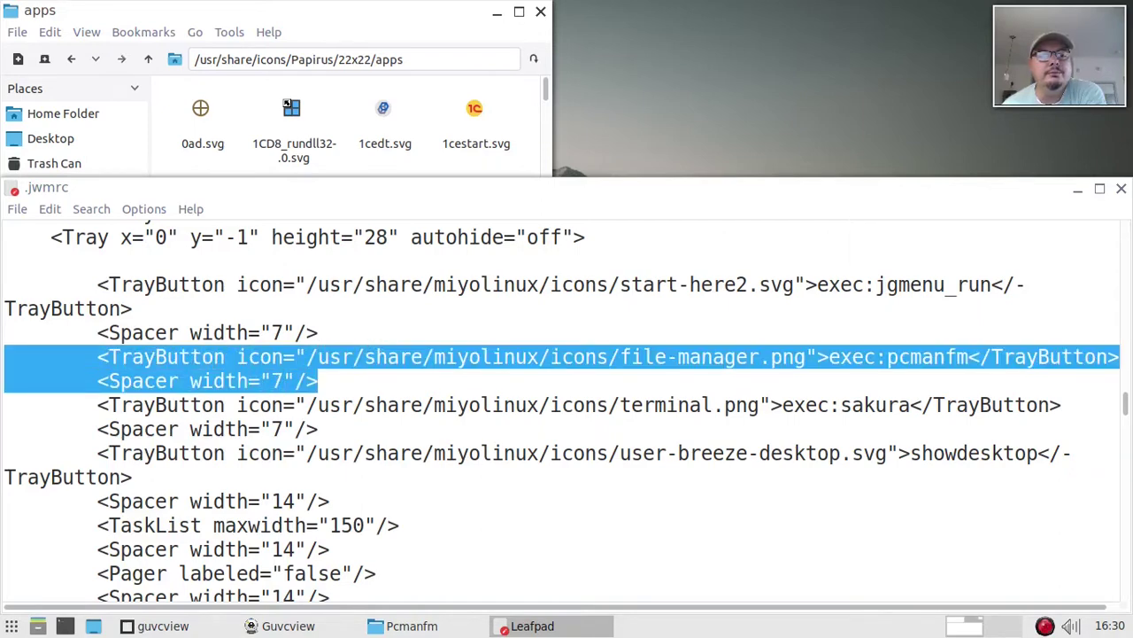
right_click(151, 356)
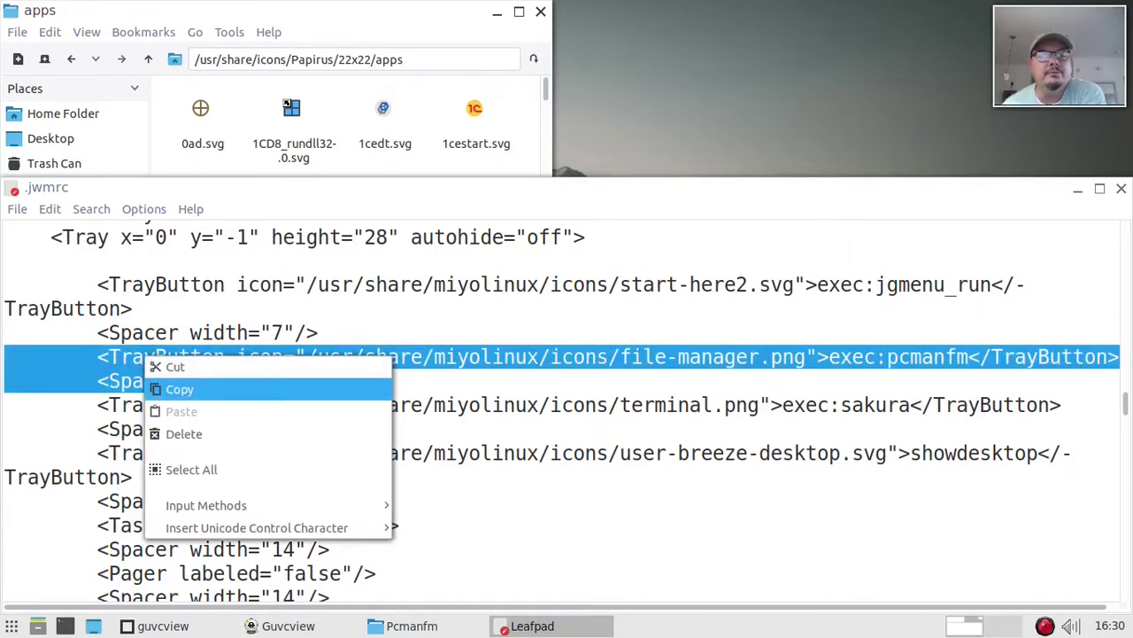
click(177, 387)
Step: Insert the copied TrayButton and Spacer lines on a new line after the spacer that follows the jgmenu_run button
key(Left)
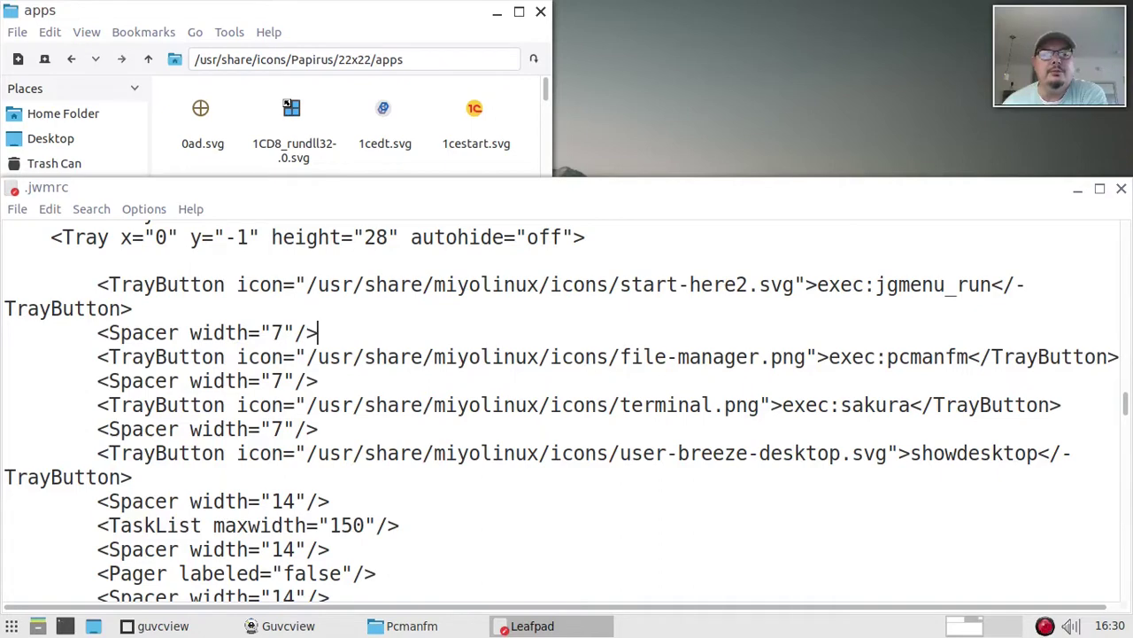
mouse_move(318, 332)
mouse_down()
mouse_move(4, 332)
mouse_move(226, 357)
mouse_move(318, 332)
mouse_up()
key(Return)
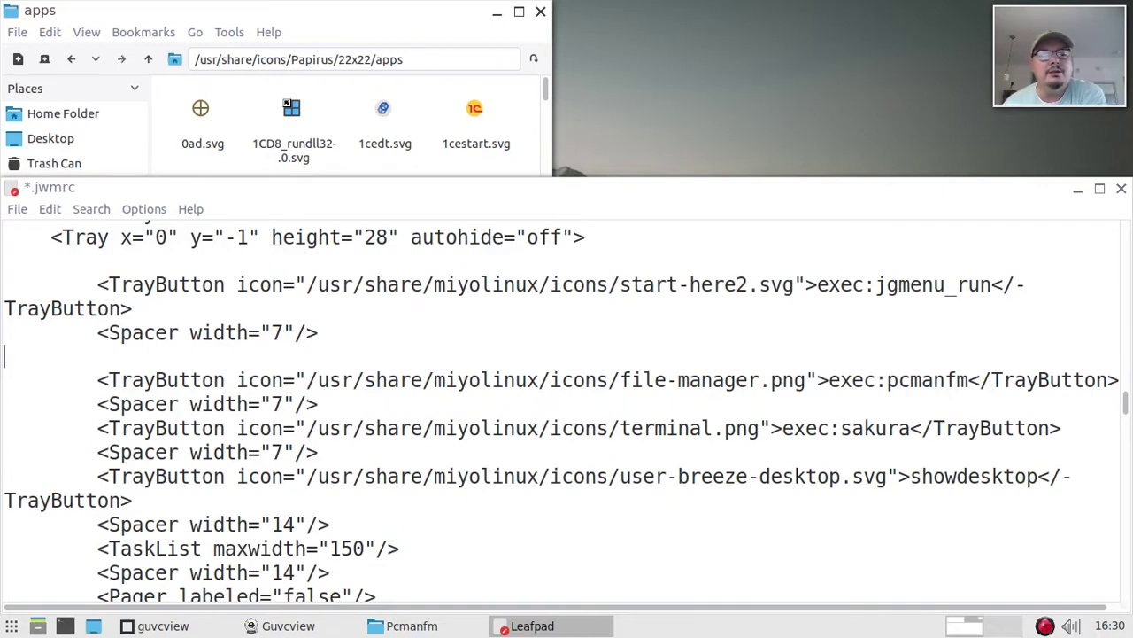
right_click(217, 350)
click(252, 404)
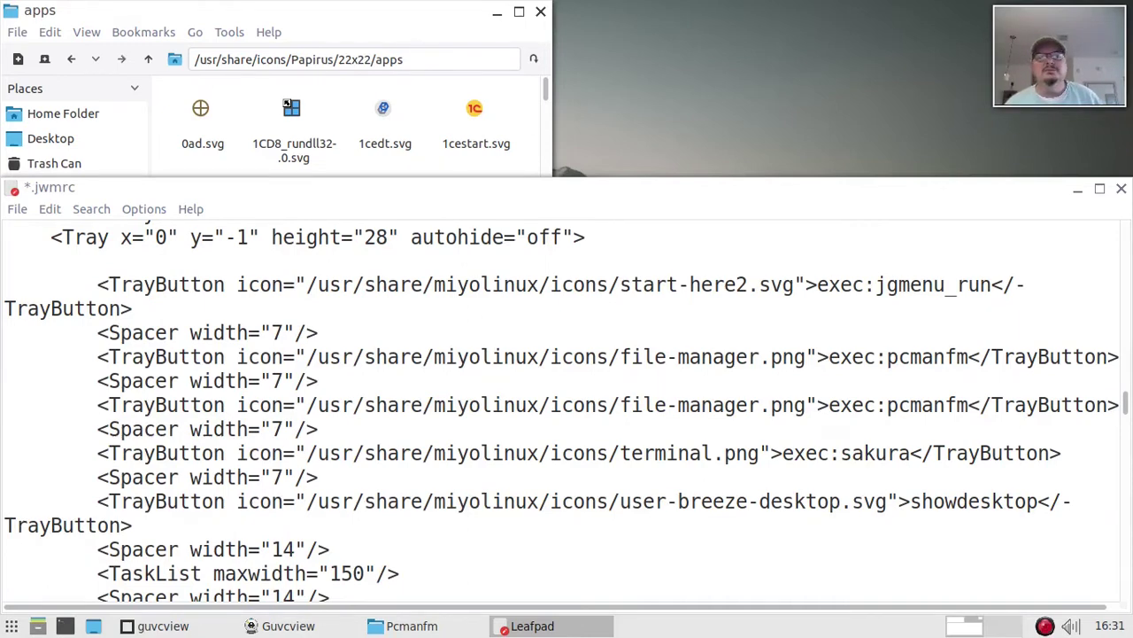
Step: Copy the Papirus folder path from PCManFM and set the first file manager TrayButton's icon to /usr/share/icons/Papirus/22x22/apps/firefox.svg
drag(406, 60, 194, 60)
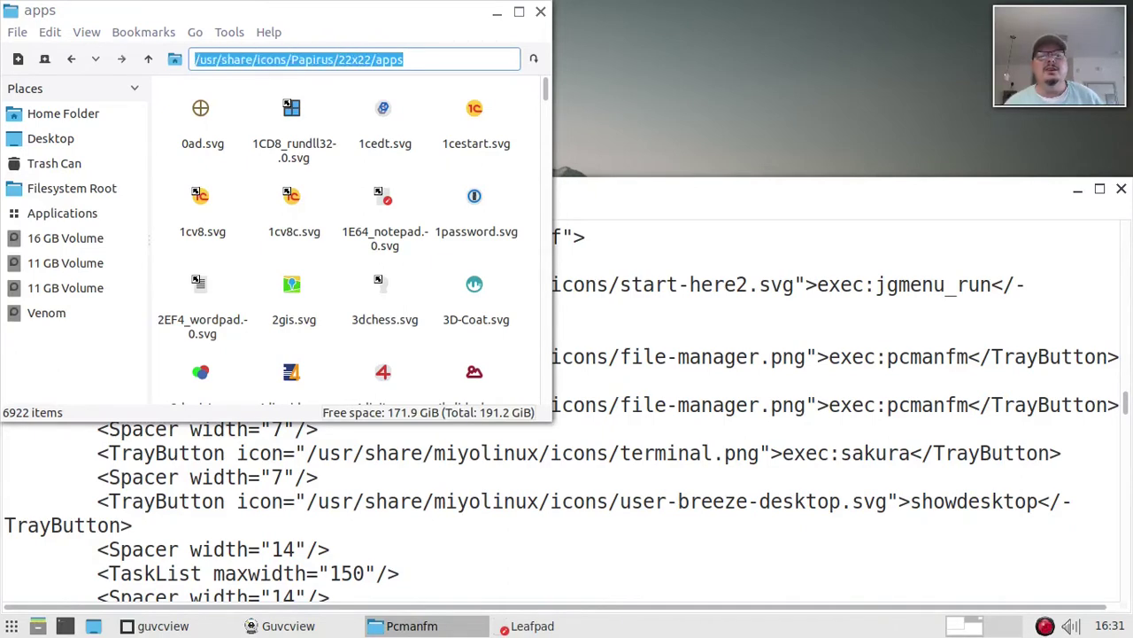
right_click(298, 56)
click(328, 86)
click(620, 308)
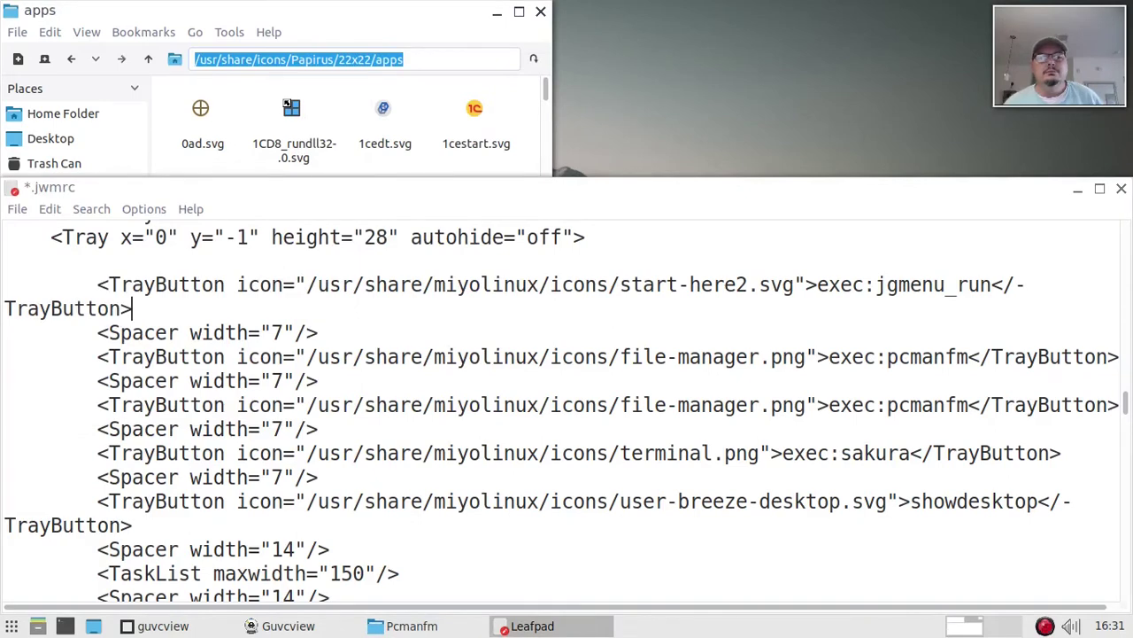
click(318, 357)
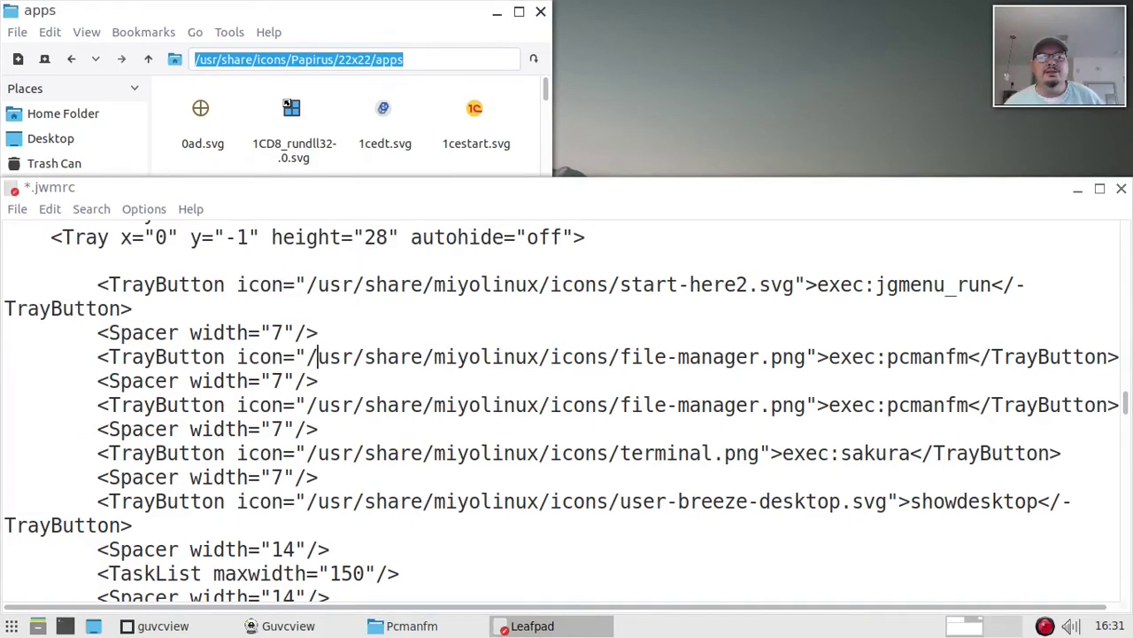
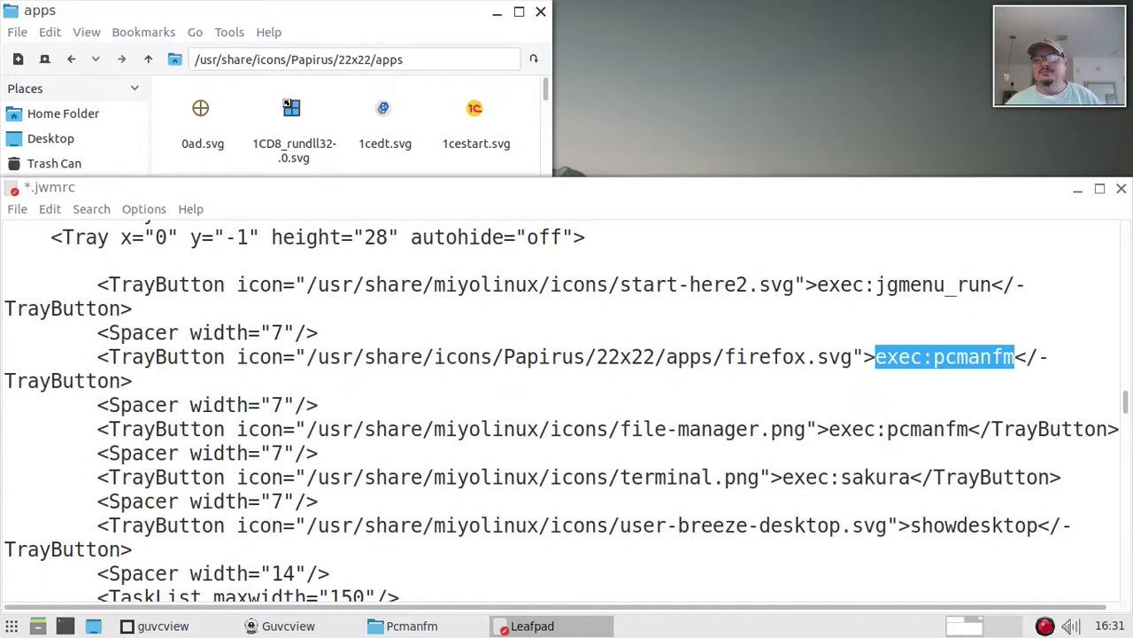
Step: Switch to the PCManFM file manager and go to the /usr/share/applications folder
click(425, 625)
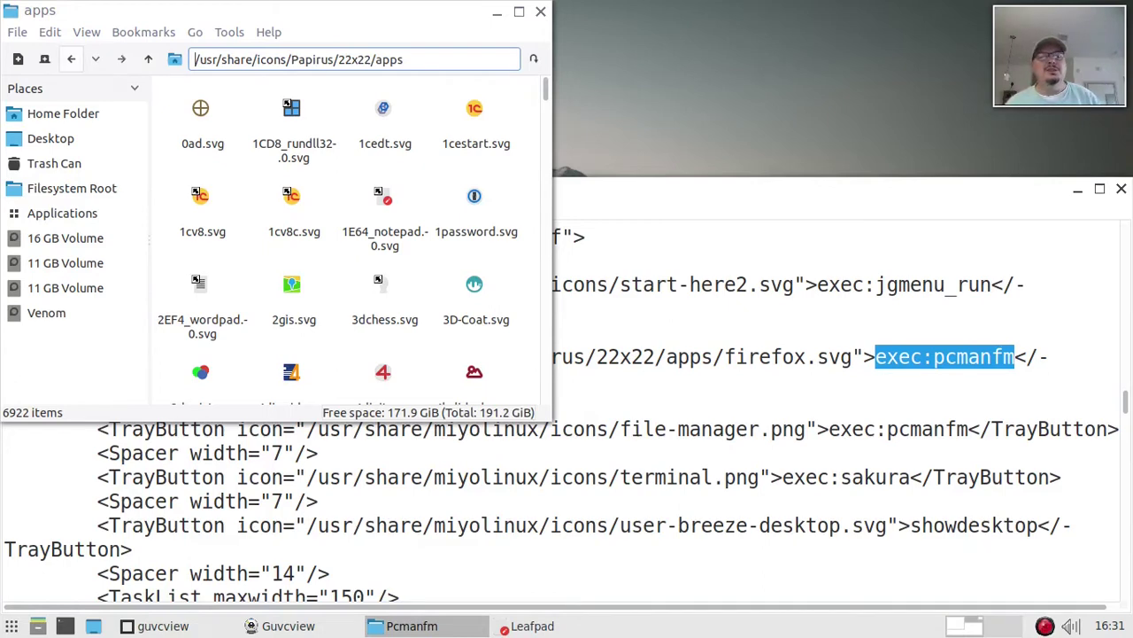
click(72, 58)
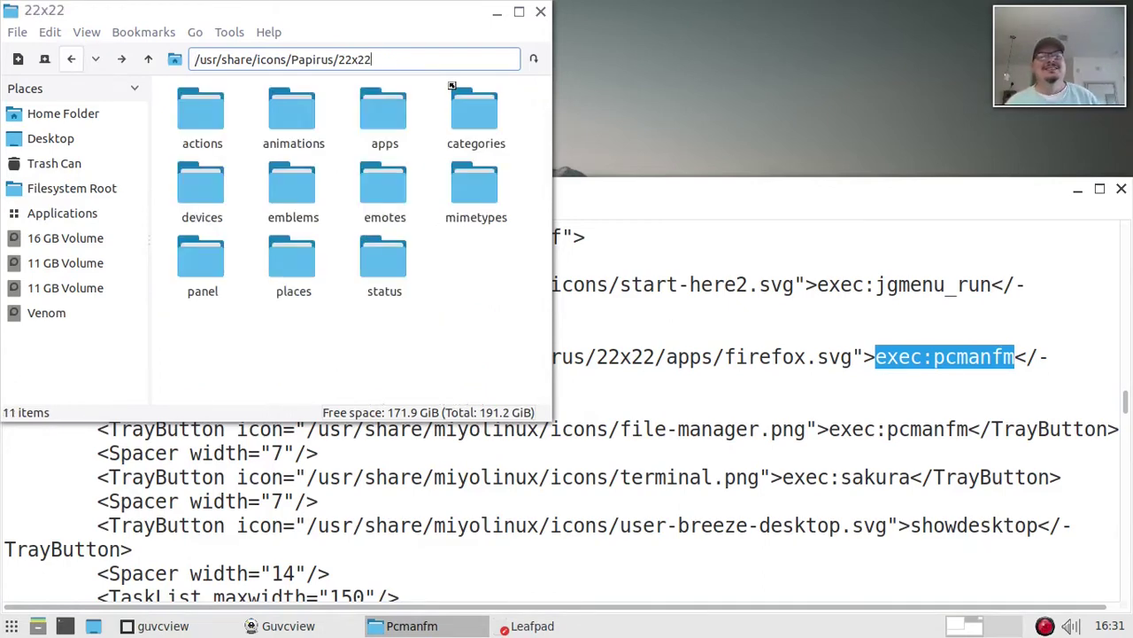
click(96, 58)
click(71, 58)
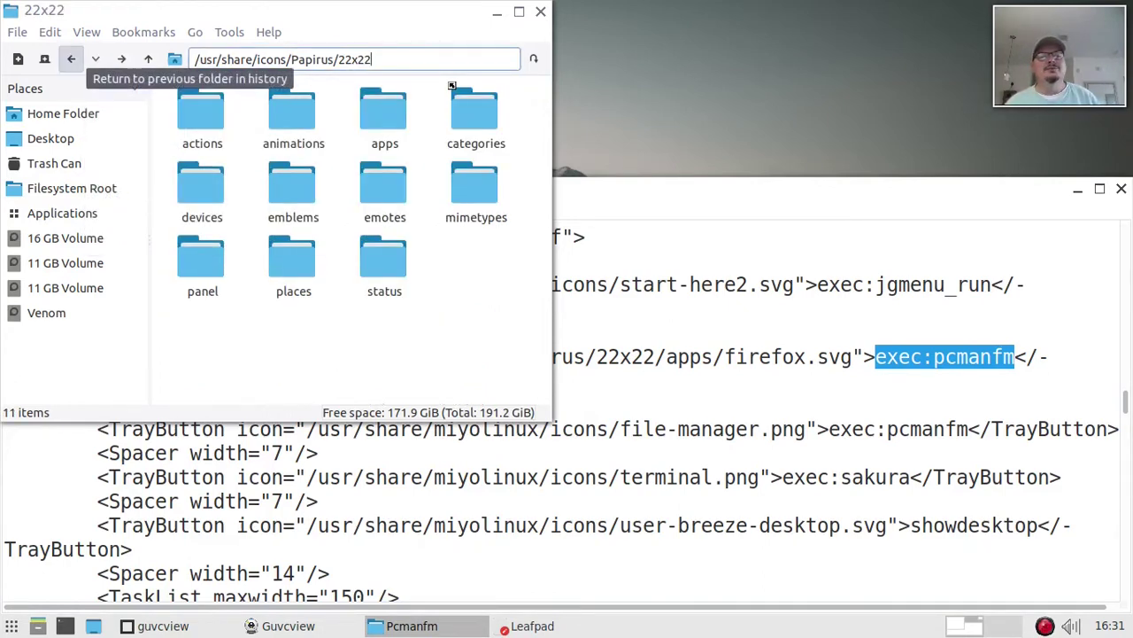
click(72, 59)
click(72, 58)
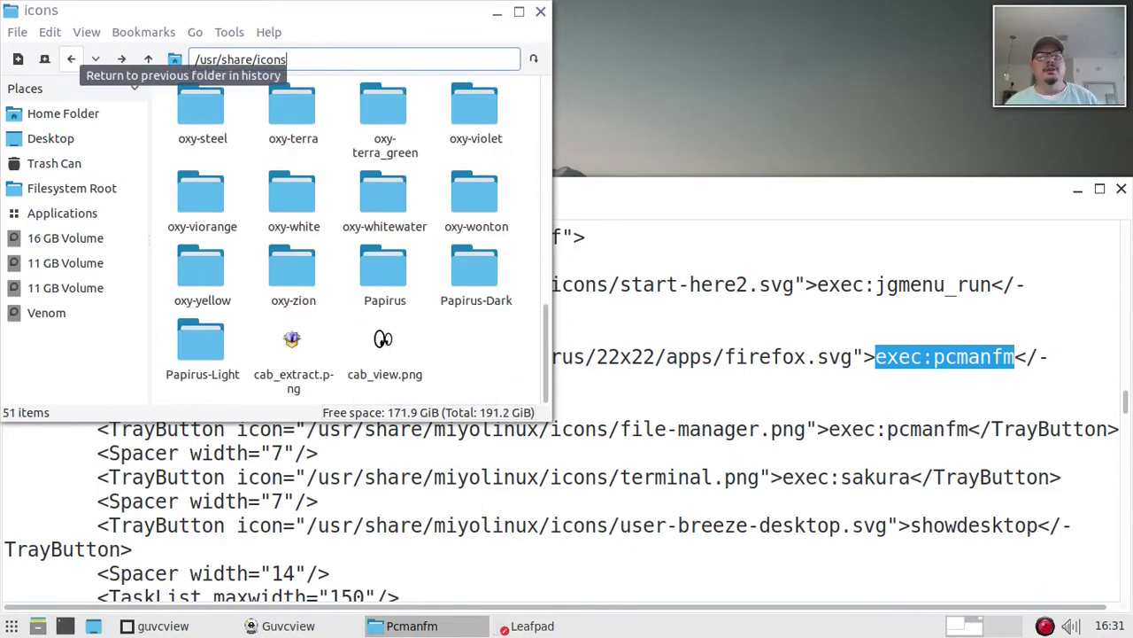
click(72, 59)
scroll(340, 240, up, 10)
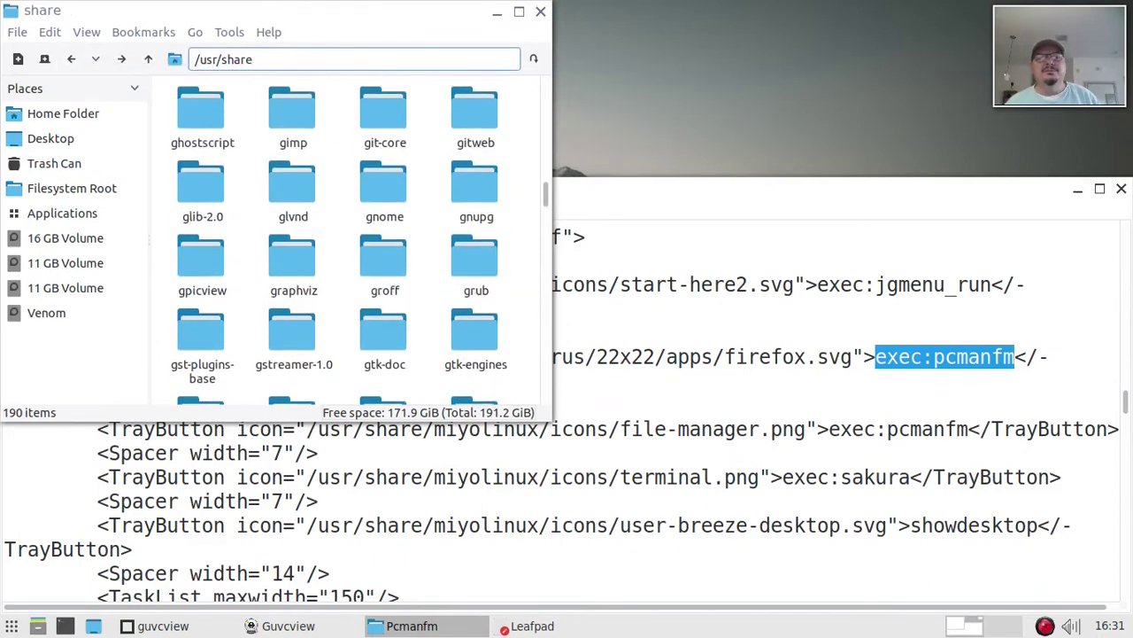
scroll(340, 239, up, 8)
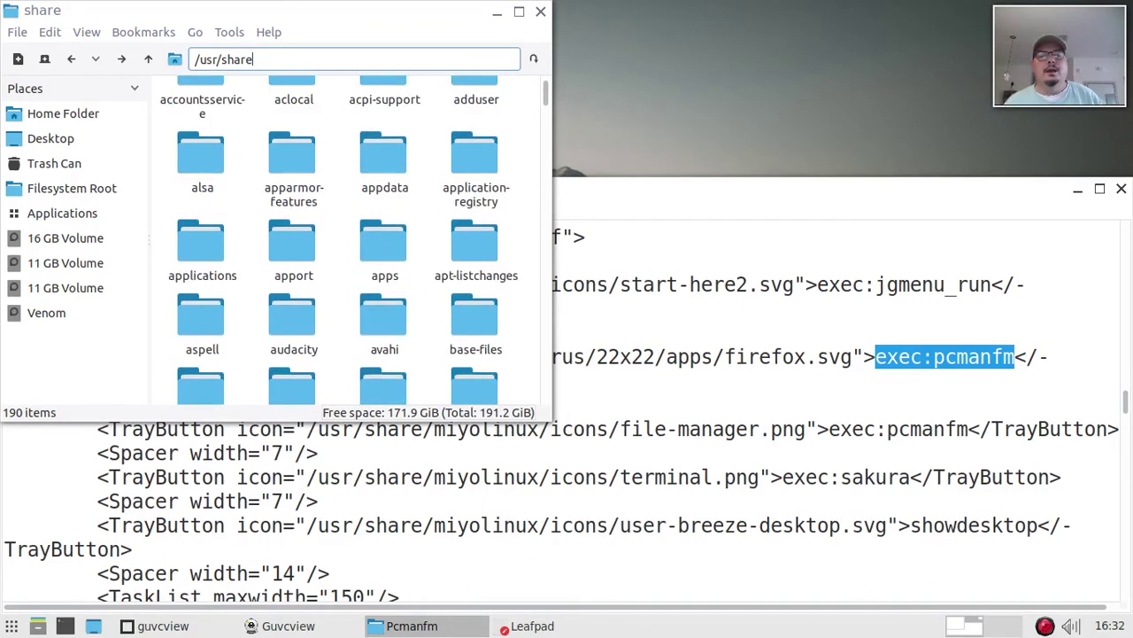
double_click(202, 248)
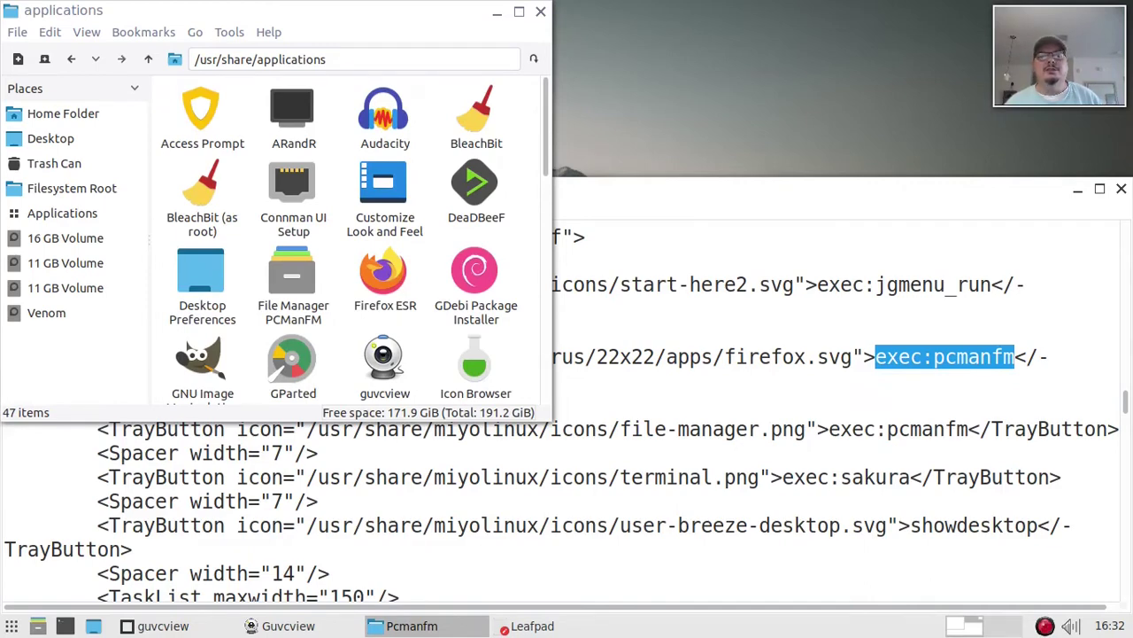
Step: Open the Firefox ESR desktop entry in Leafpad and find its Exec line
scroll(355, 240, down, 1)
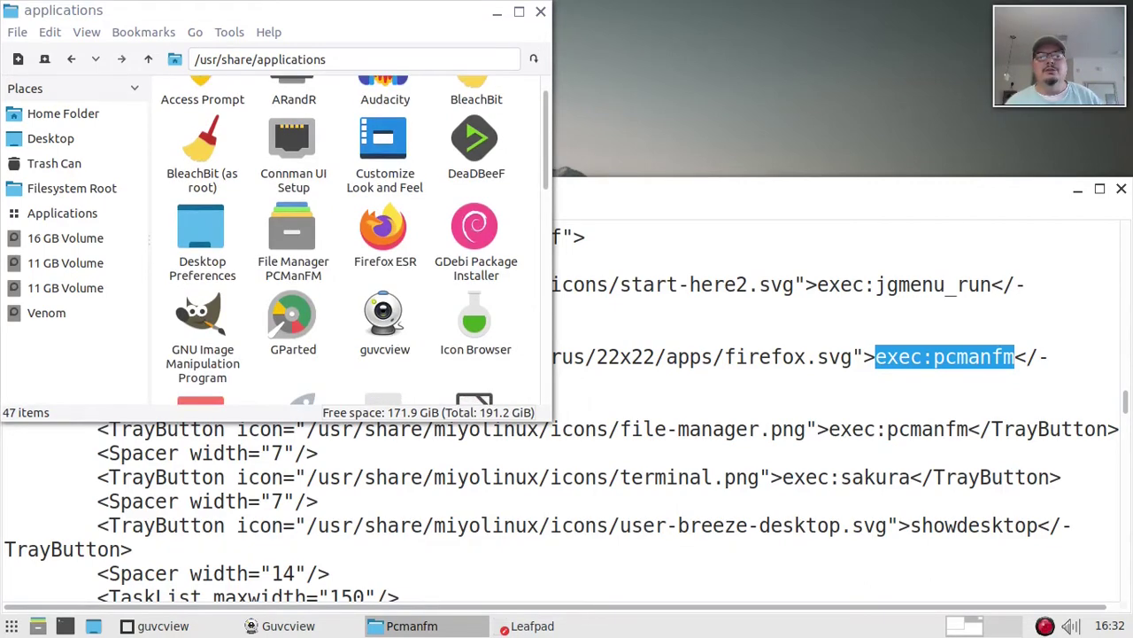
right_click(379, 237)
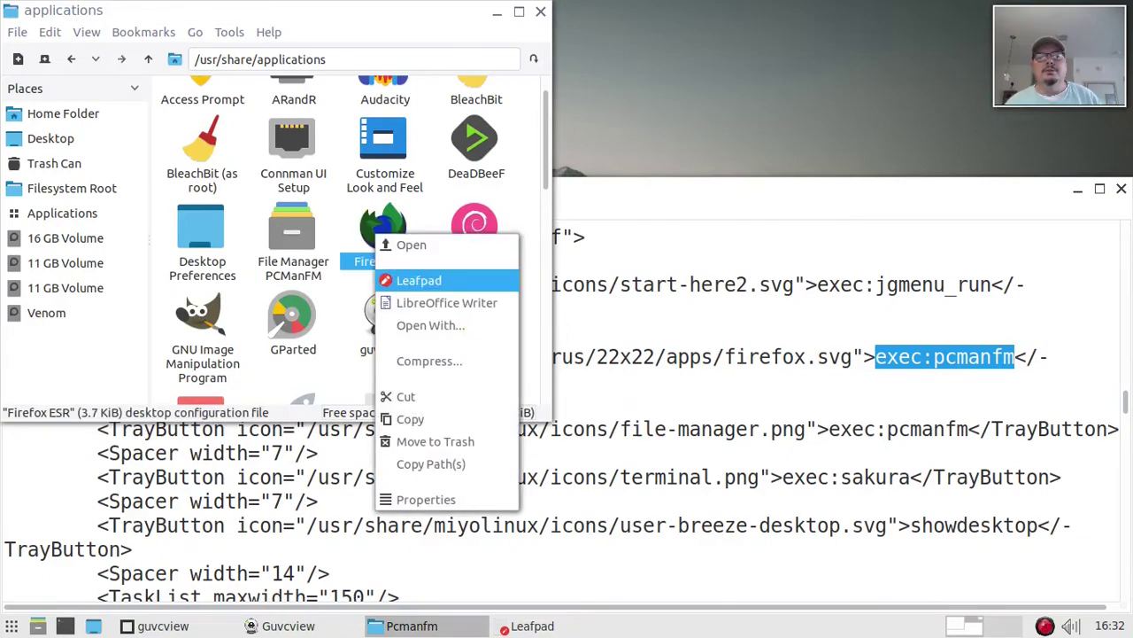
click(439, 280)
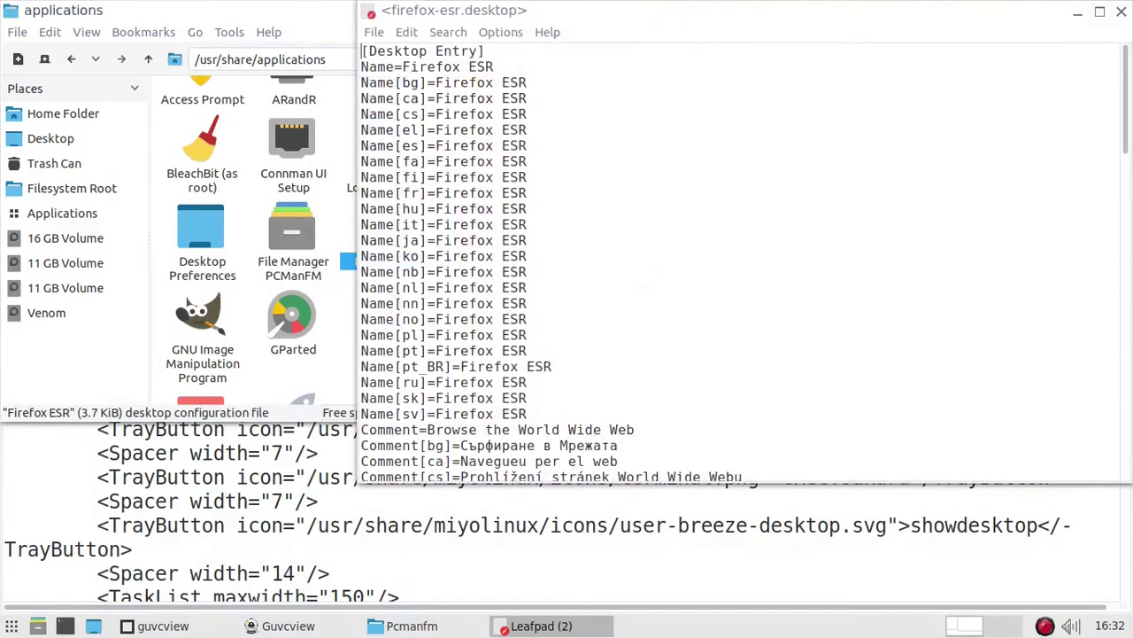
scroll(744, 257, down, 10)
scroll(744, 257, down, 13)
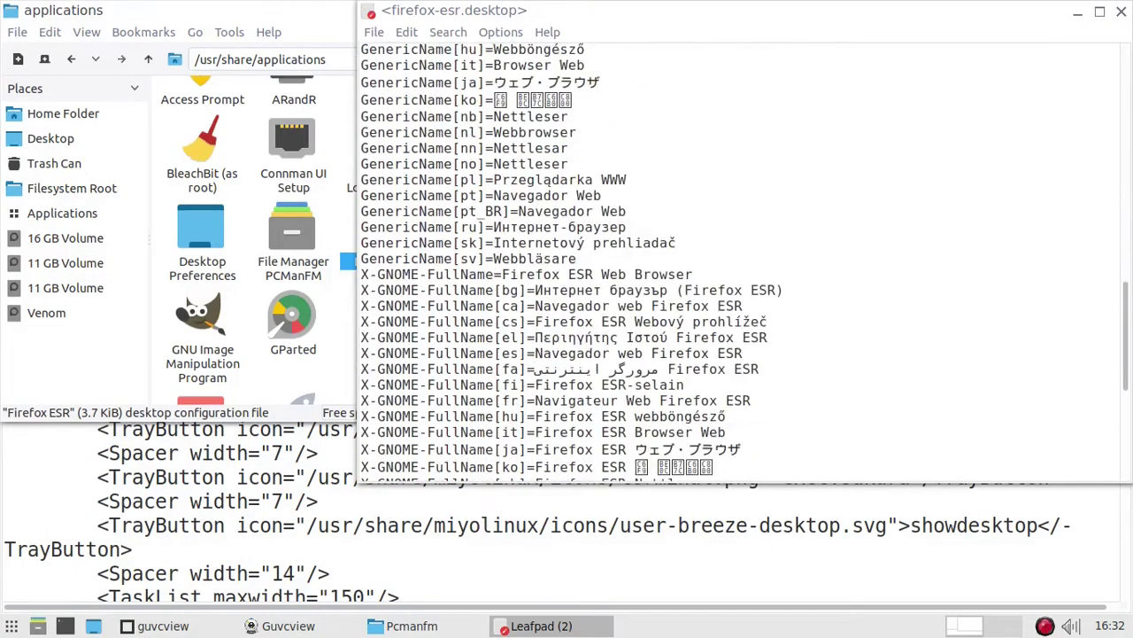
scroll(744, 257, down, 3)
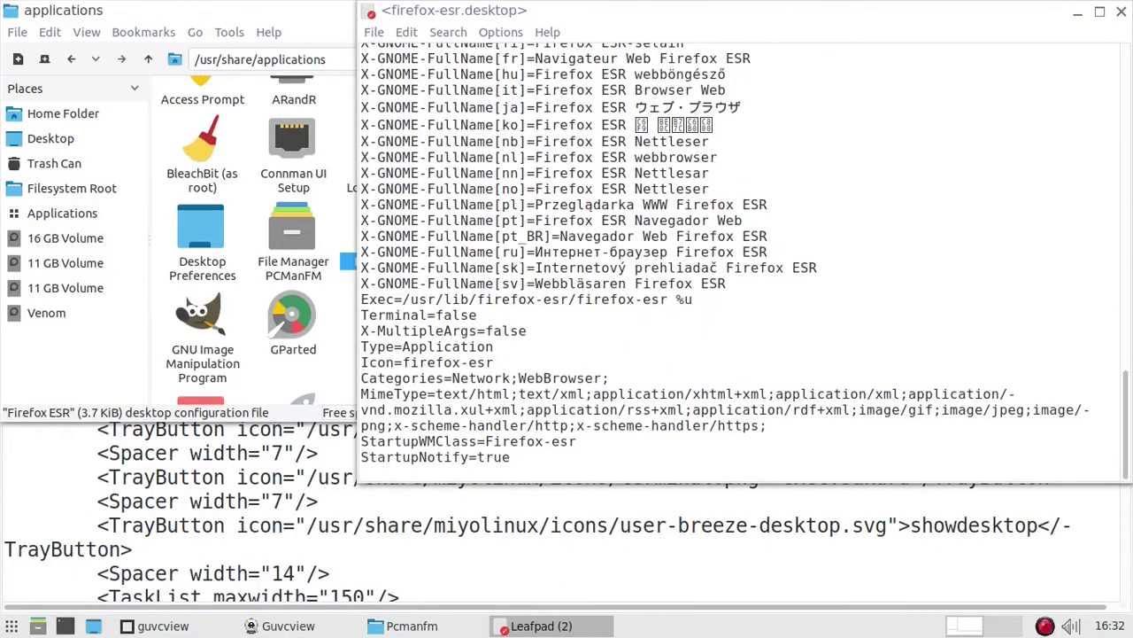
Step: Copy the command path /usr/lib/firefox-esr/firefox-esr from the Exec line, without the %u argument
drag(395, 299, 361, 300)
drag(403, 300, 692, 300)
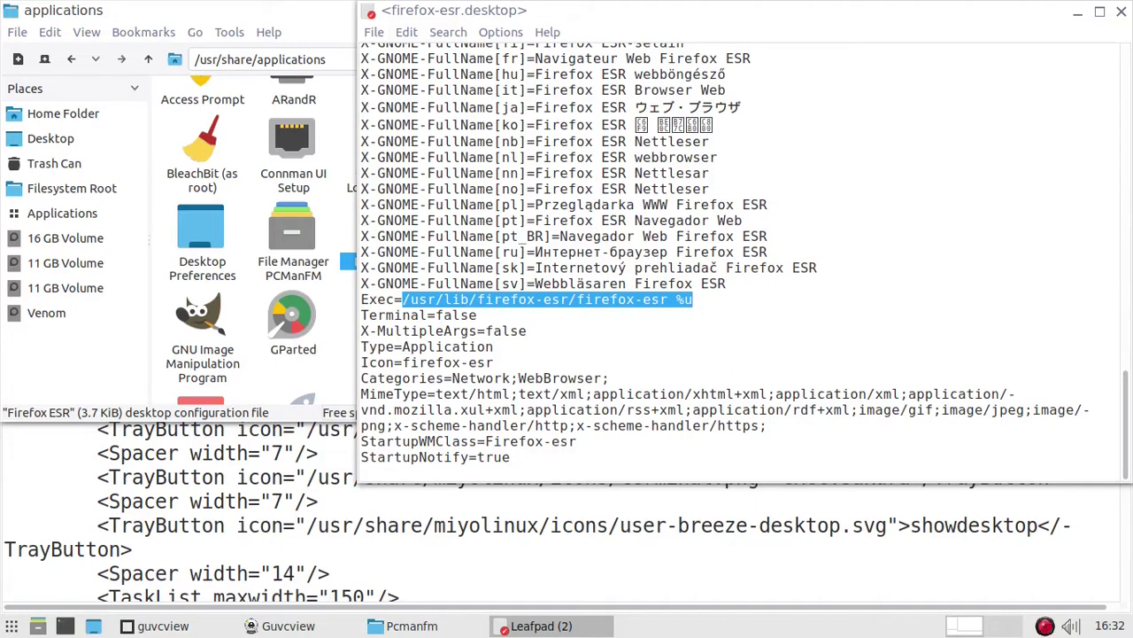
drag(692, 299, 668, 299)
right_click(695, 298)
click(730, 327)
Step: Replace pcmanfm in the Firefox TrayButton of .jwmrc with the copied path /usr/lib/firefox-esr/firefox-esr
click(317, 501)
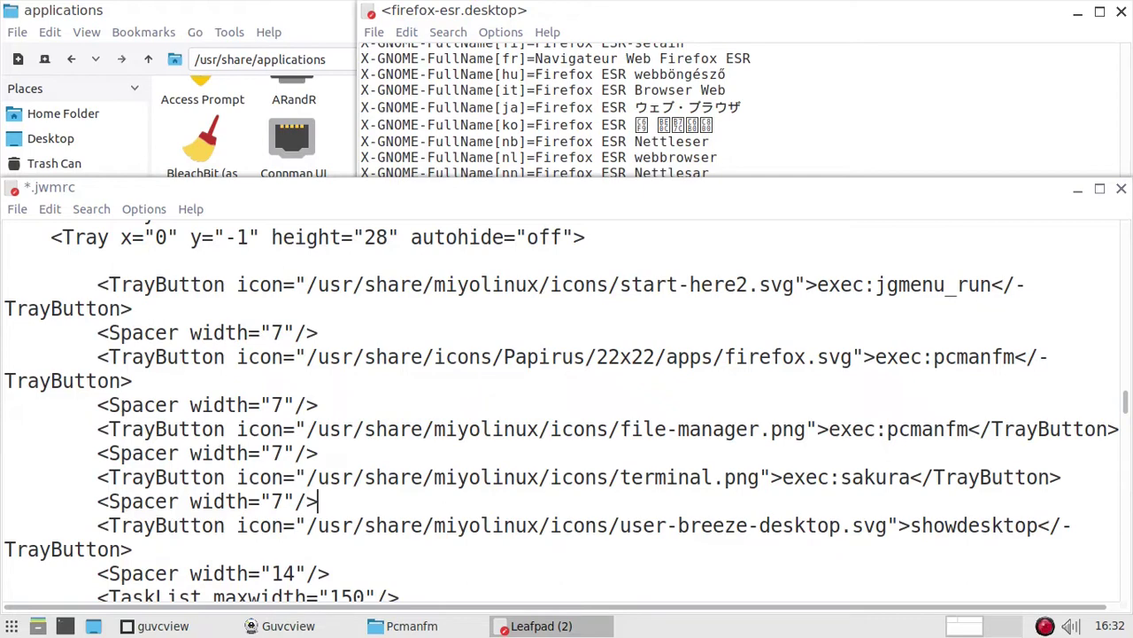
drag(934, 356, 1014, 357)
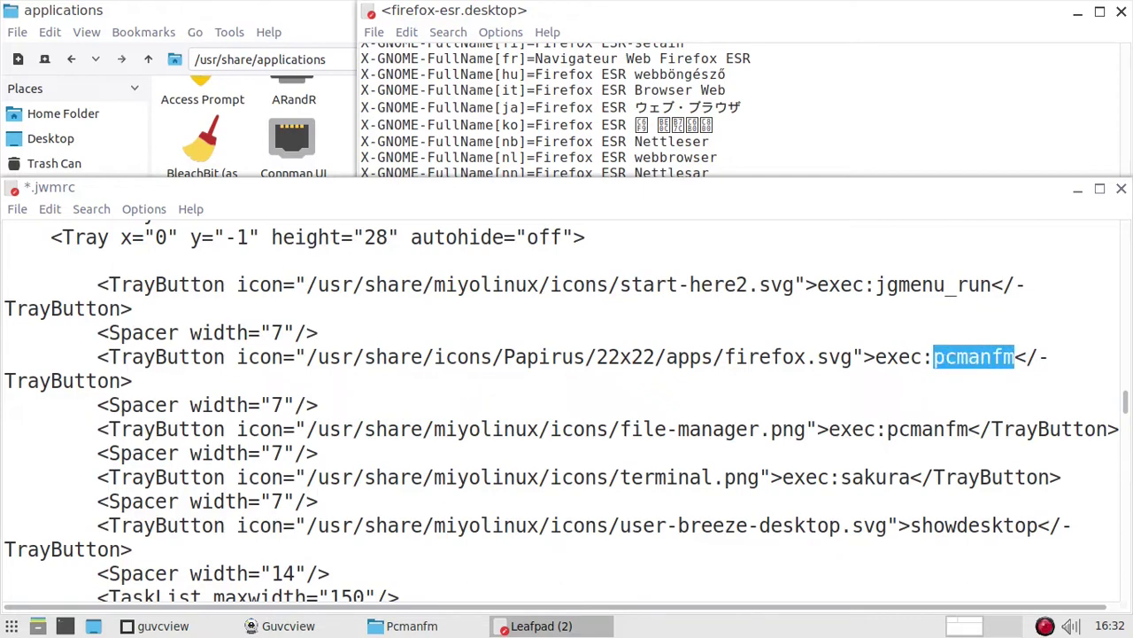
right_click(983, 358)
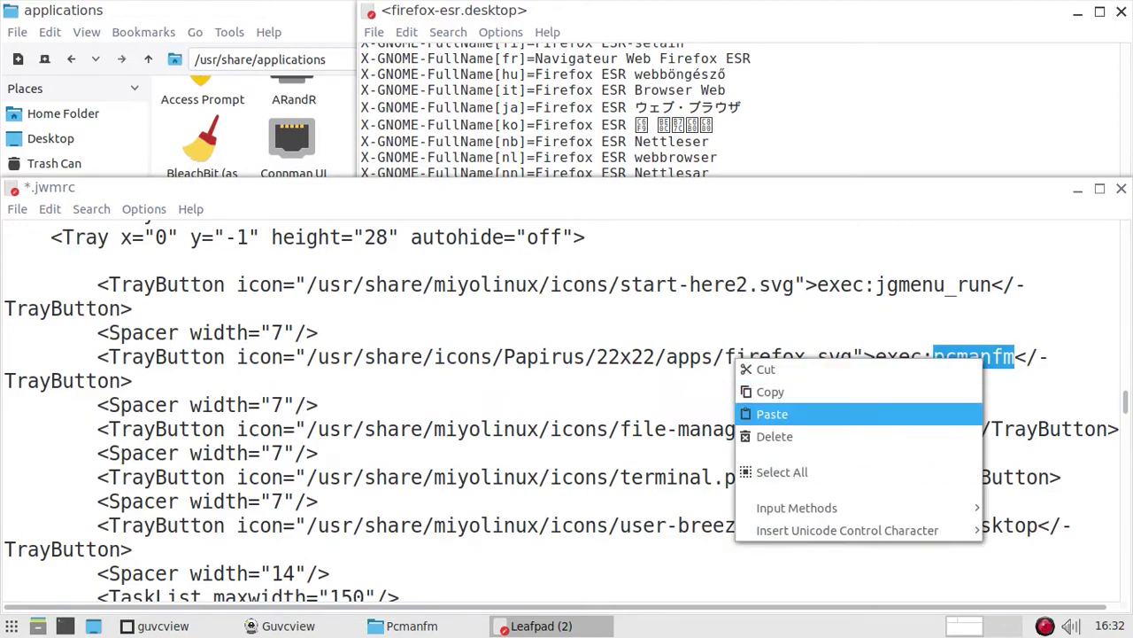
click(779, 413)
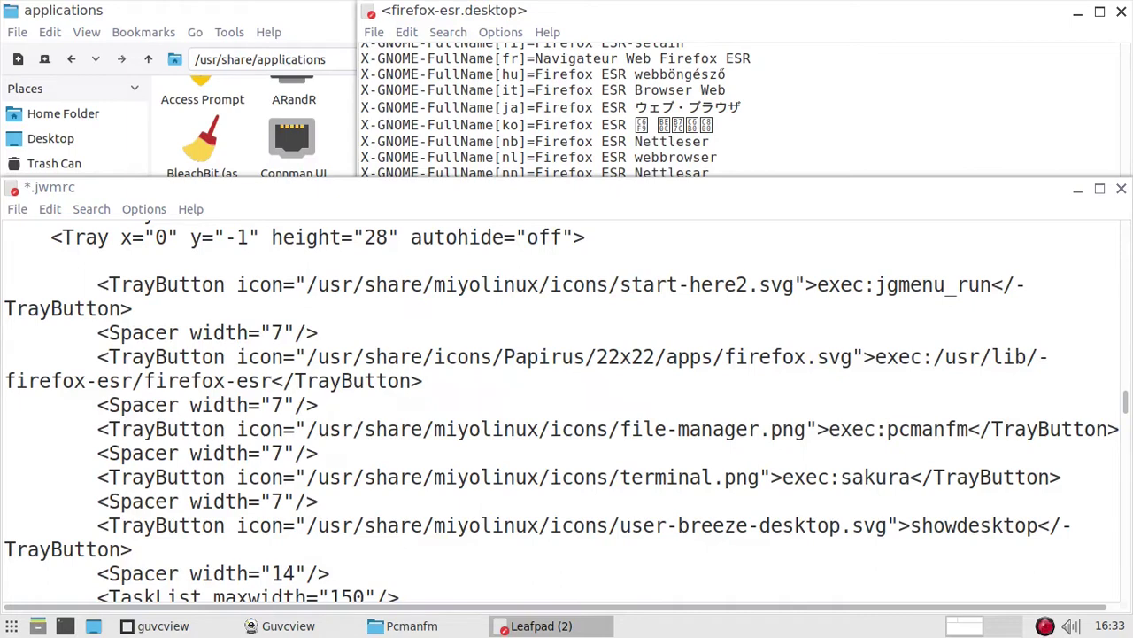
Step: Save the edited .jwmrc file
key(alt+f)
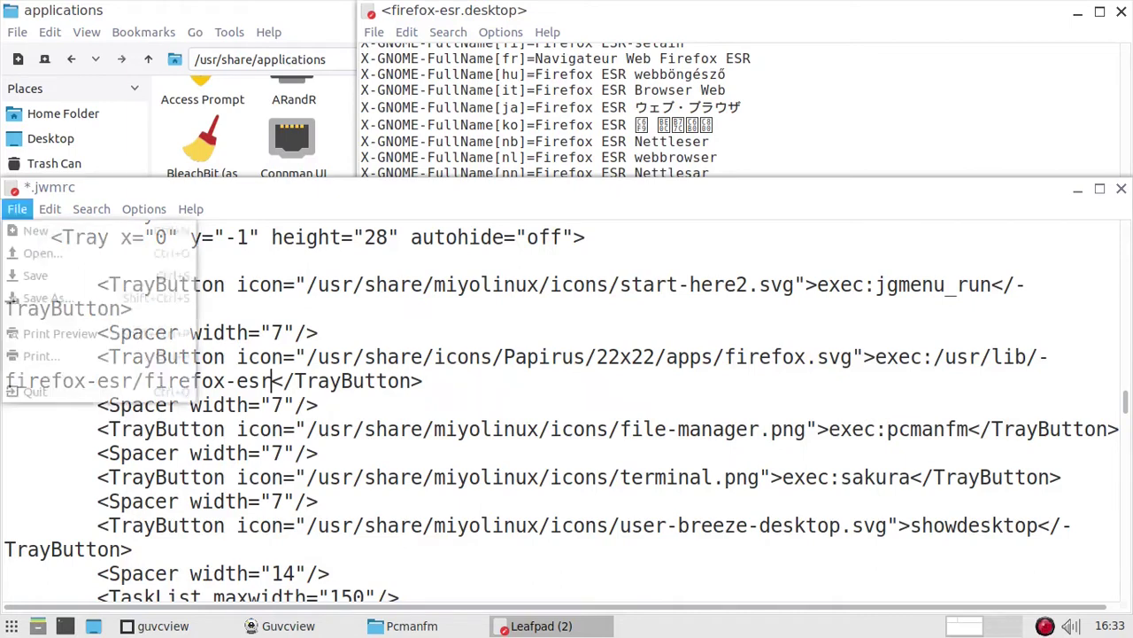
key(Down)
key(Down)
key(Return)
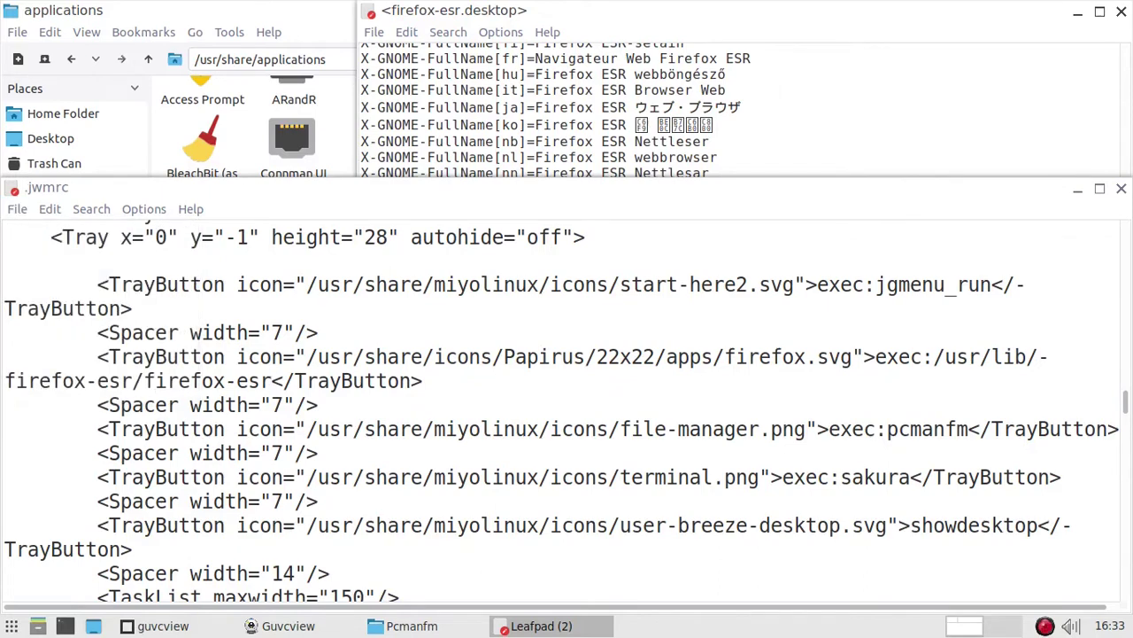
Step: Close the .jwmrc and firefox-esr.desktop editor windows and the file manager window
key(ctrl+q)
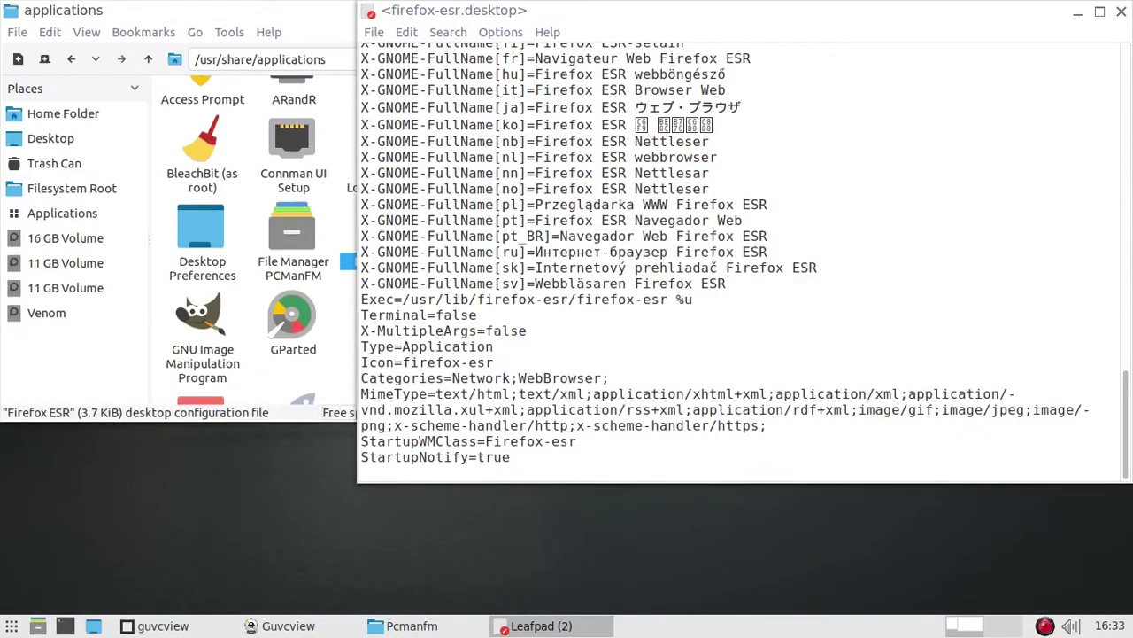
key(ctrl+q)
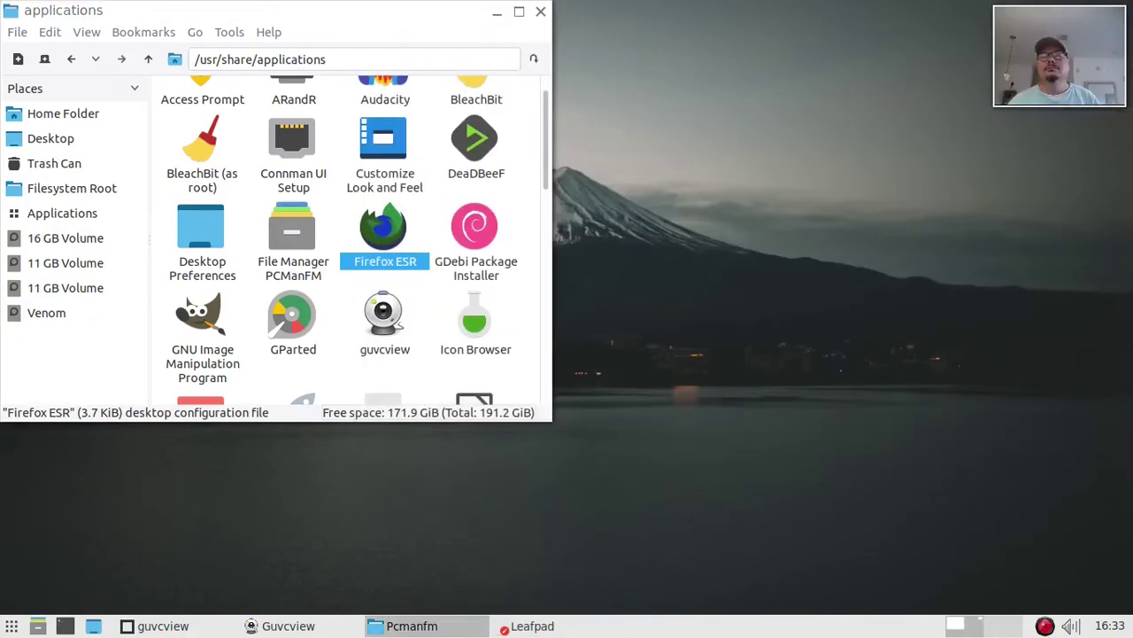
key(ctrl+w)
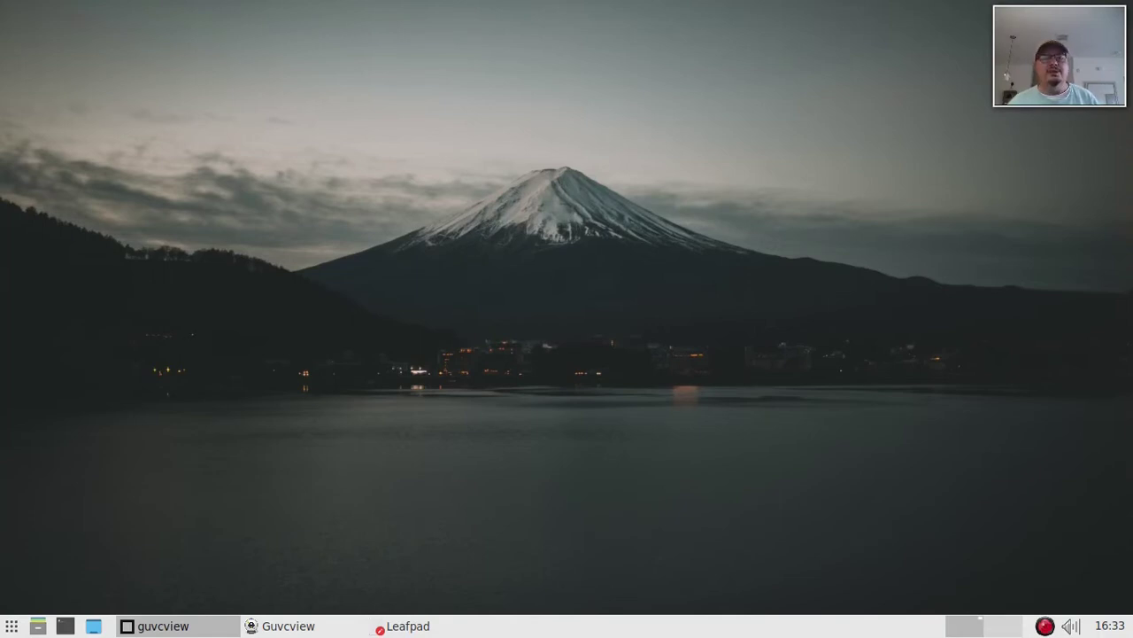
Step: Restart JWM so the edited tray configuration takes effect
key(super)
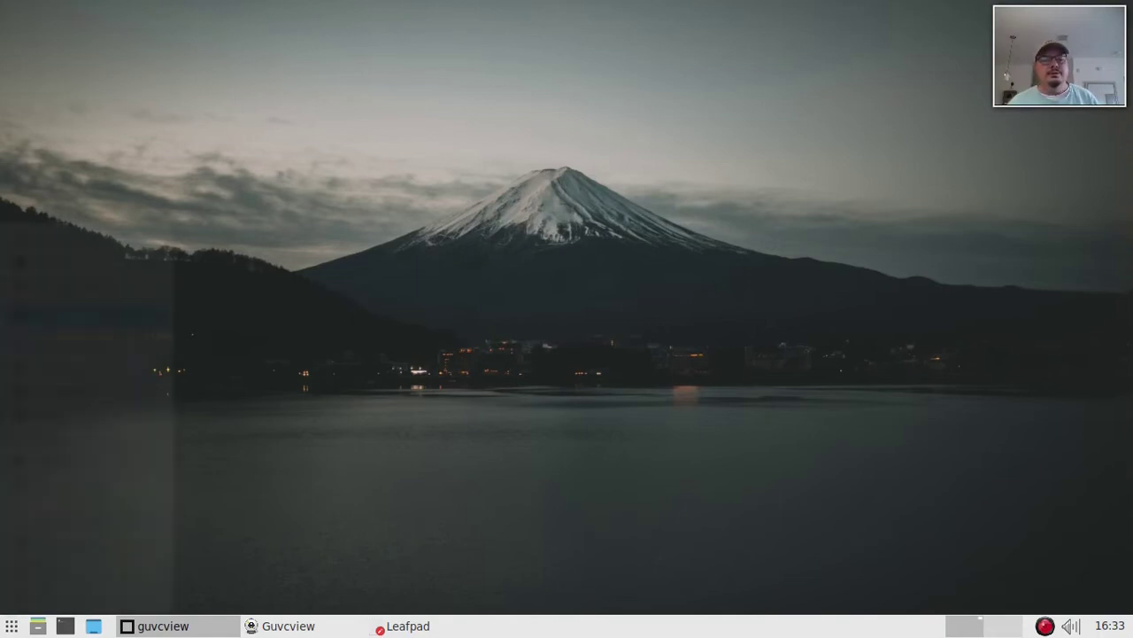
mouse_move(86, 515)
key(Right)
key(Down)
key(Down)
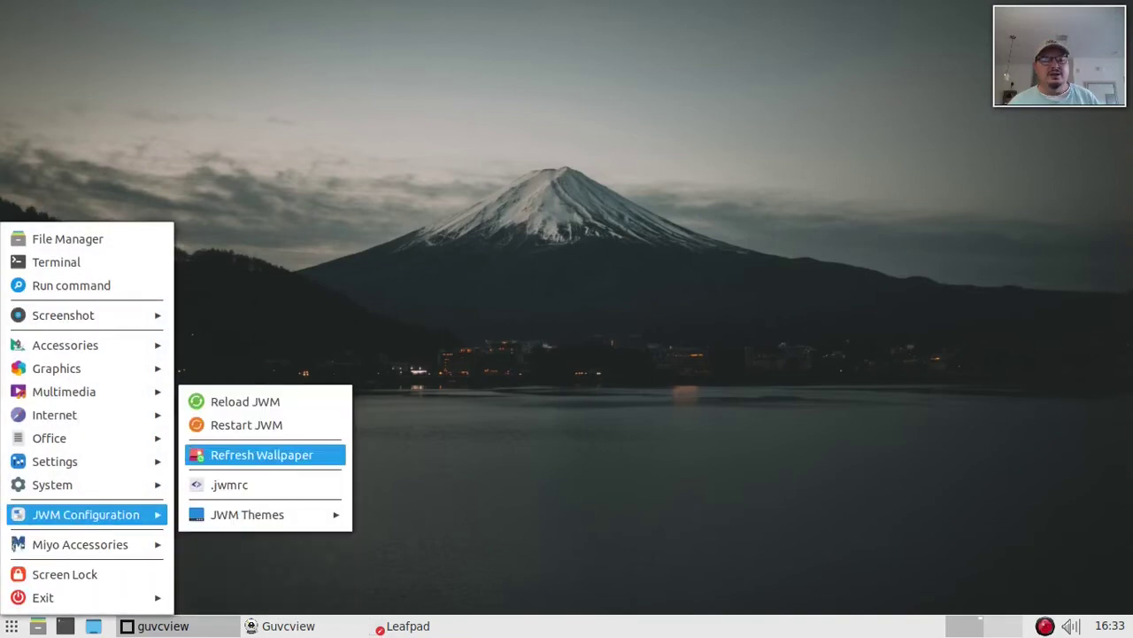
key(Up)
key(Return)
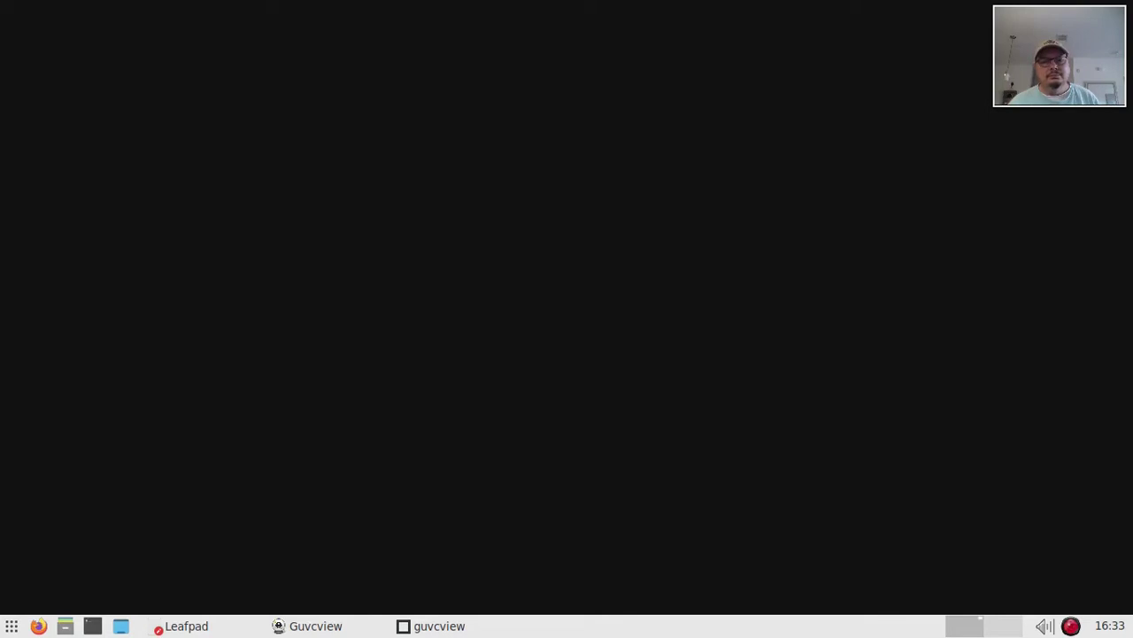
right_click(347, 63)
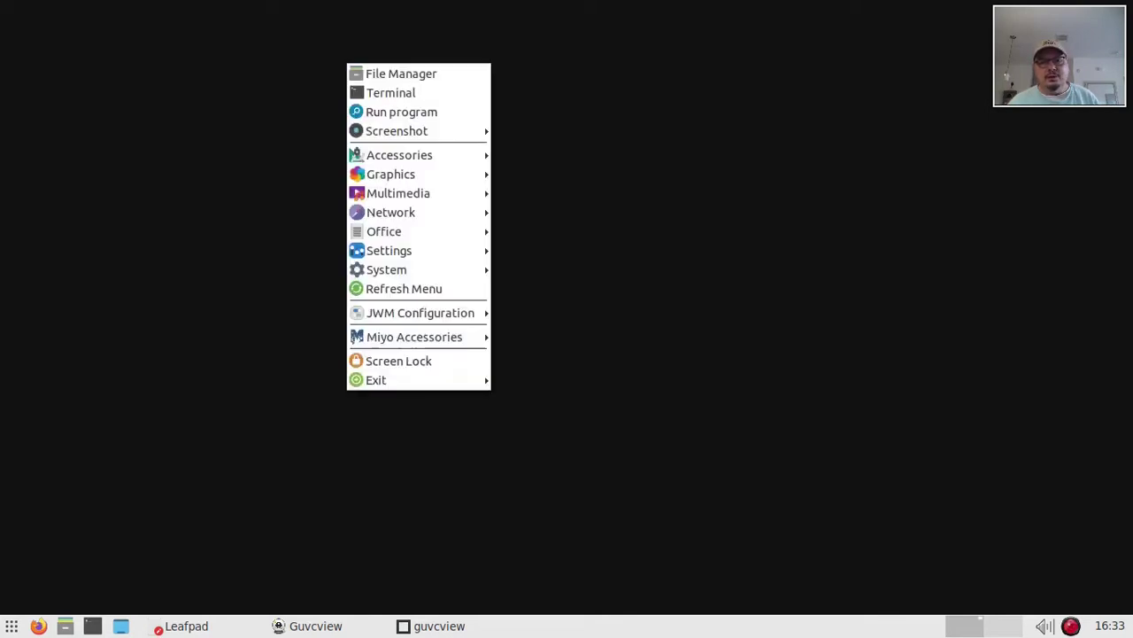
mouse_move(419, 313)
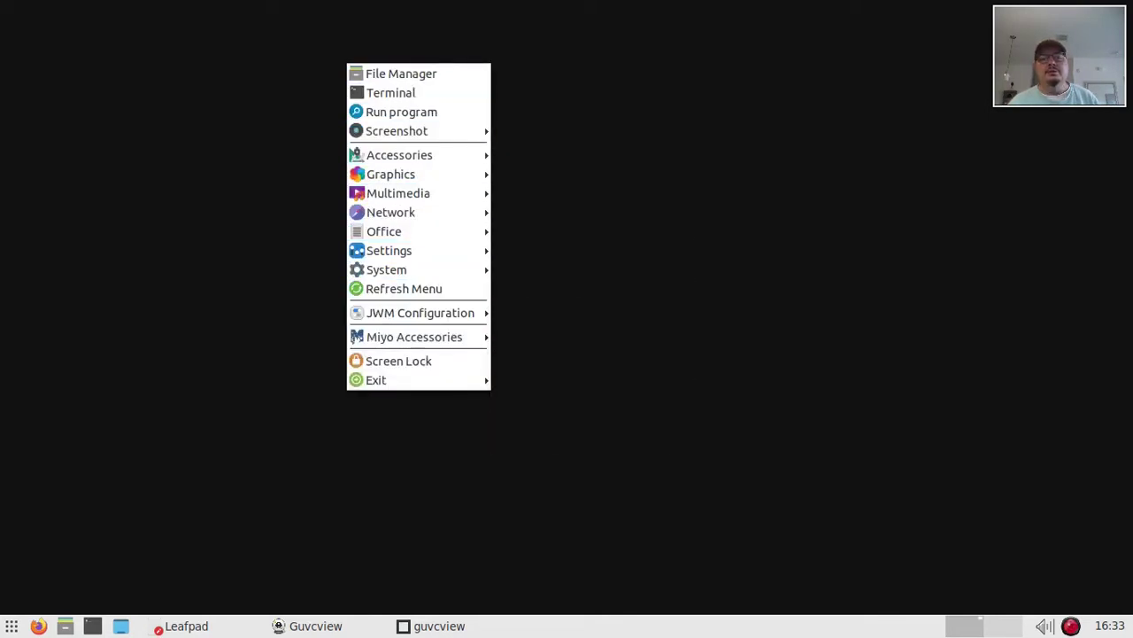
right_click(527, 332)
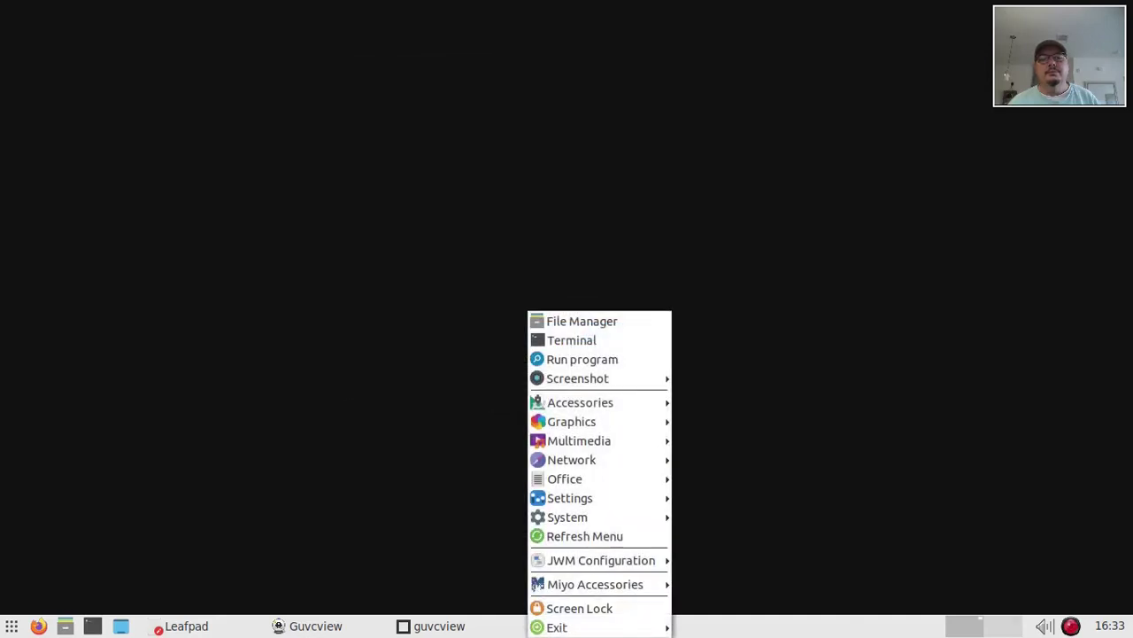
key(Escape)
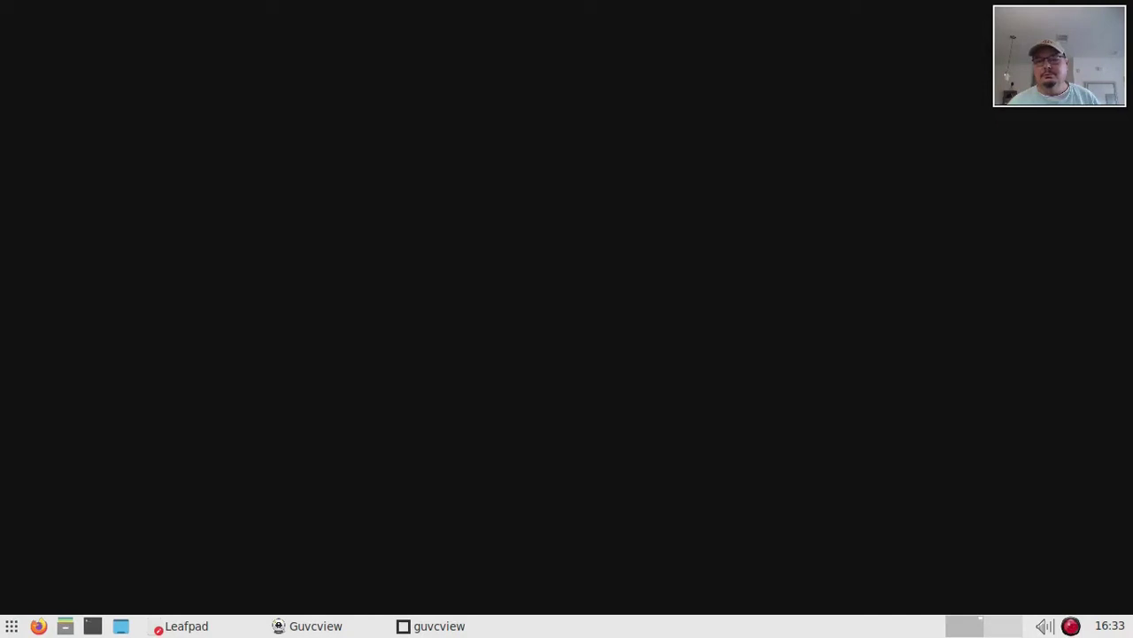
Step: Reload the desktop wallpaper using the JWM configuration options
right_click(207, 63)
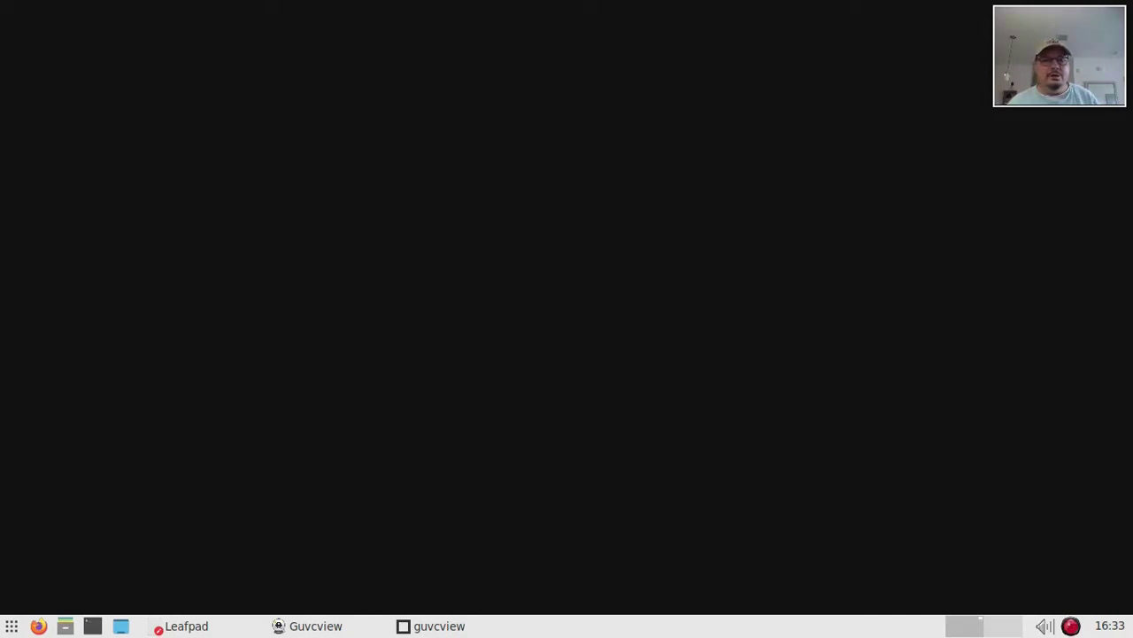
right_click(212, 63)
mouse_move(283, 174)
mouse_move(284, 313)
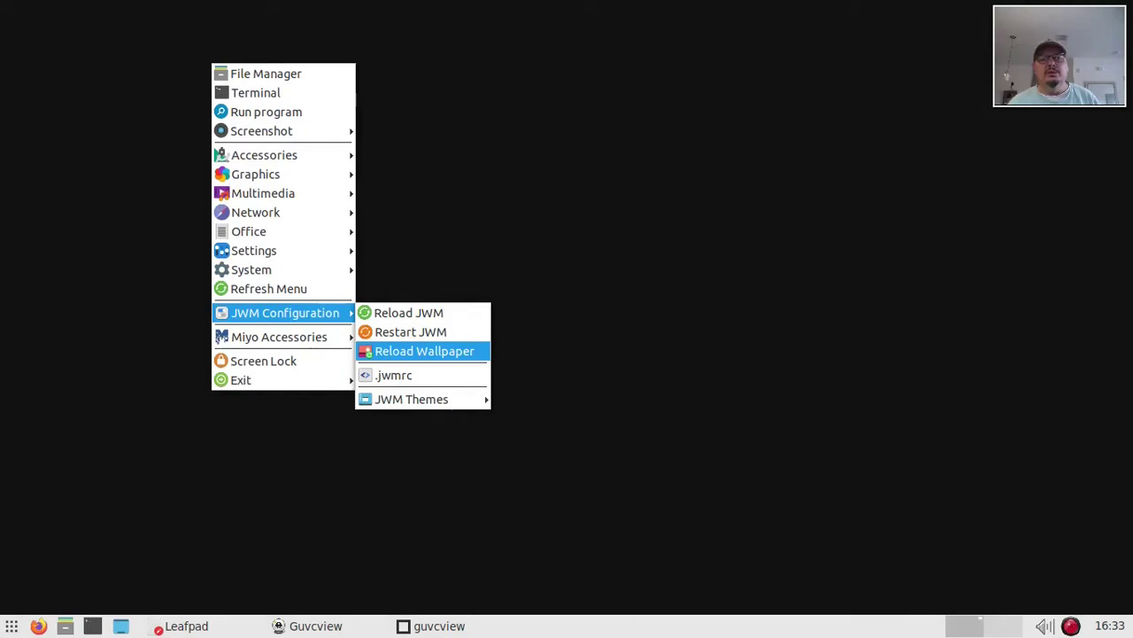
key(Return)
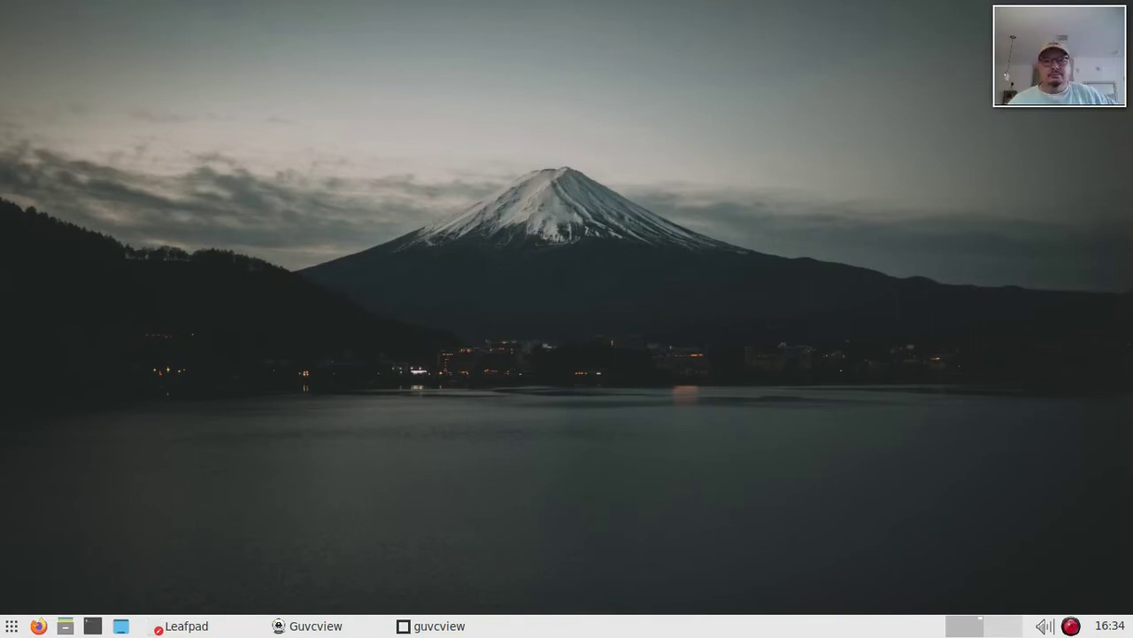
Step: Launch Firefox to check that it opens and quit it again
key(super+w)
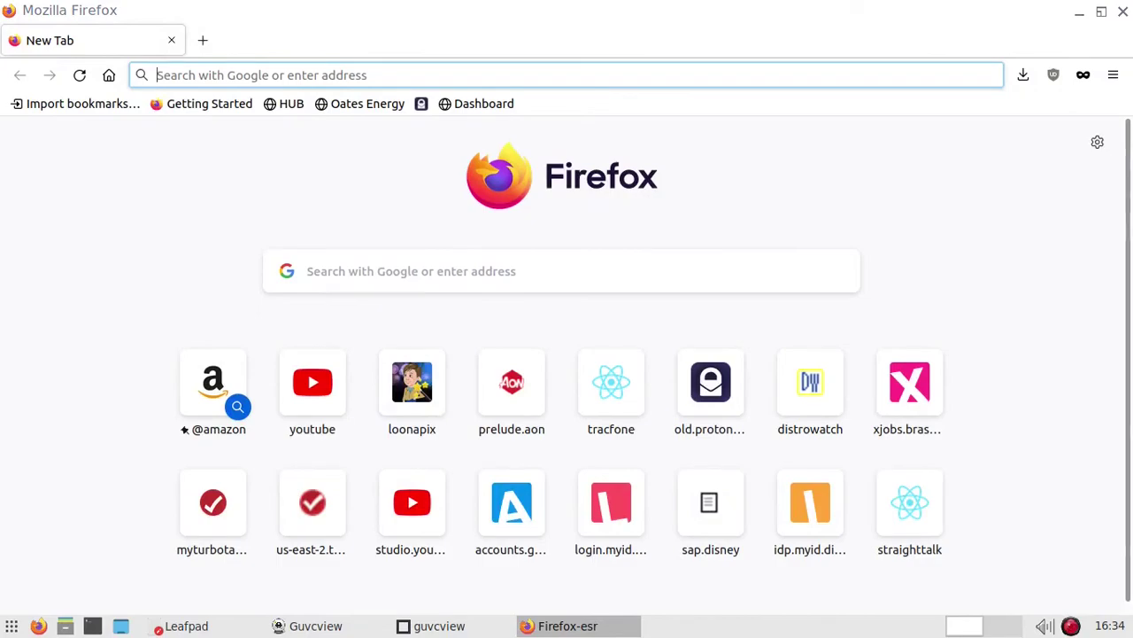
key(ctrl+q)
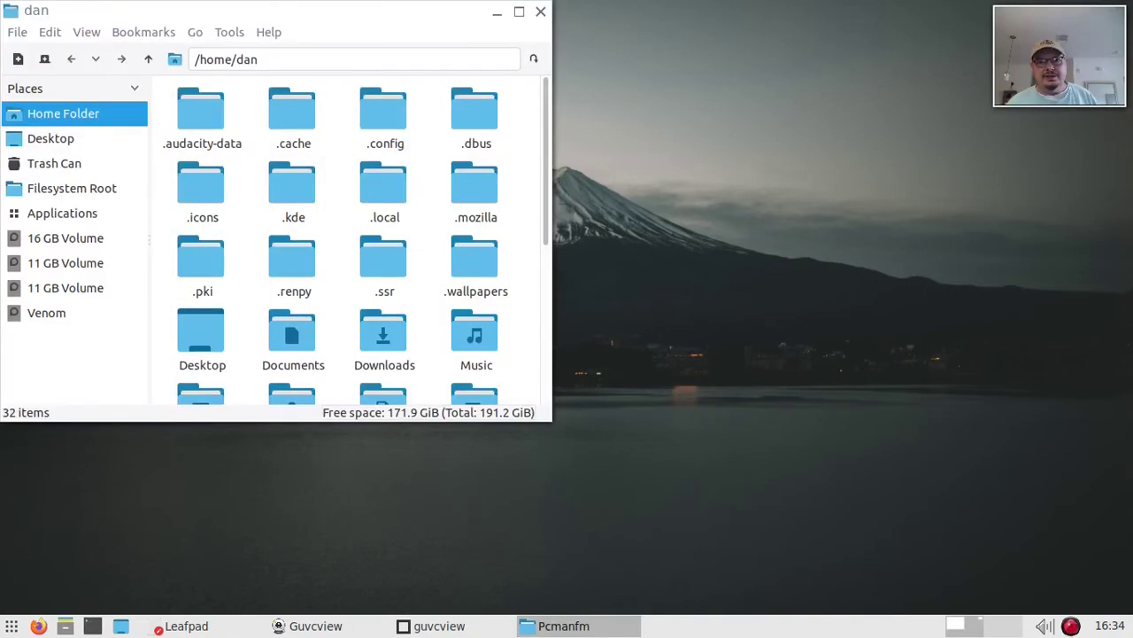
Step: Turn off the display of hidden files in the home folder and turn it back on
right_click(528, 142)
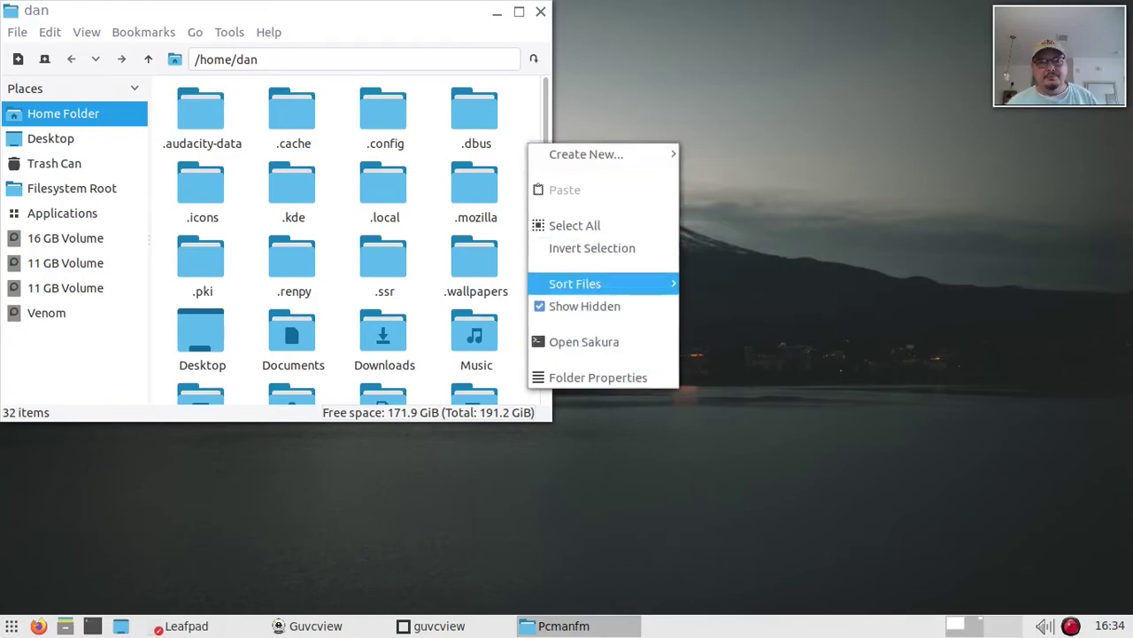
click(620, 306)
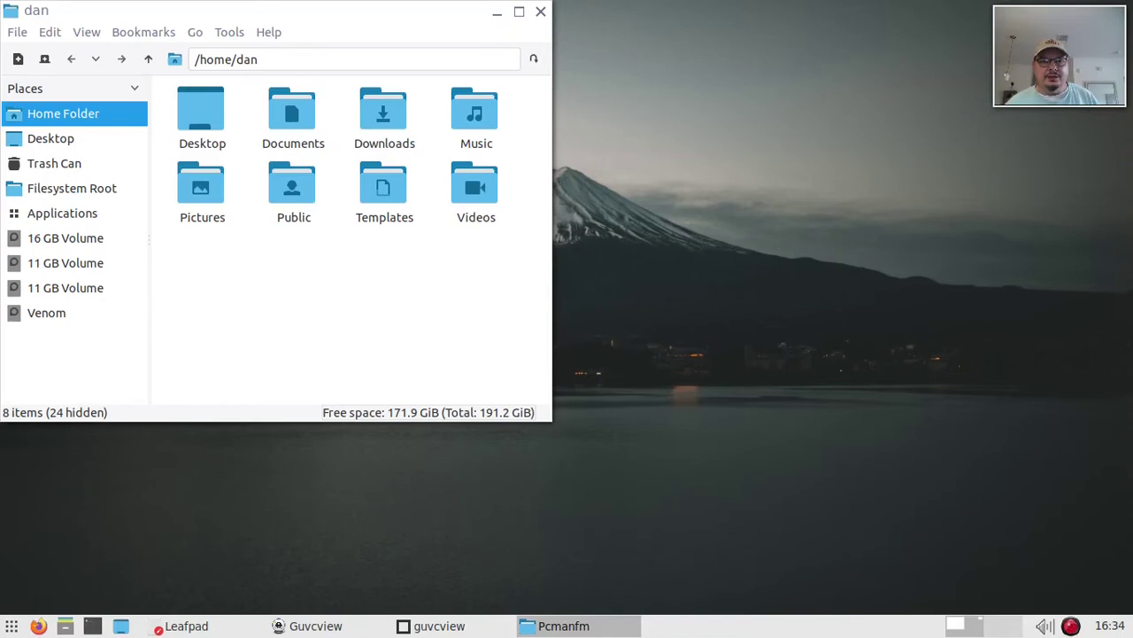
right_click(293, 280)
click(337, 443)
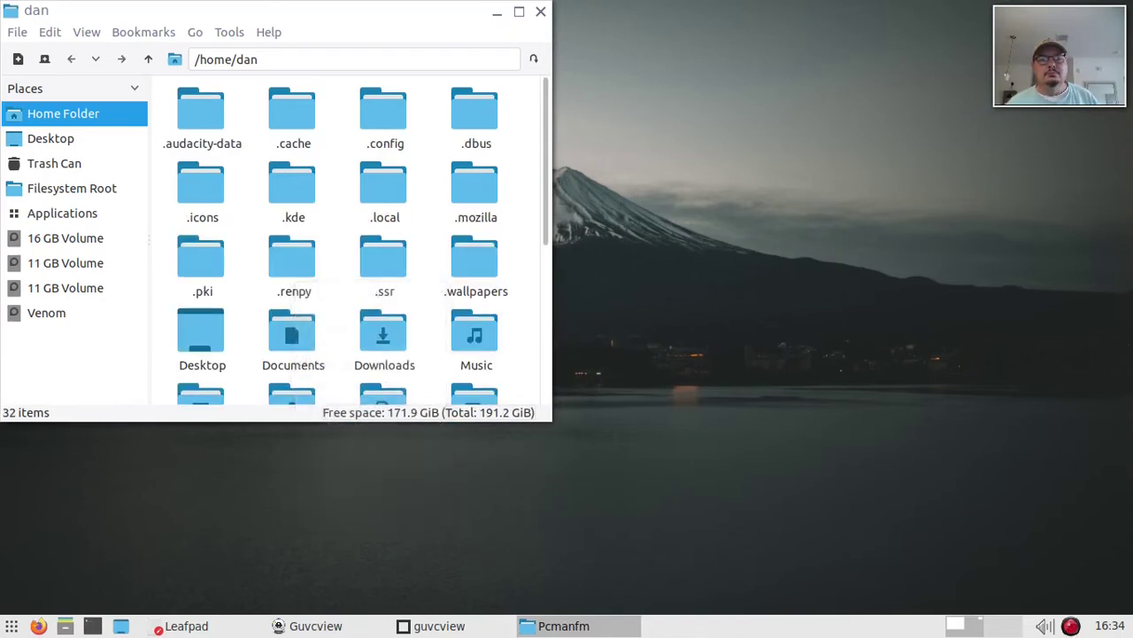
Step: Open the home folder's .jwmrc file in Leafpad and stretch its window across the lower half of the desktop
scroll(348, 244, down, 3)
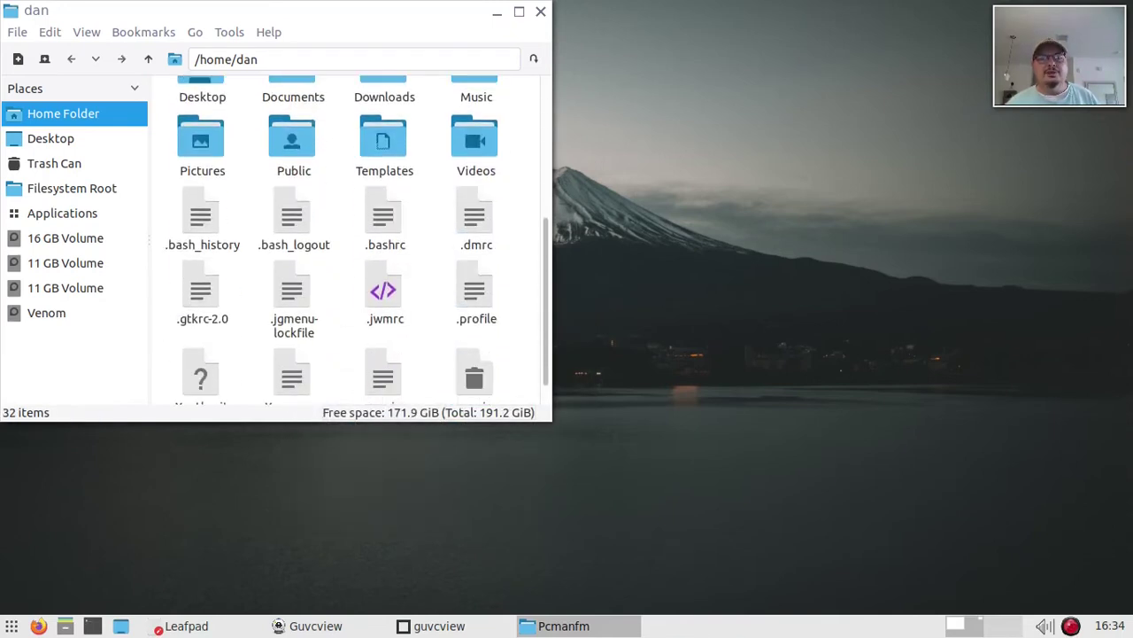
right_click(383, 293)
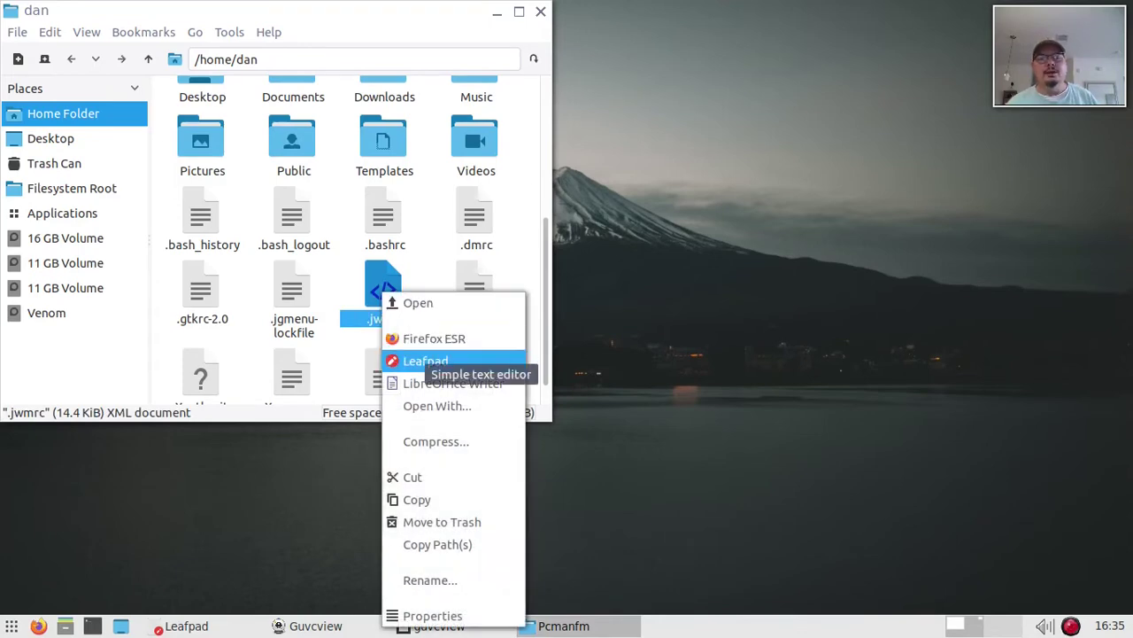
click(425, 361)
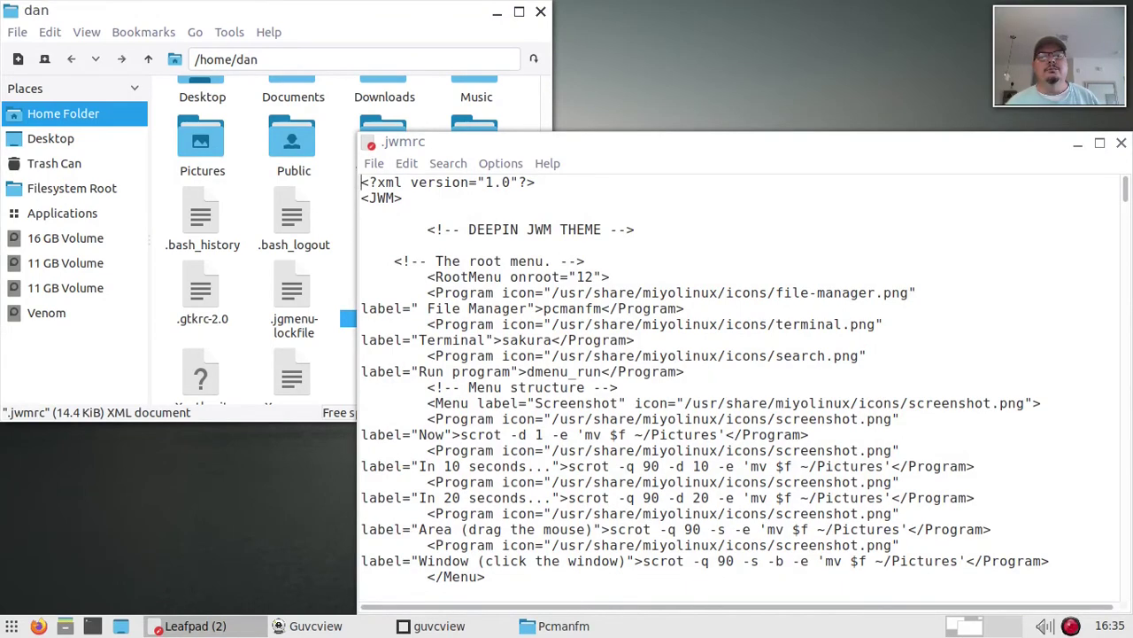
drag(359, 133, 0, 328)
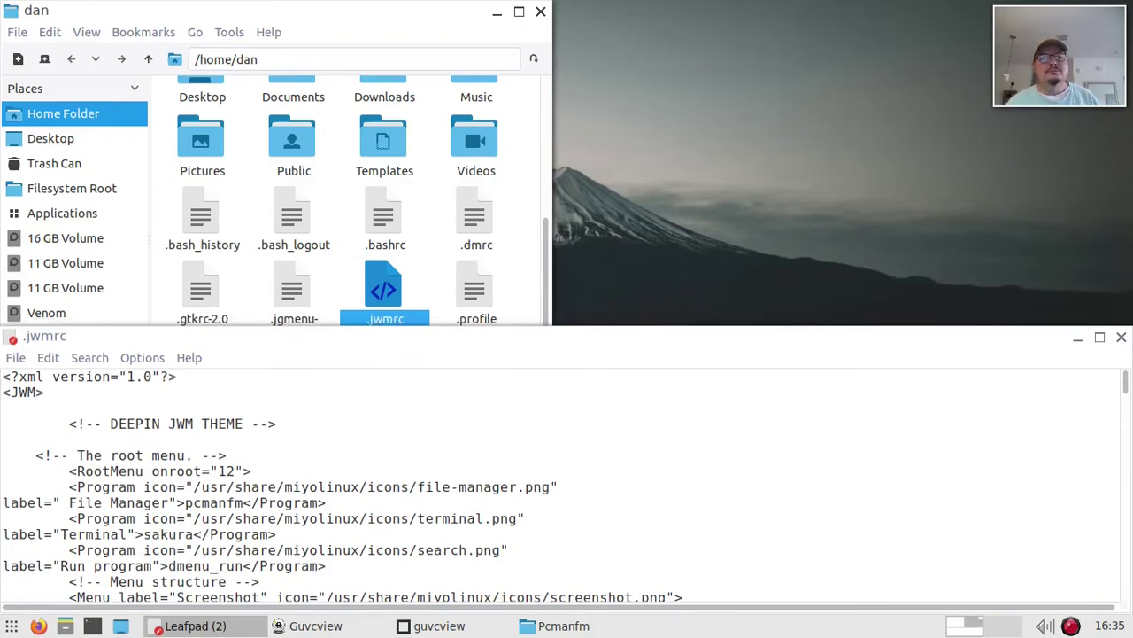
Step: Set the Leafpad font size to 18, keeping the Monospace Regular font
click(142, 357)
click(139, 378)
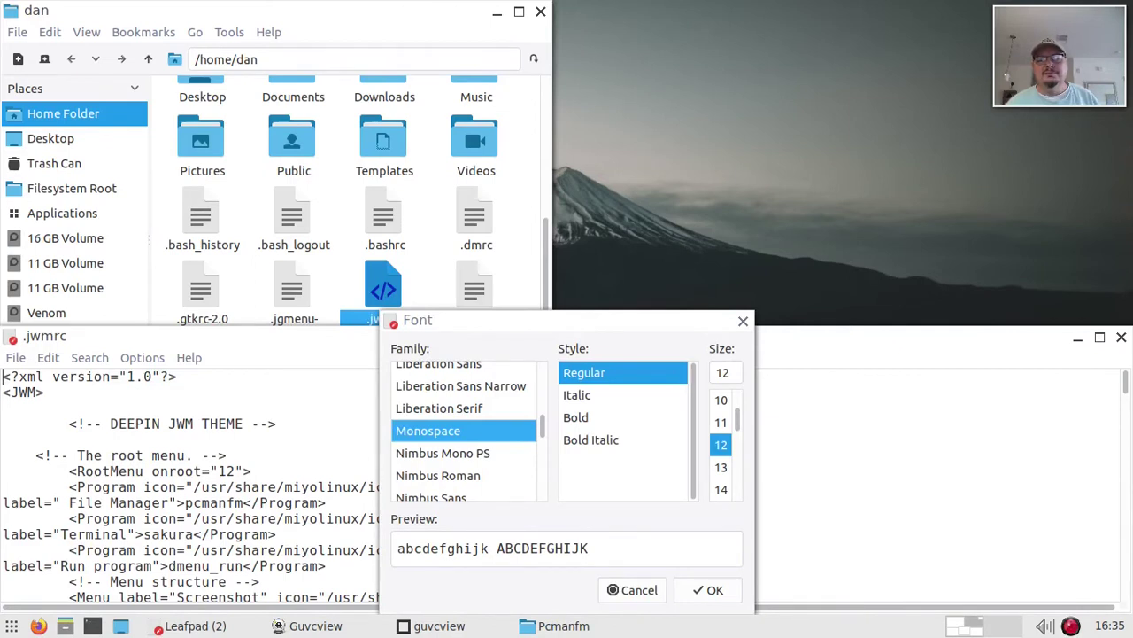
scroll(722, 447, down, 2)
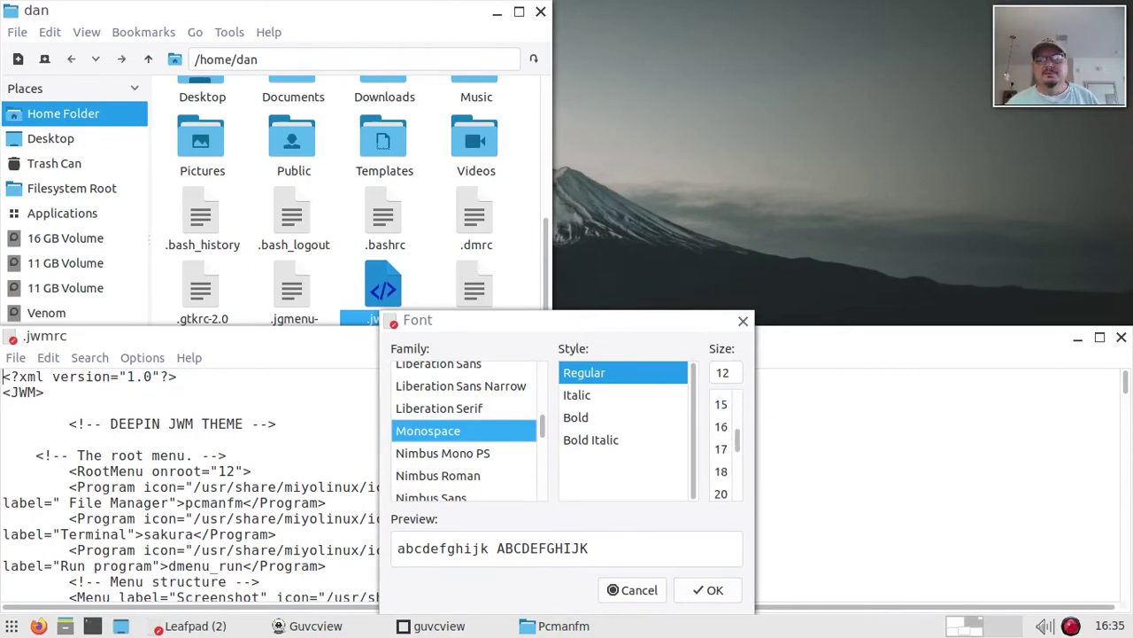
click(720, 471)
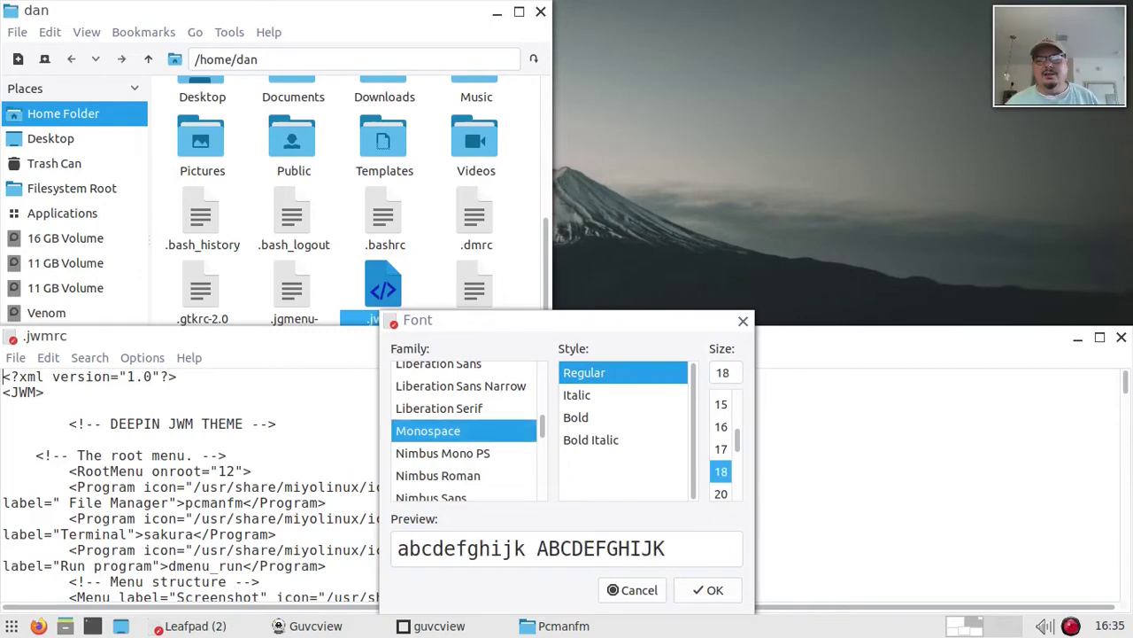
click(708, 590)
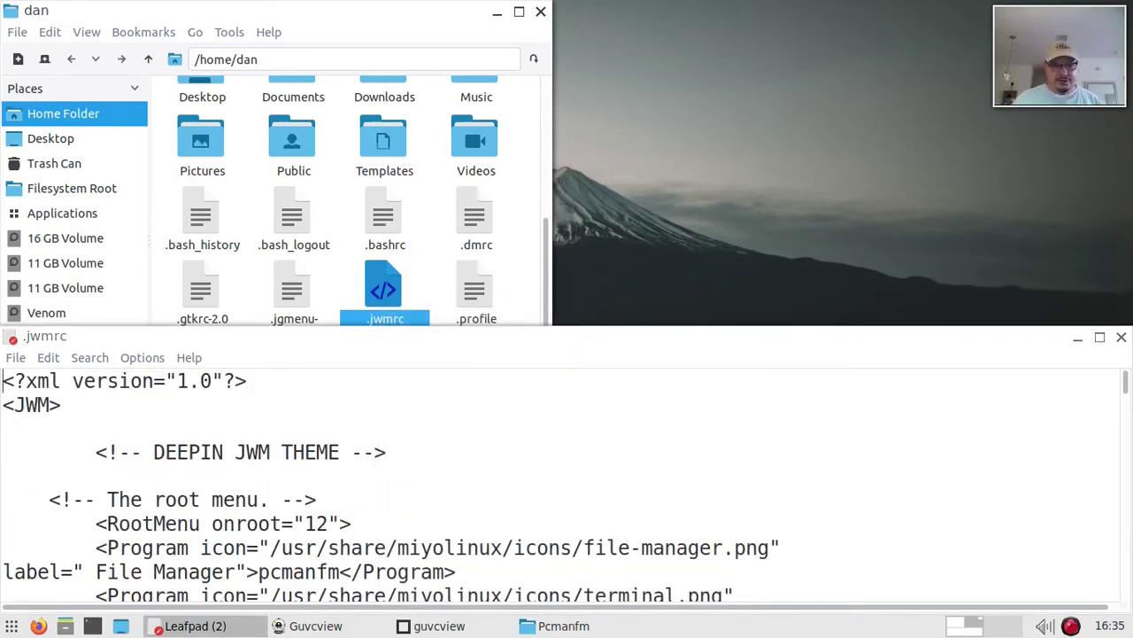
Step: Select the text DEEPIN JWM THEME in the header comment of .jwmrc and bring the file manager window forward
drag(340, 453, 153, 453)
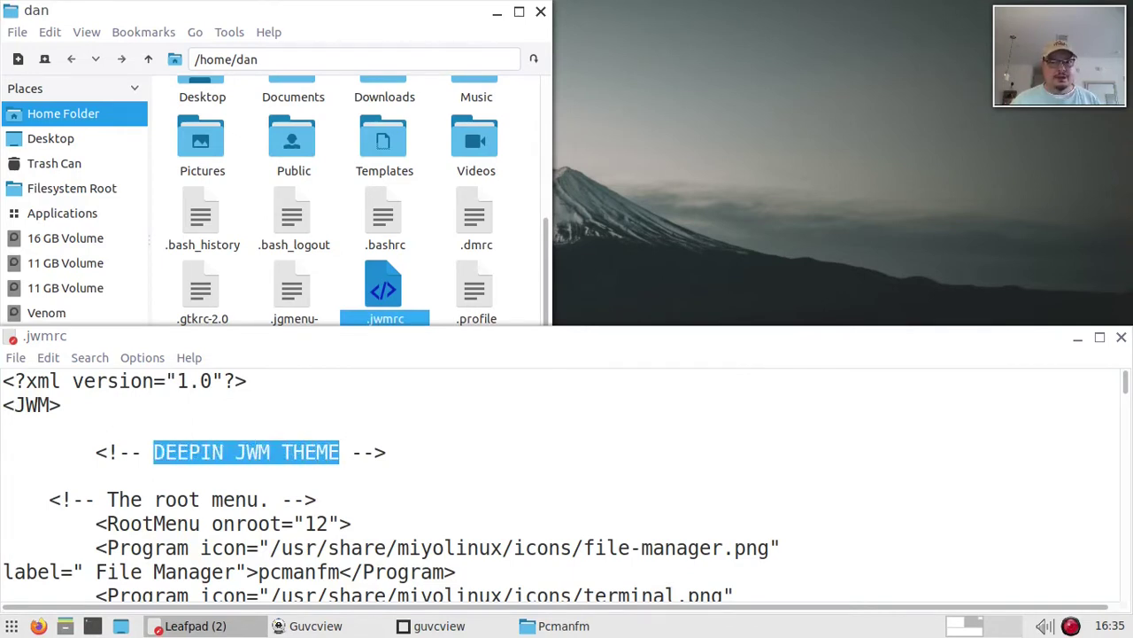
click(339, 203)
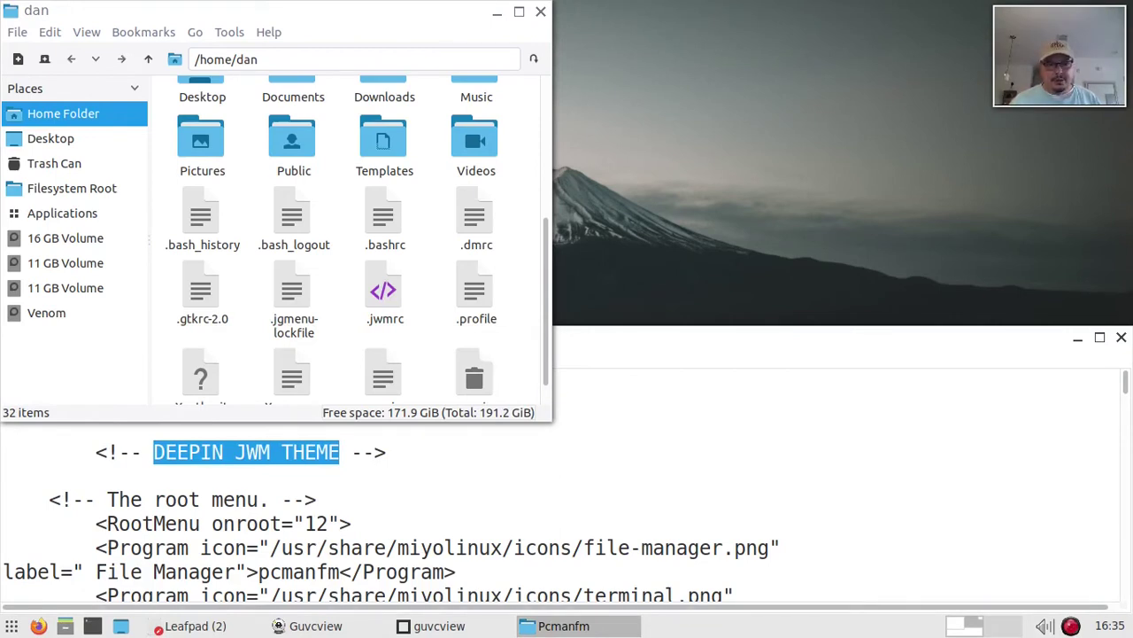
click(11, 626)
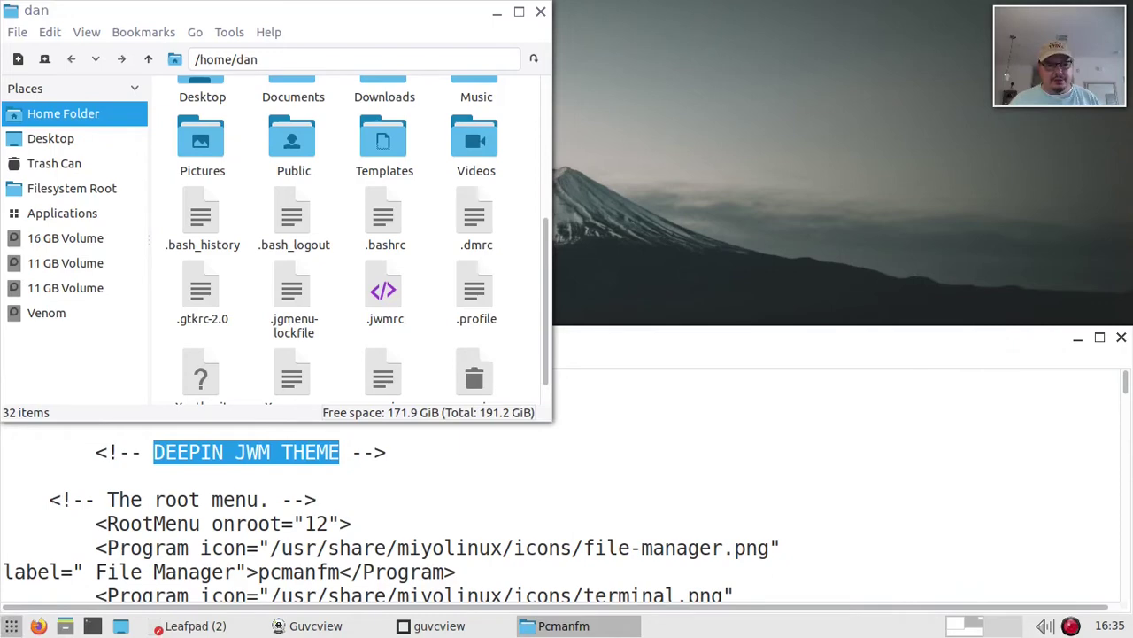
key(Down)
key(Right)
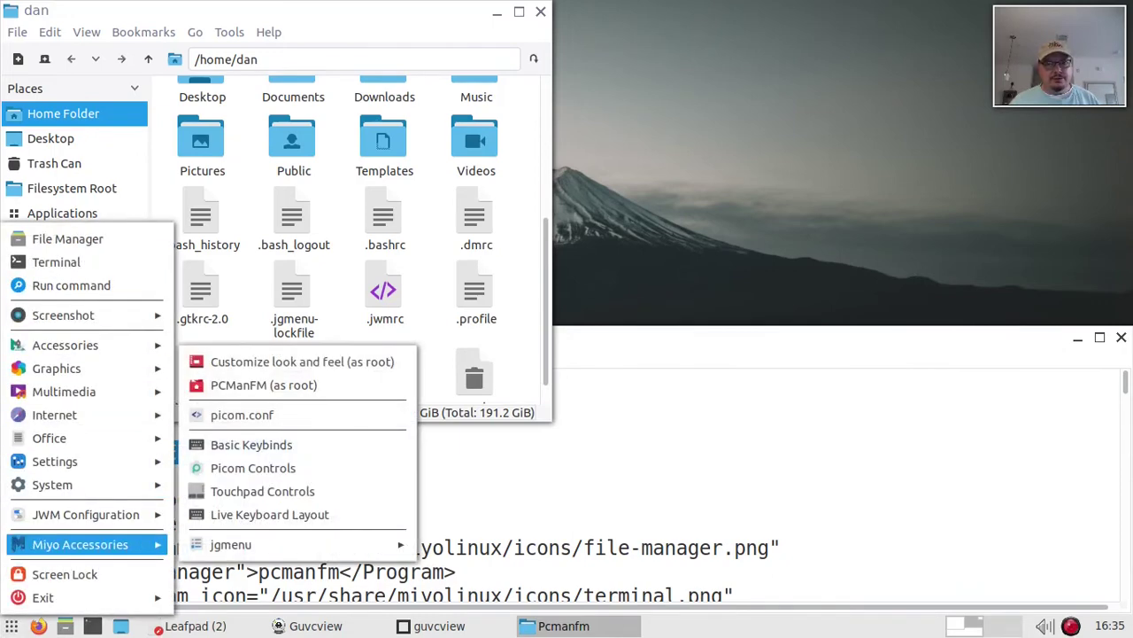
key(Escape)
click(640, 83)
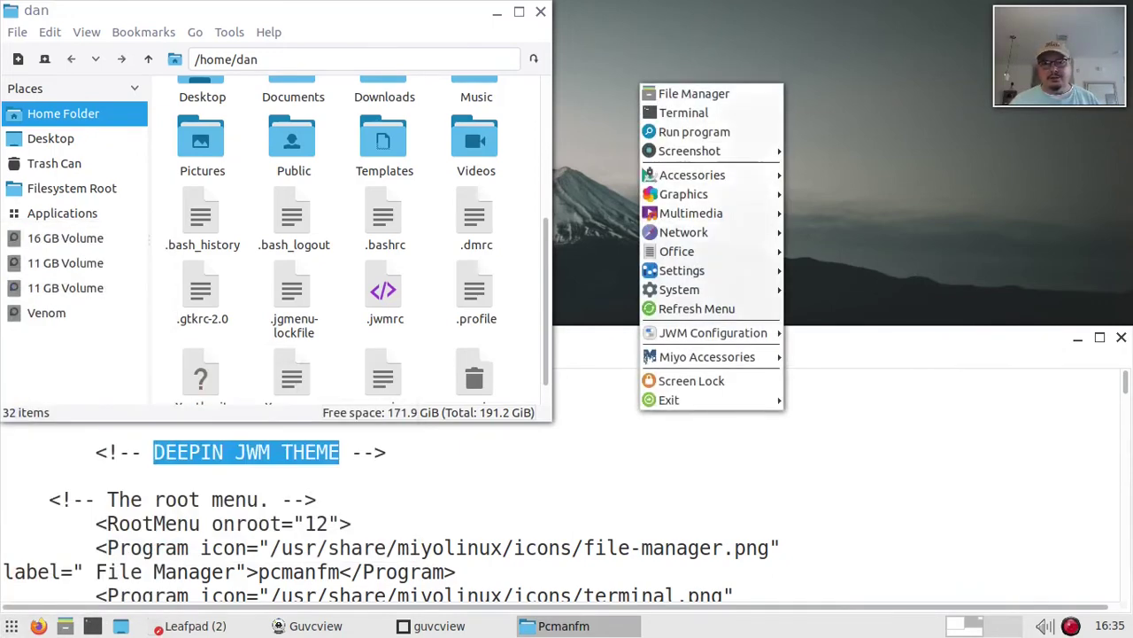
key(Escape)
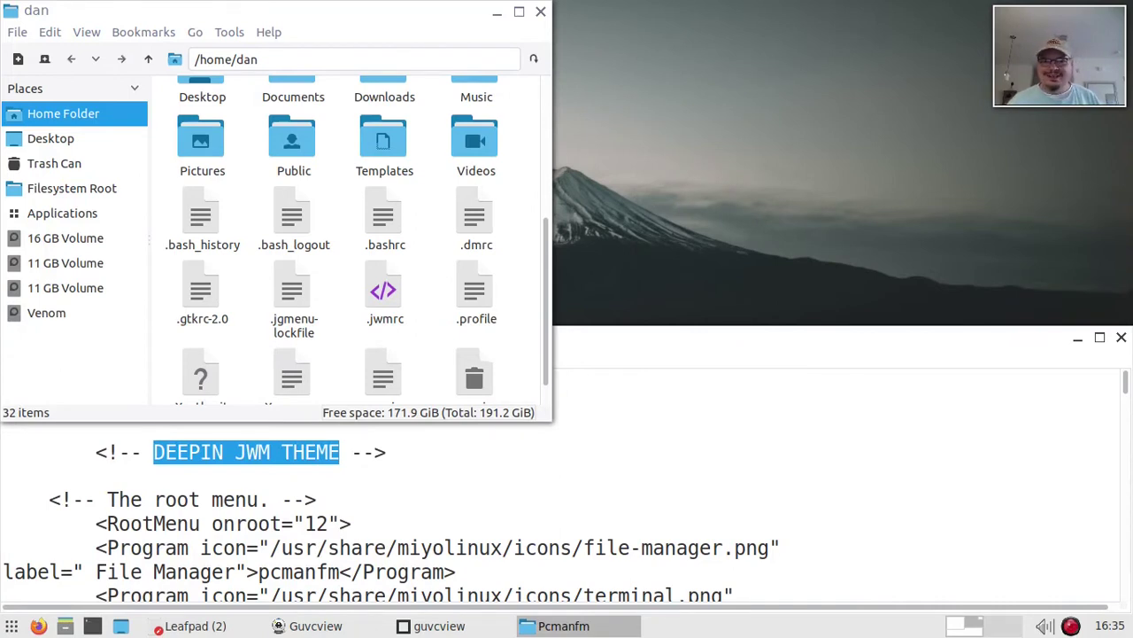
Step: Go from the home folder to the JWM themes folder at .config/jwm/themes
scroll(350, 239, up, 4)
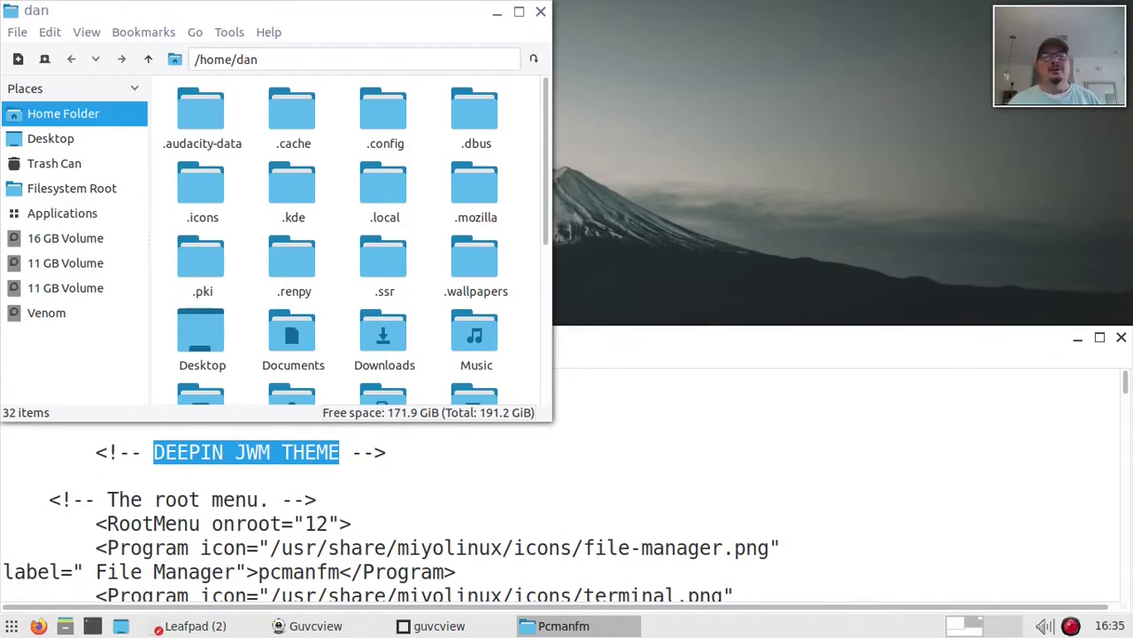
double_click(384, 111)
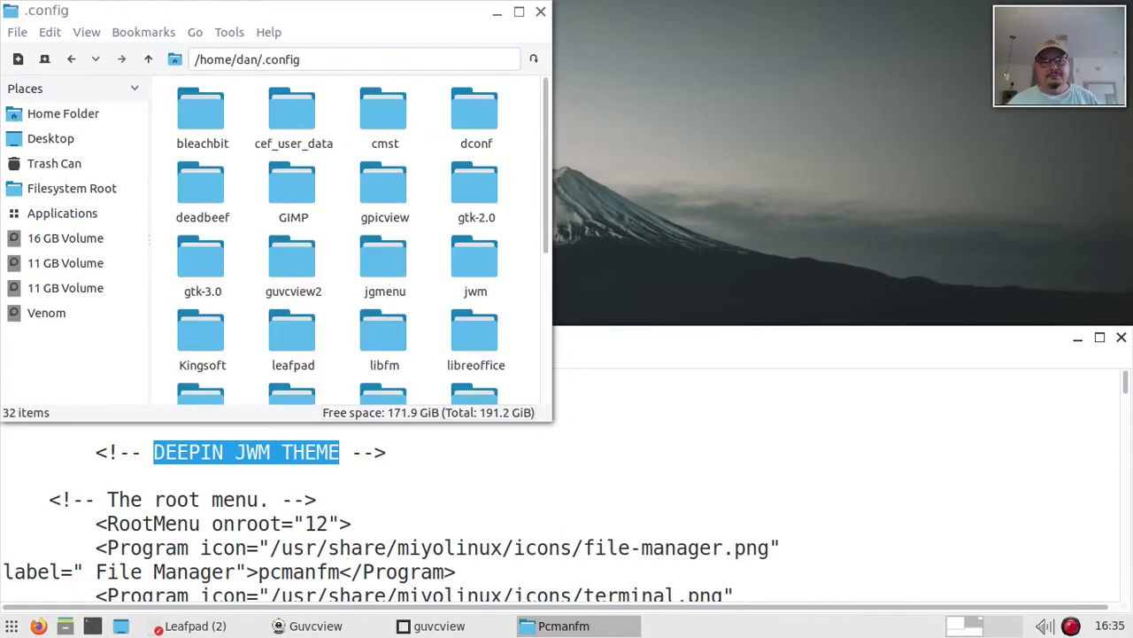
double_click(475, 259)
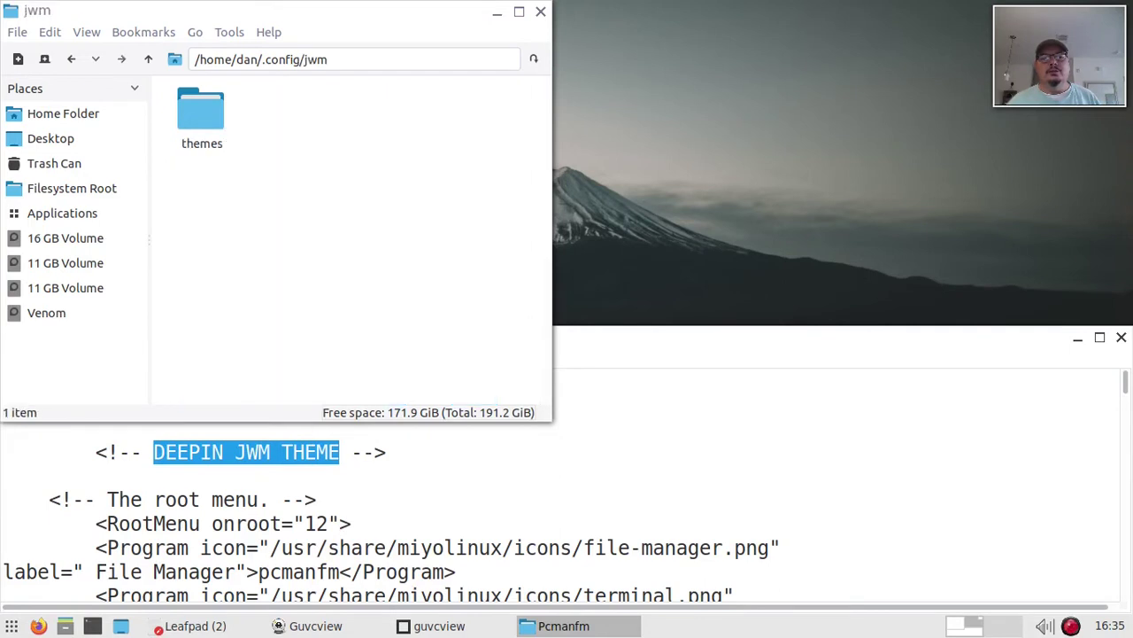
double_click(201, 115)
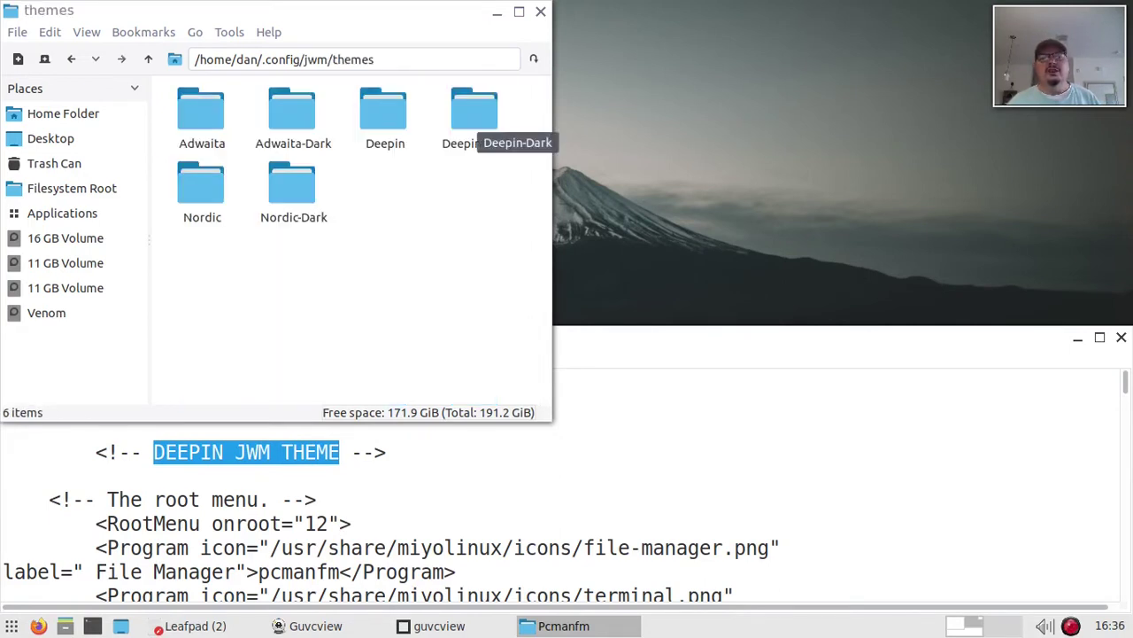
Step: Open the .jwmrc file from the Deepin-Dark theme folder in the text editor
double_click(474, 113)
right_click(202, 108)
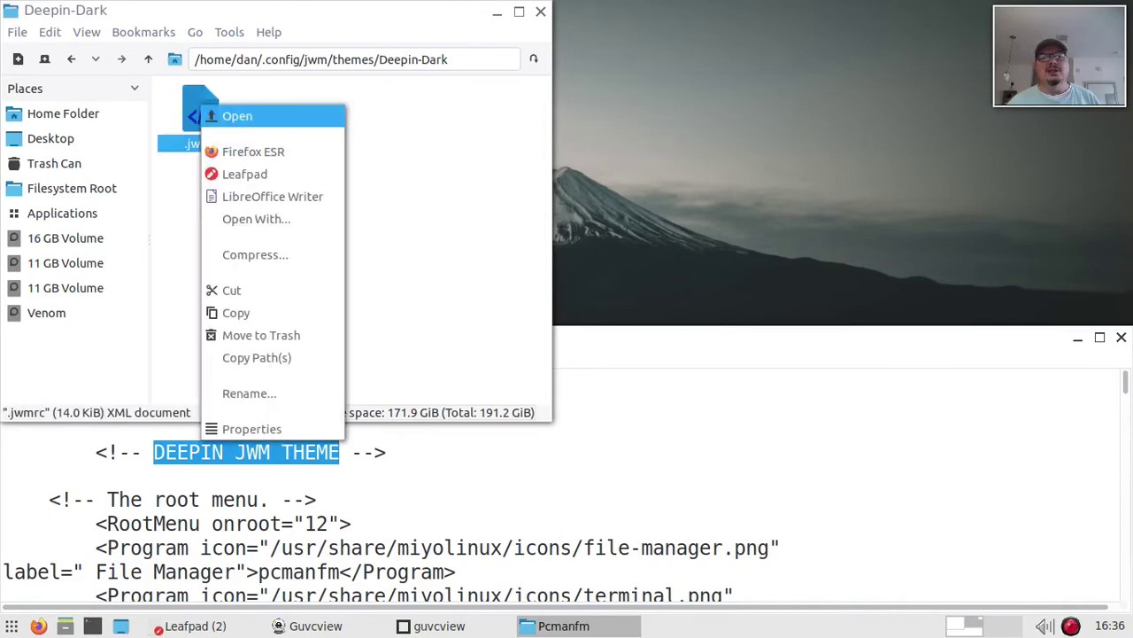
key(Return)
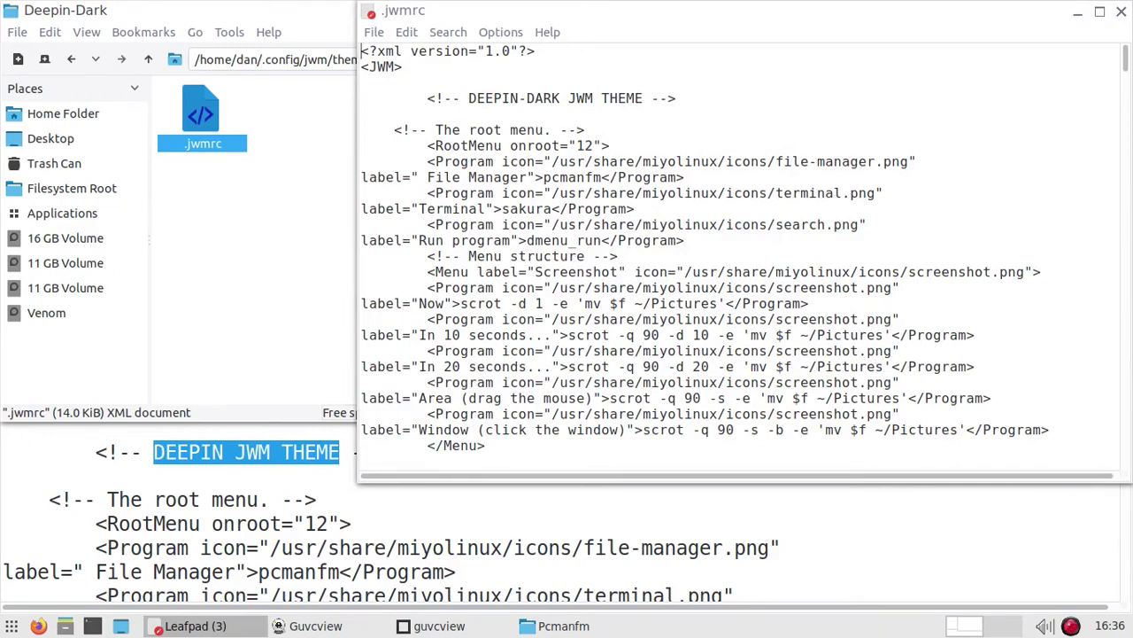
Step: Close the Deepin-Dark folder window and resize its .jwmrc editor window to fill the area above the other .jwmrc window
click(255, 222)
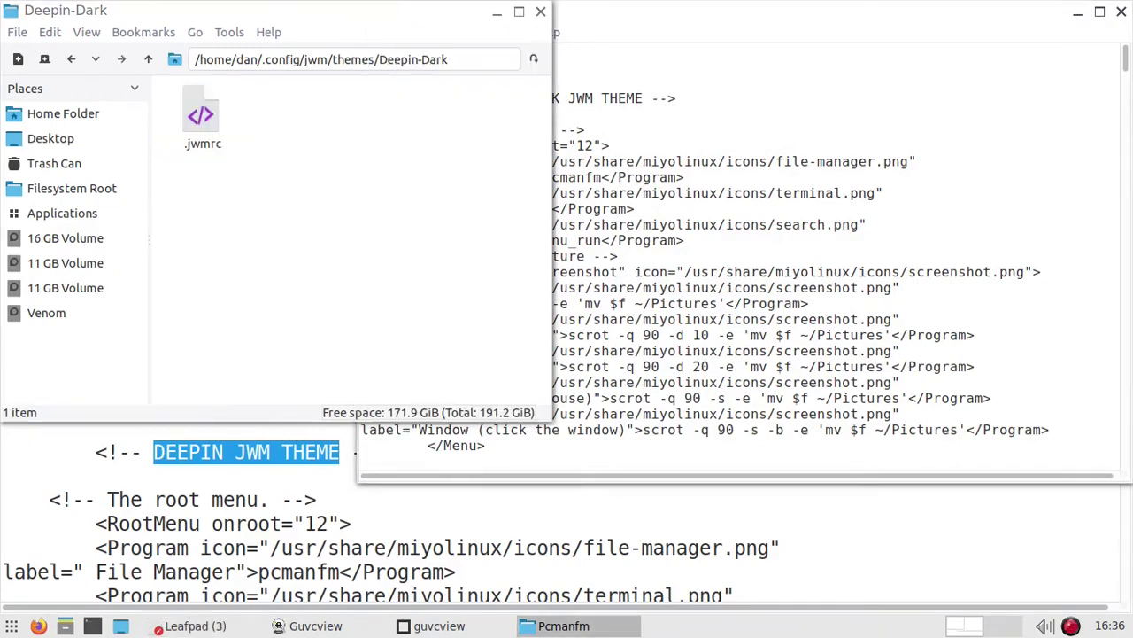
key(alt+F4)
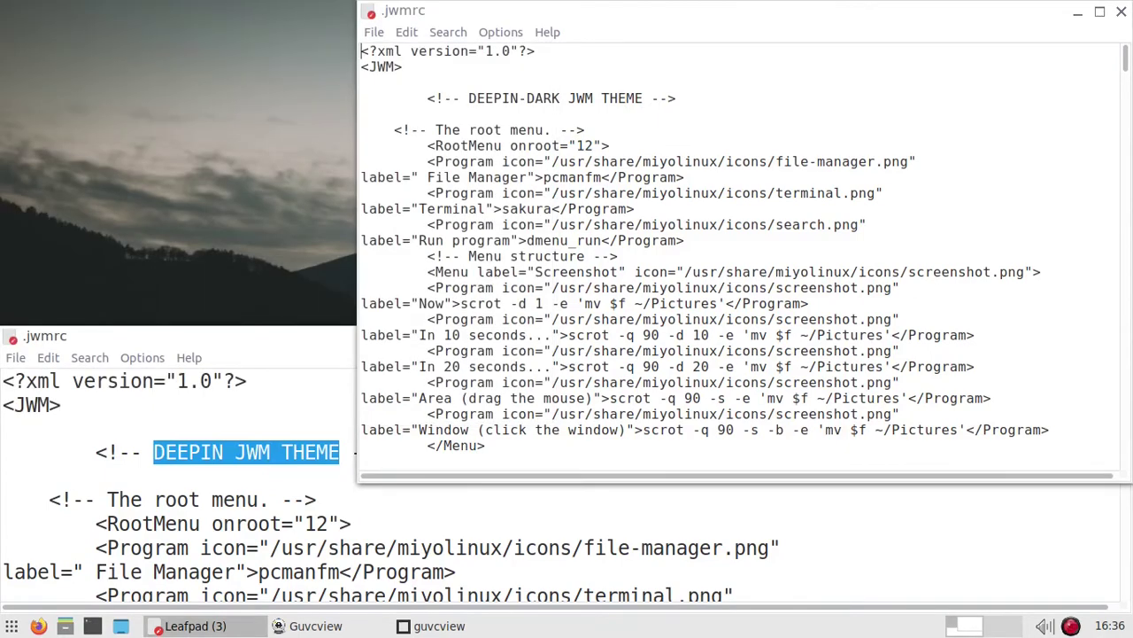
drag(359, 483, 0, 328)
Step: Set the font size of the Deepin-Dark .jwmrc editor window to 18, keeping Monospace Regular
click(141, 32)
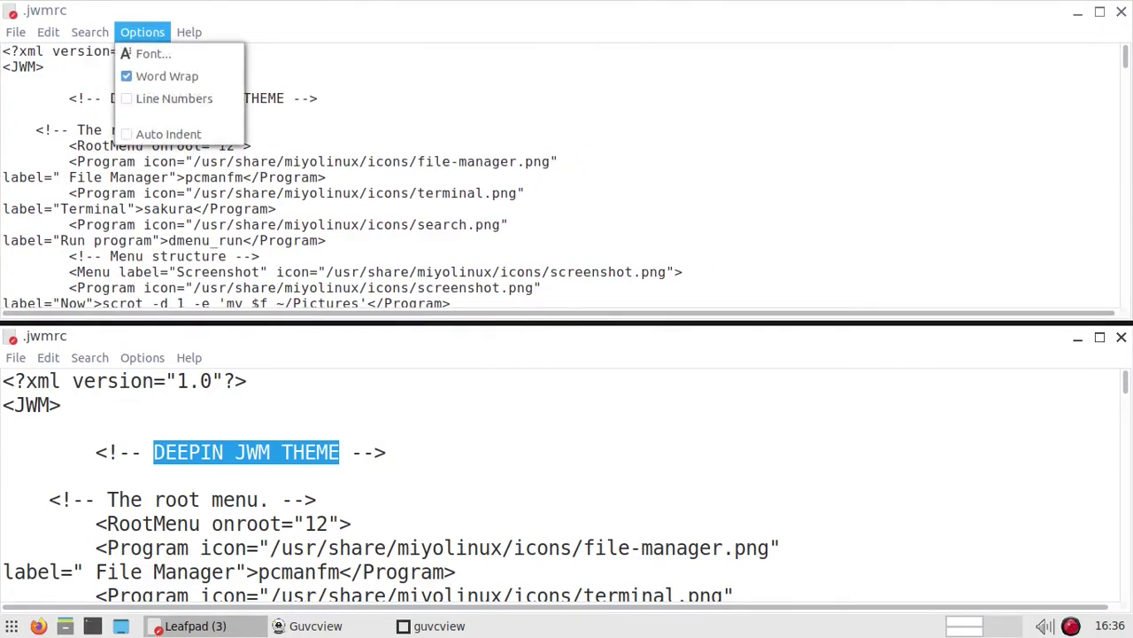
key(Down)
key(Return)
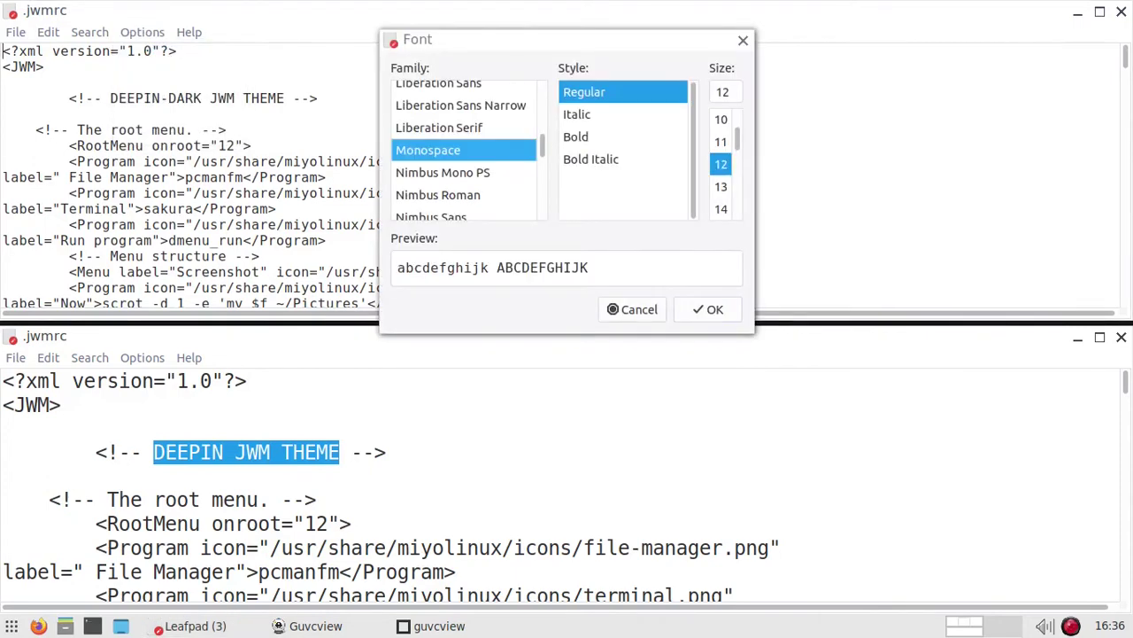
scroll(720, 165, down, 2)
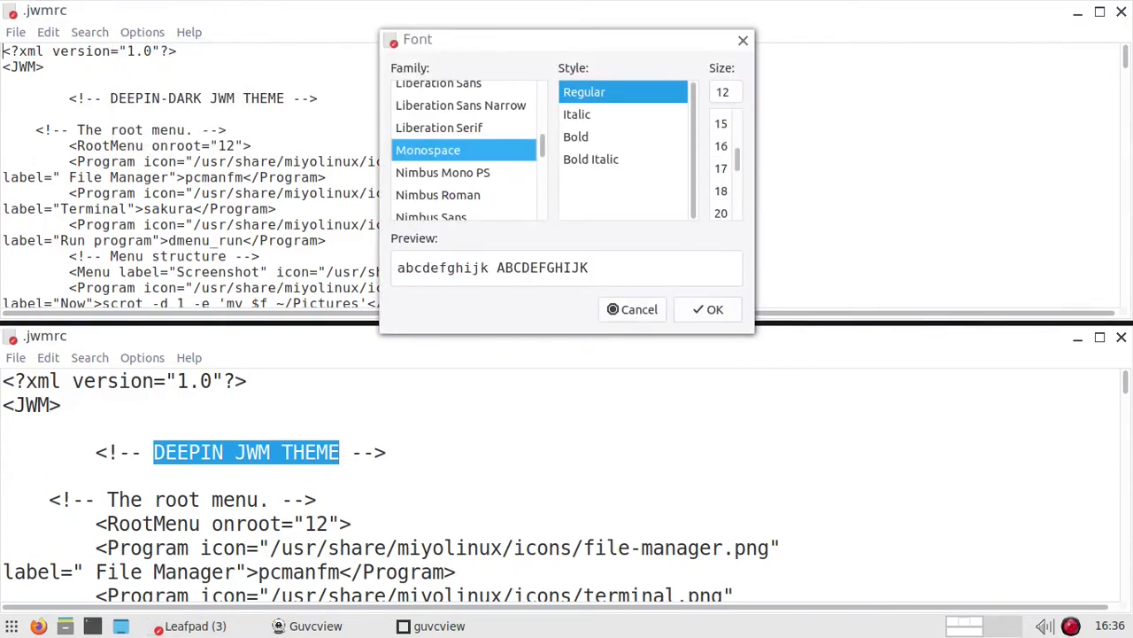
click(720, 190)
click(707, 309)
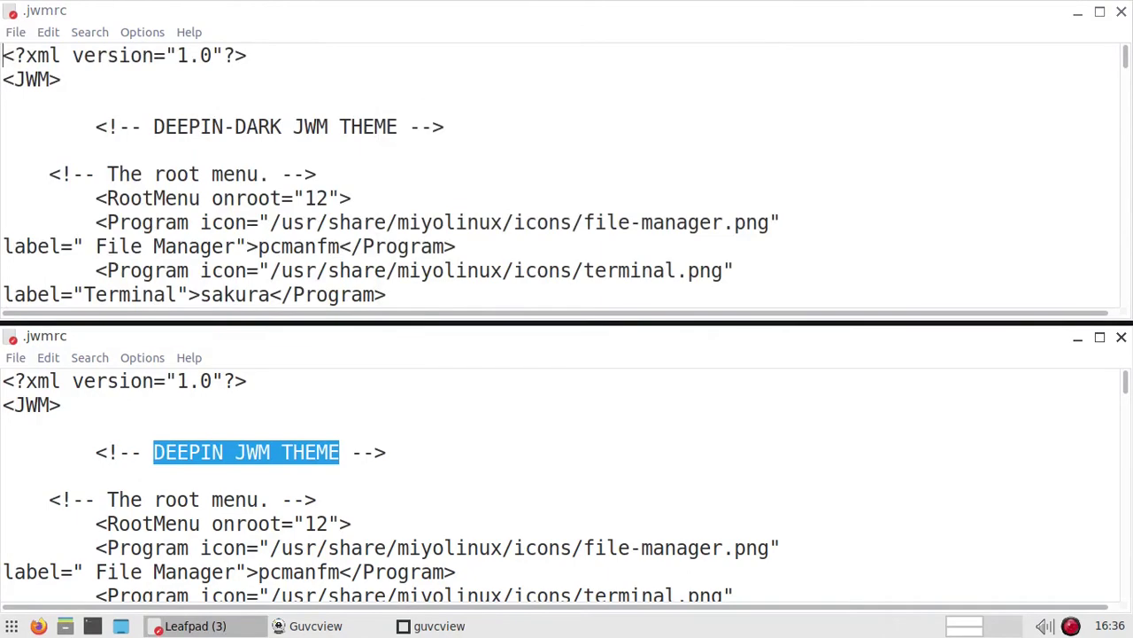
Step: Find the Visual Styles section below the tray definition in the Deepin-Dark .jwmrc and highlight its heading text
scroll(562, 176, down, 11)
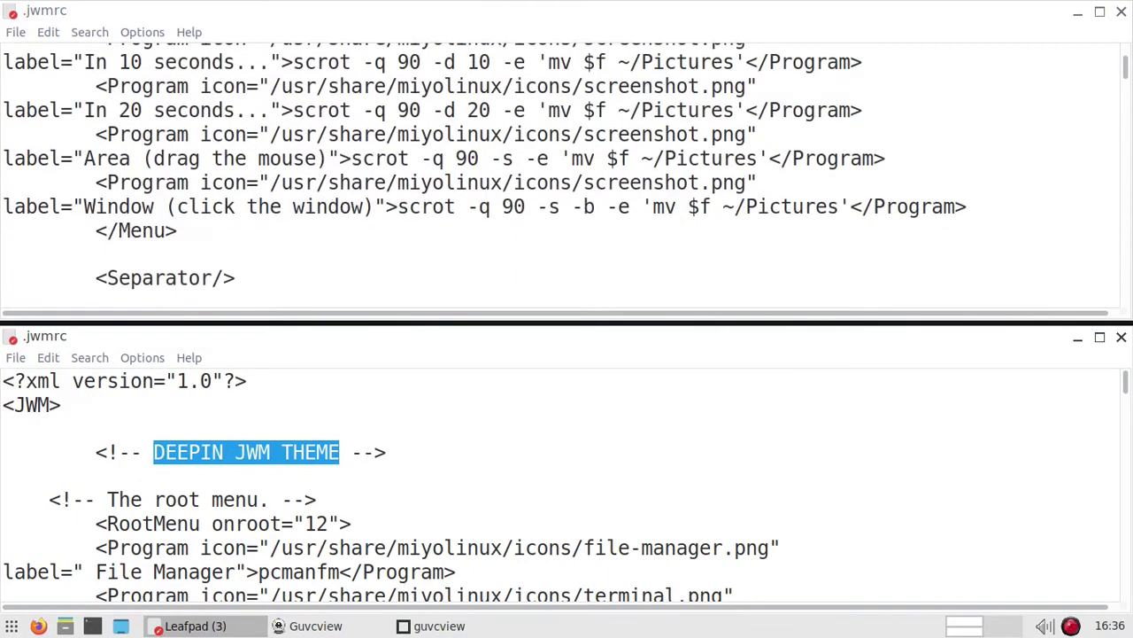
scroll(566, 177, down, 10)
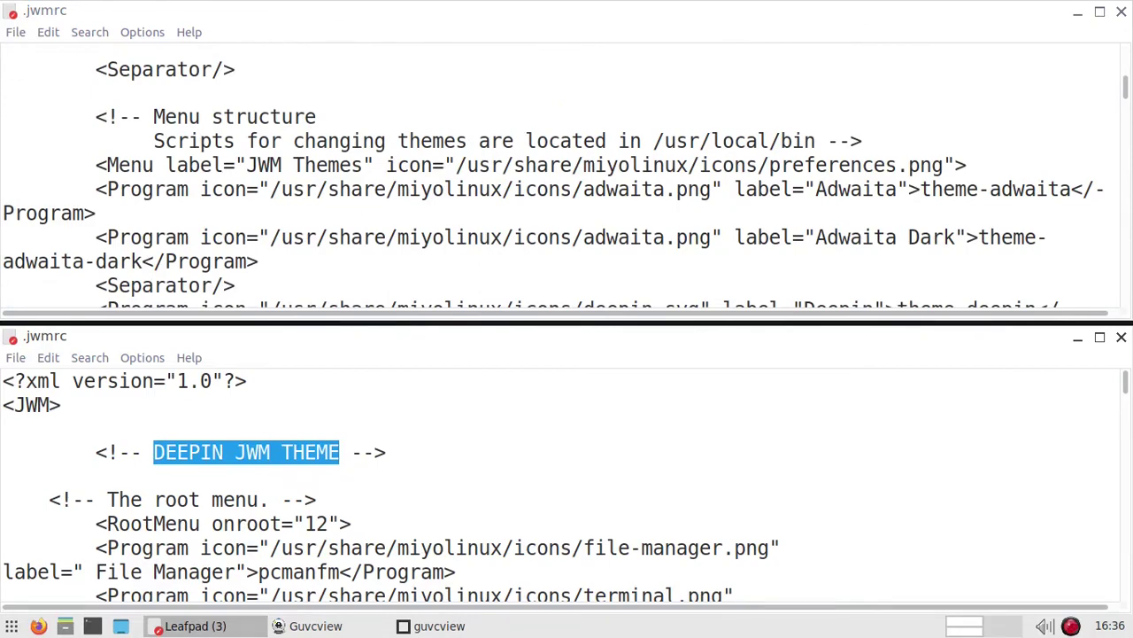
scroll(567, 177, down, 10)
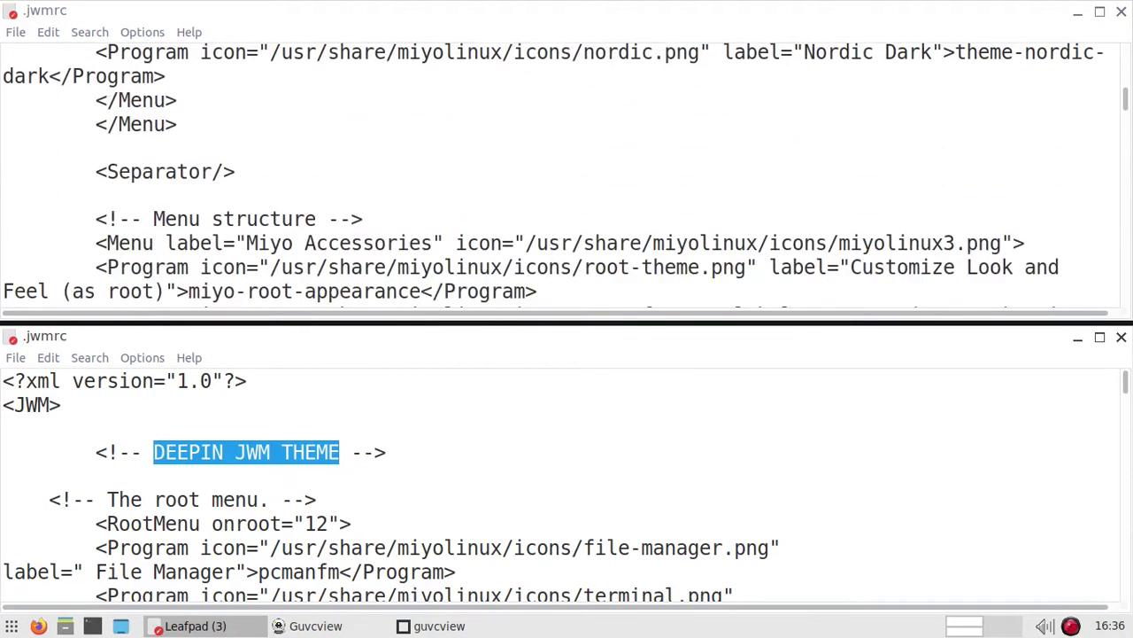
scroll(567, 177, down, 10)
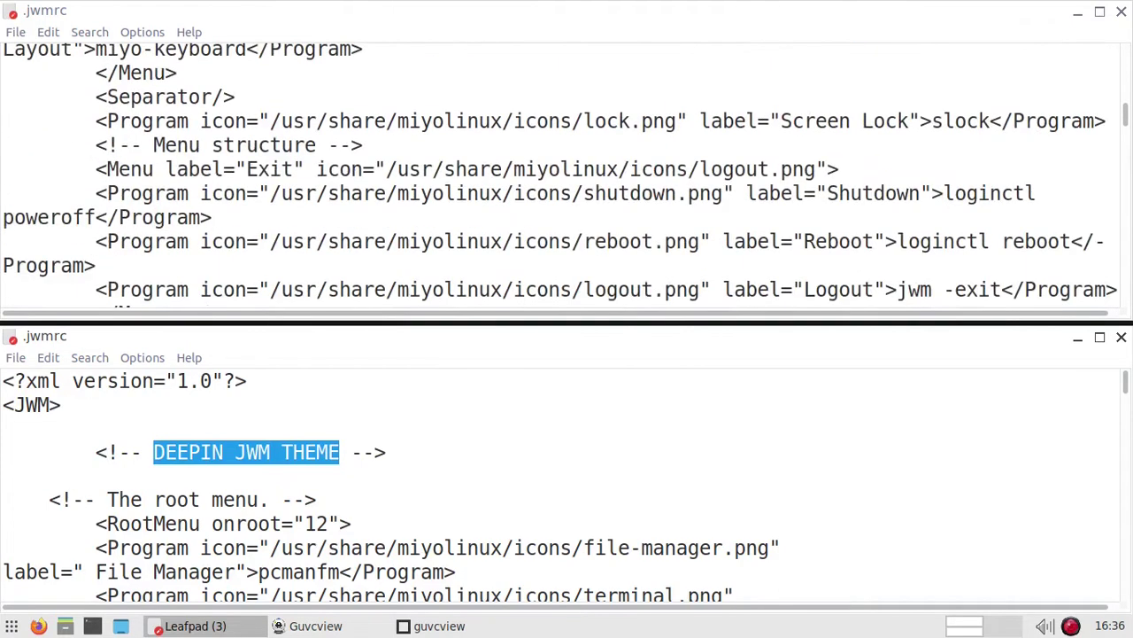
scroll(567, 177, down, 10)
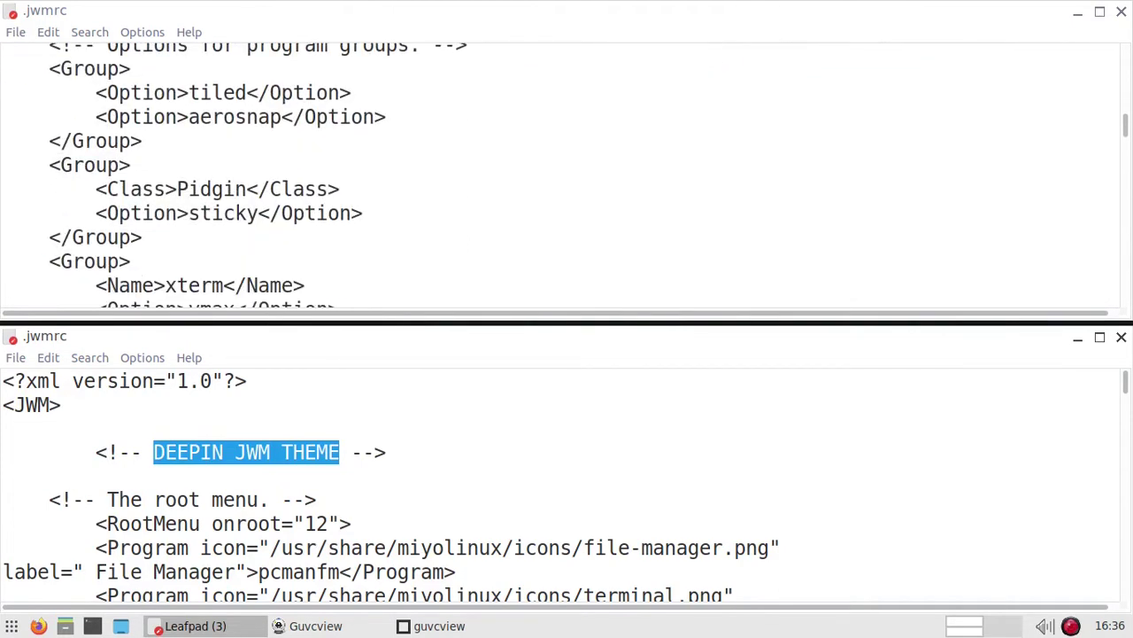
scroll(566, 177, down, 10)
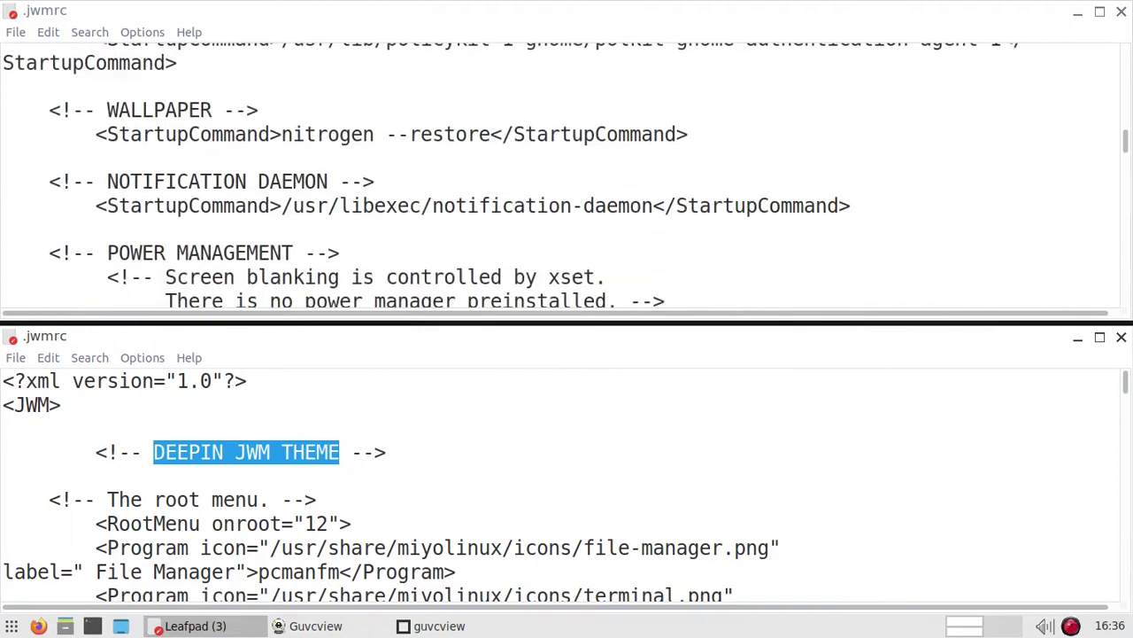
scroll(567, 177, down, 3)
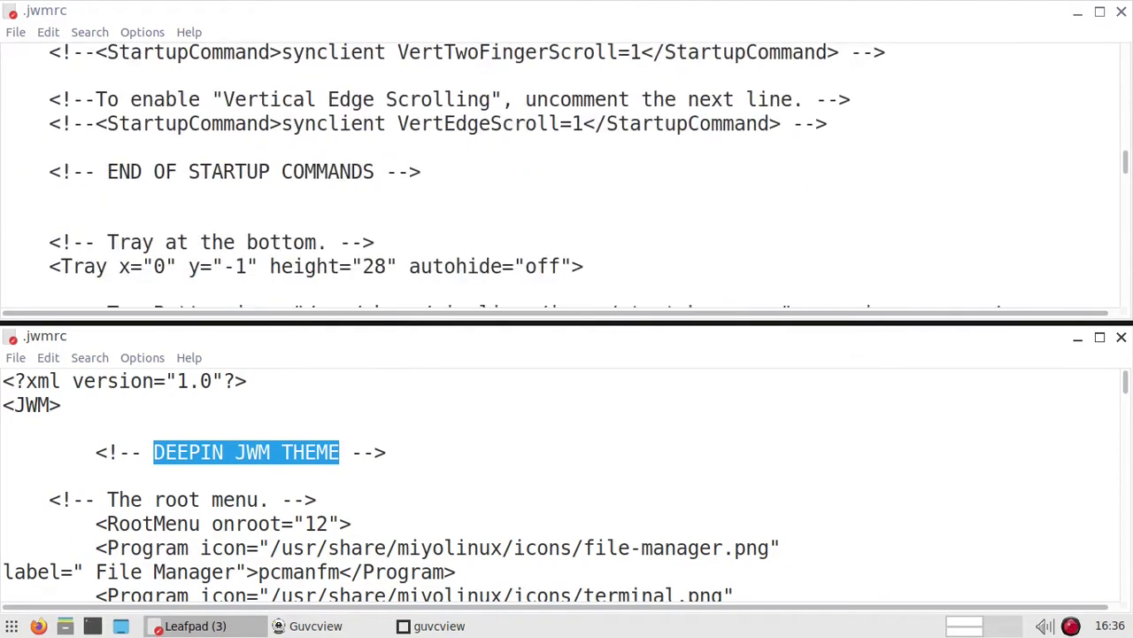
scroll(566, 177, down, 6)
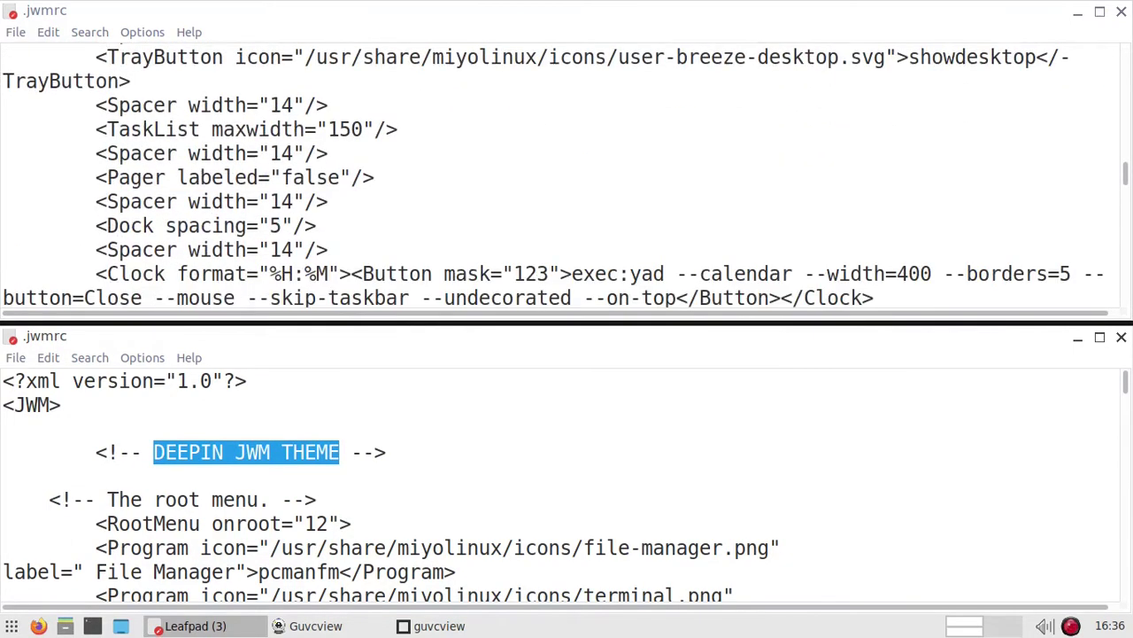
scroll(567, 177, down, 4)
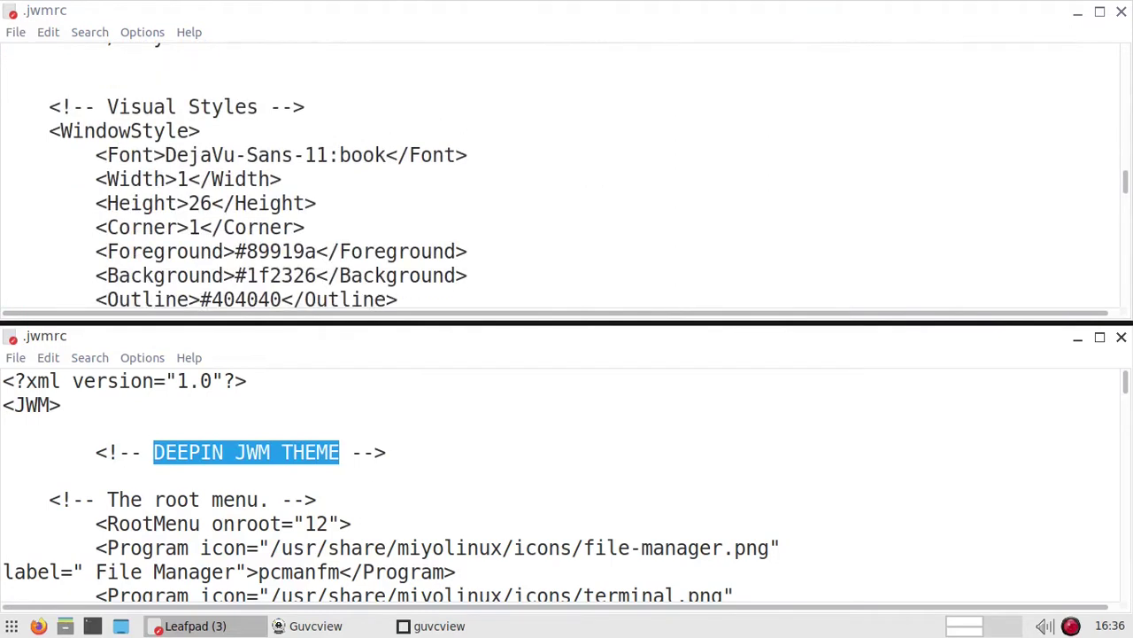
drag(258, 106, 107, 106)
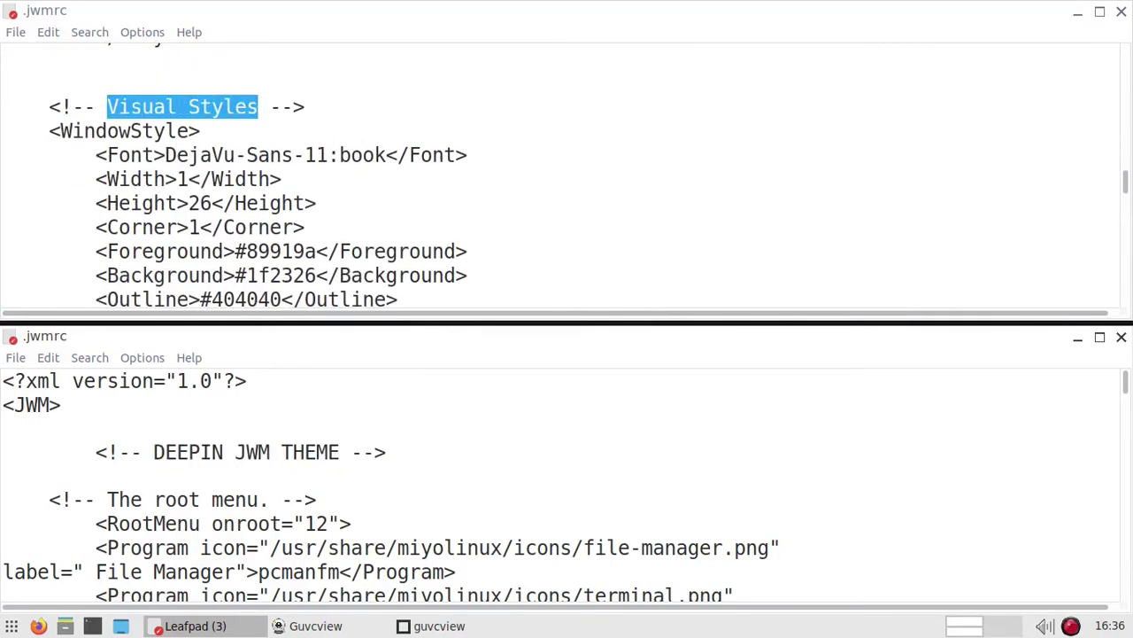
click(258, 106)
drag(177, 106, 107, 107)
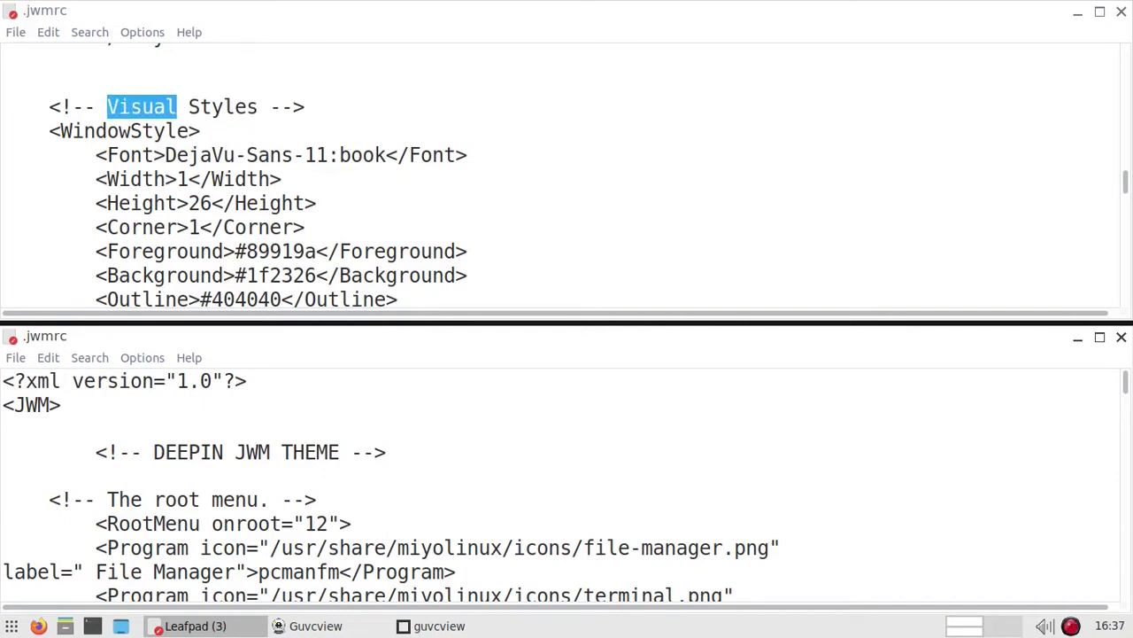
click(258, 106)
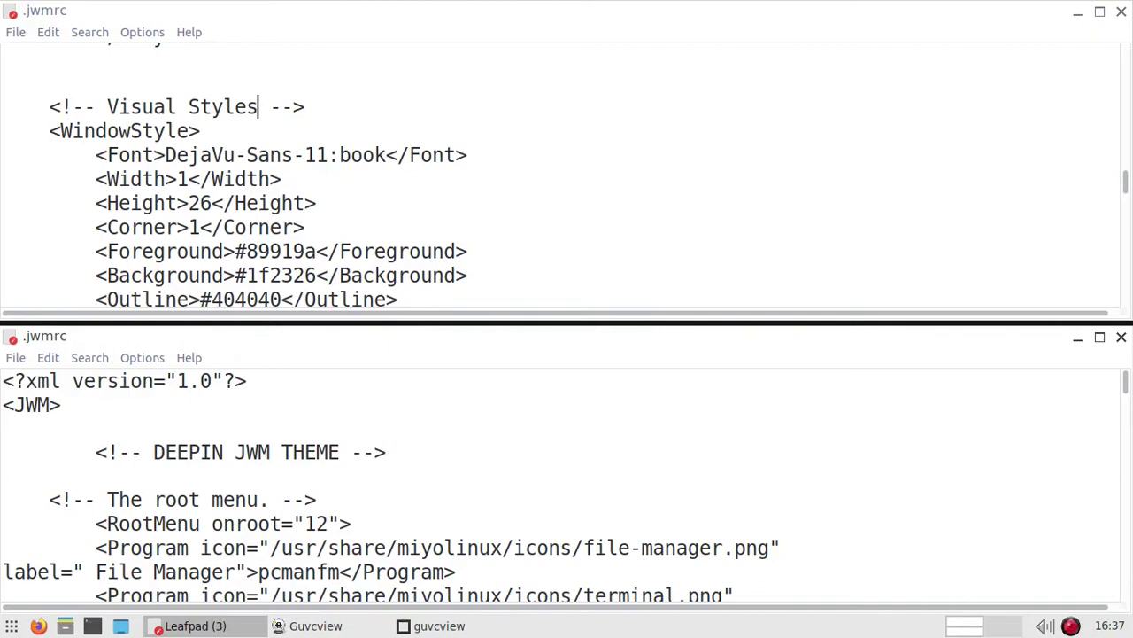
Step: Examine the font and color settings of the WindowStyle, TrayStyle, PagerStyle, MenuStyle and PopupStyle blocks, and view the tray clock's popup
scroll(566, 177, down, 1)
scroll(566, 177, down, 2)
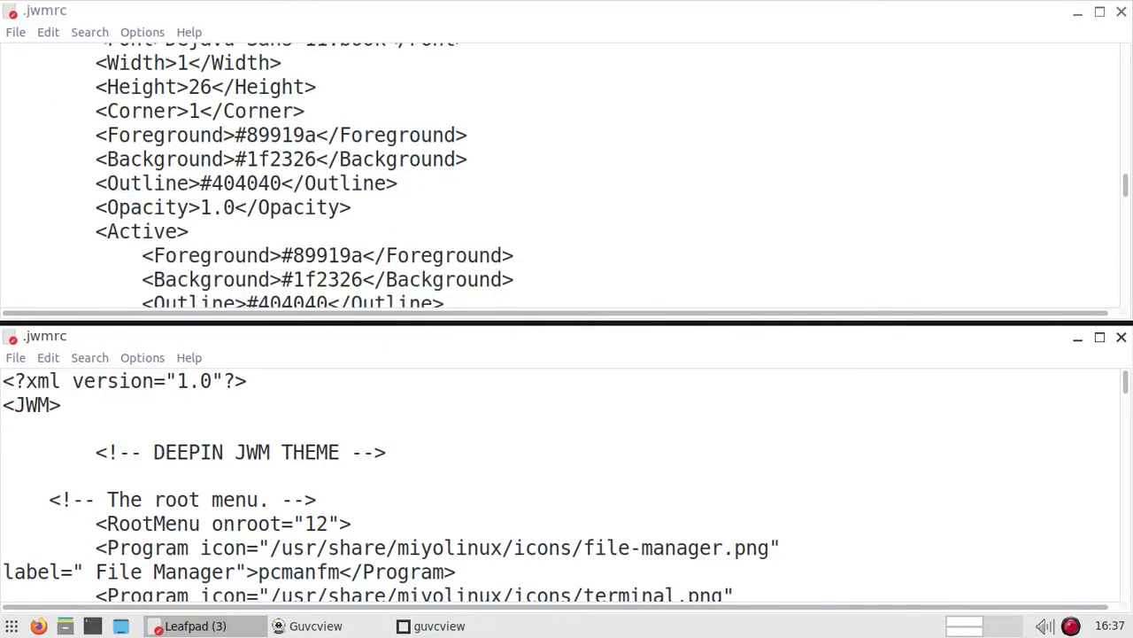
scroll(567, 177, down, 8)
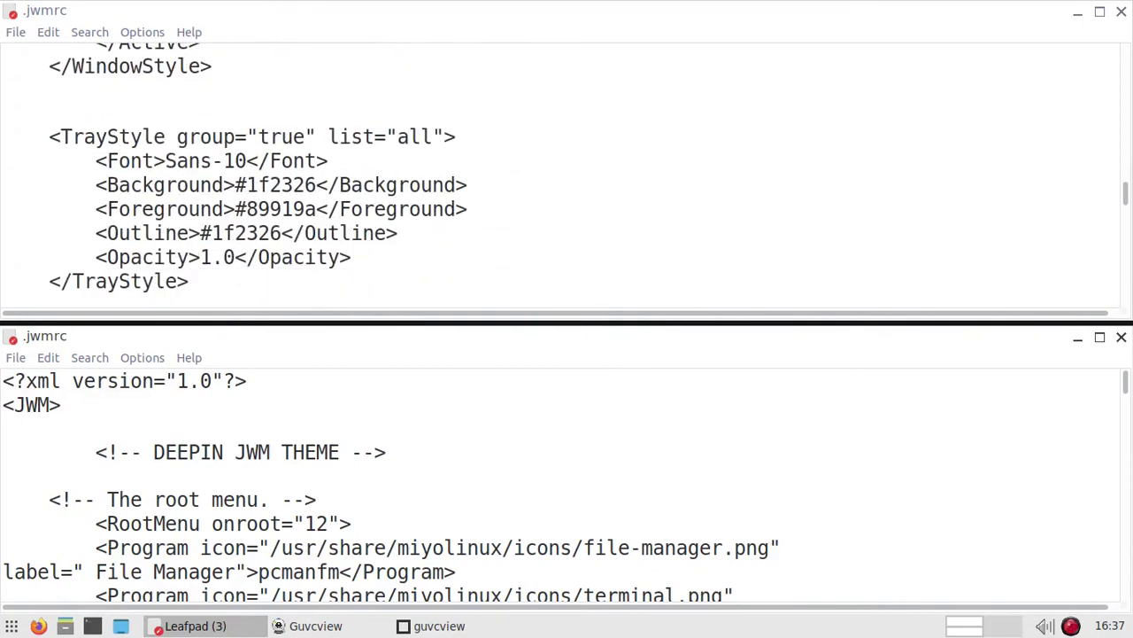
scroll(567, 177, down, 1)
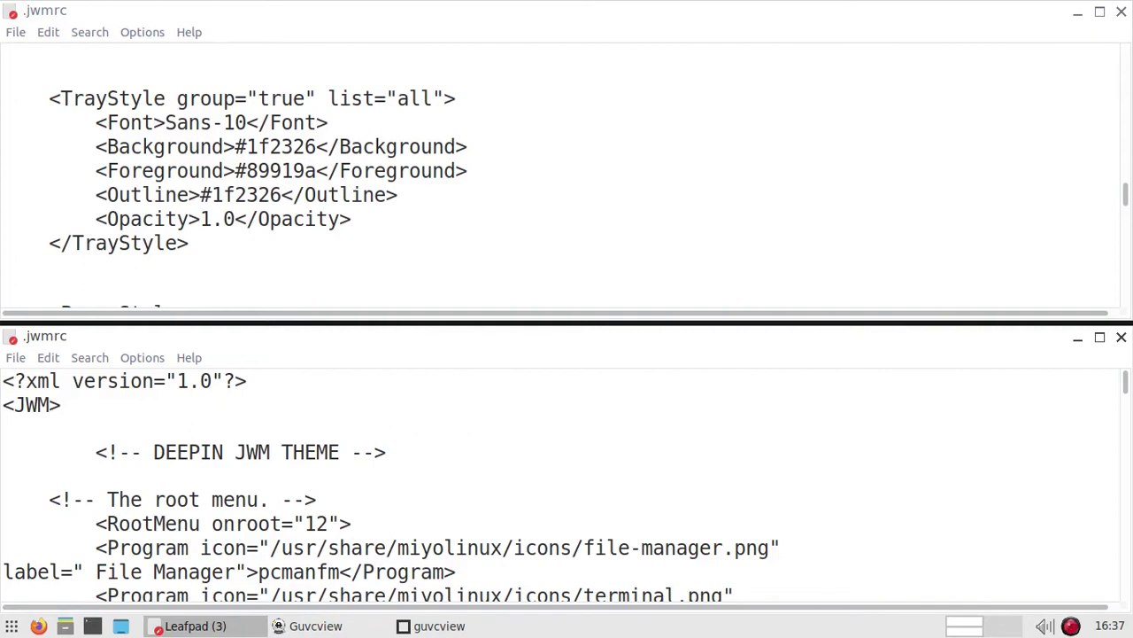
scroll(566, 177, down, 3)
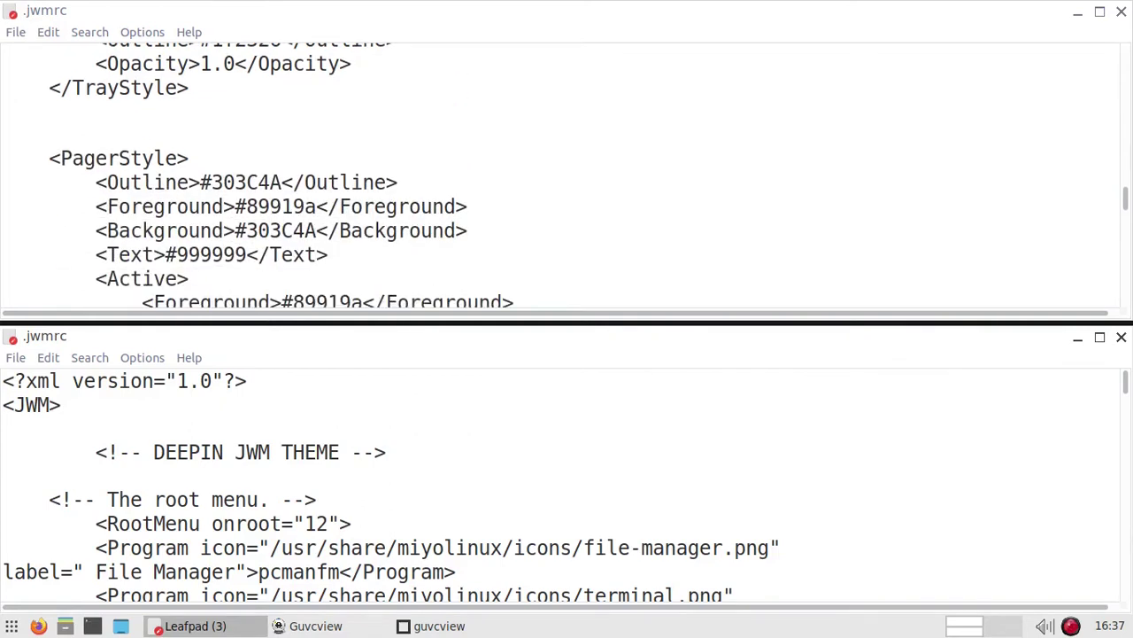
scroll(566, 177, down, 4)
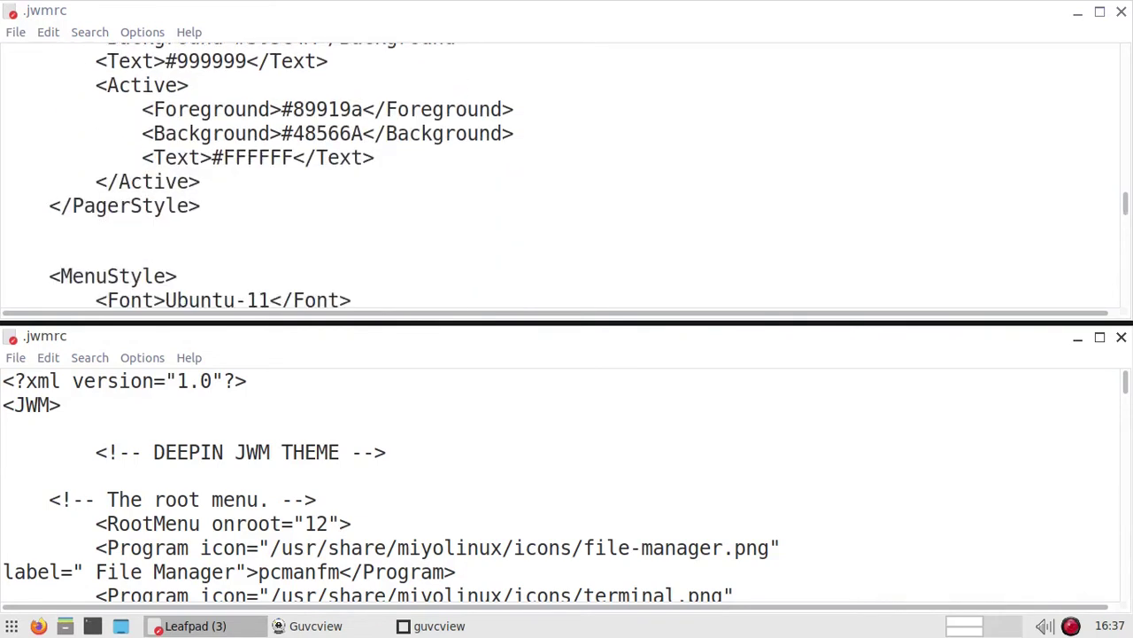
scroll(567, 177, down, 1)
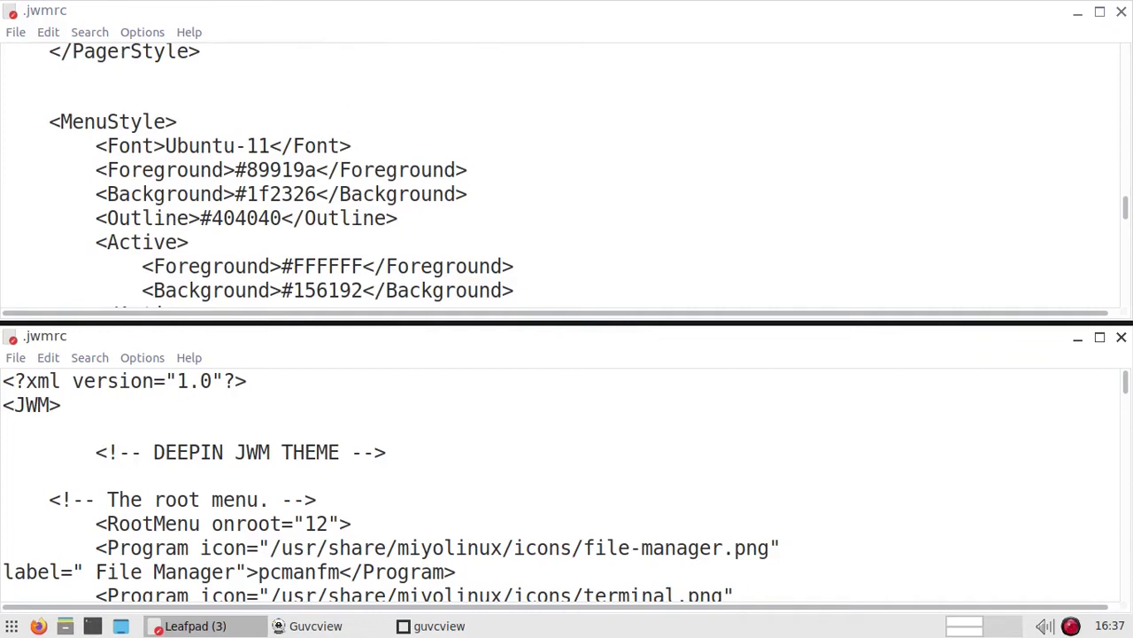
scroll(567, 177, down, 1)
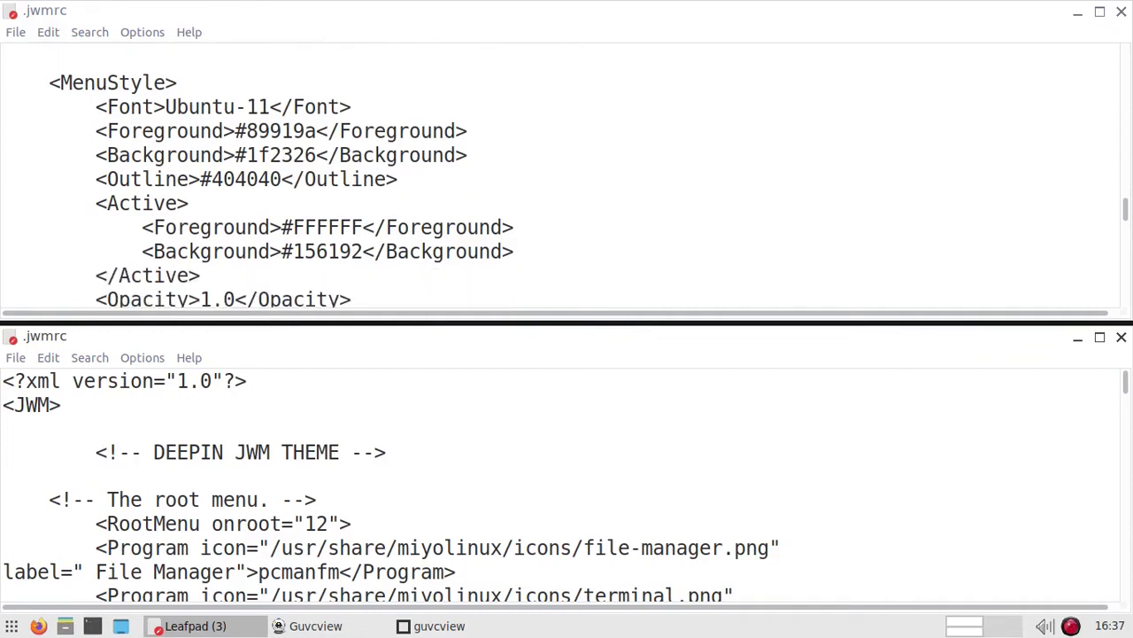
scroll(566, 177, down, 4)
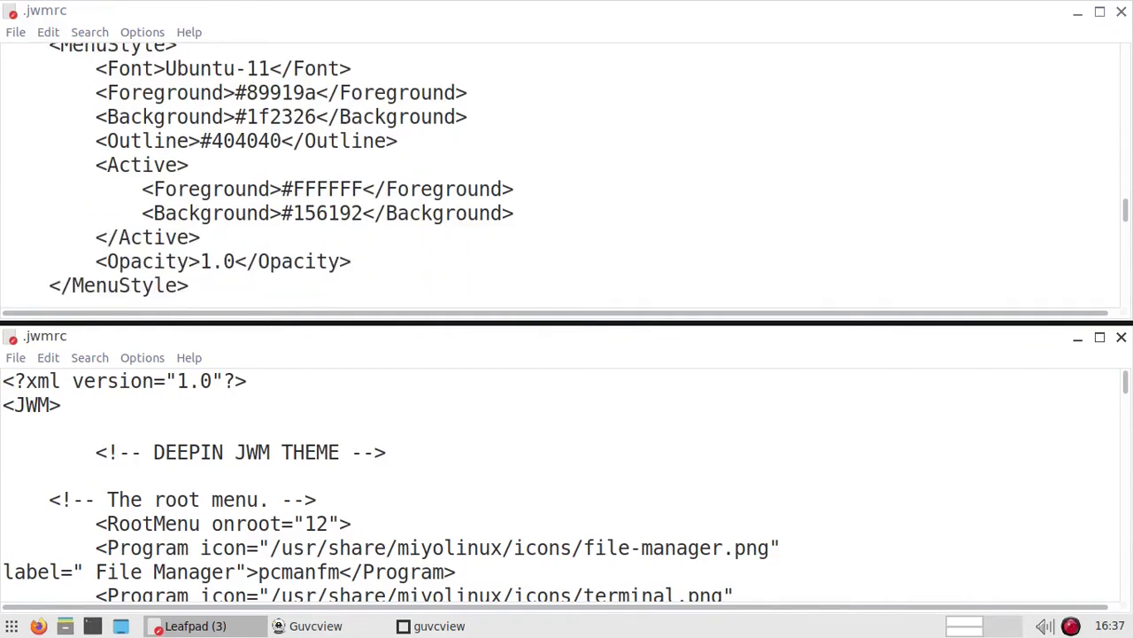
scroll(567, 177, down, 1)
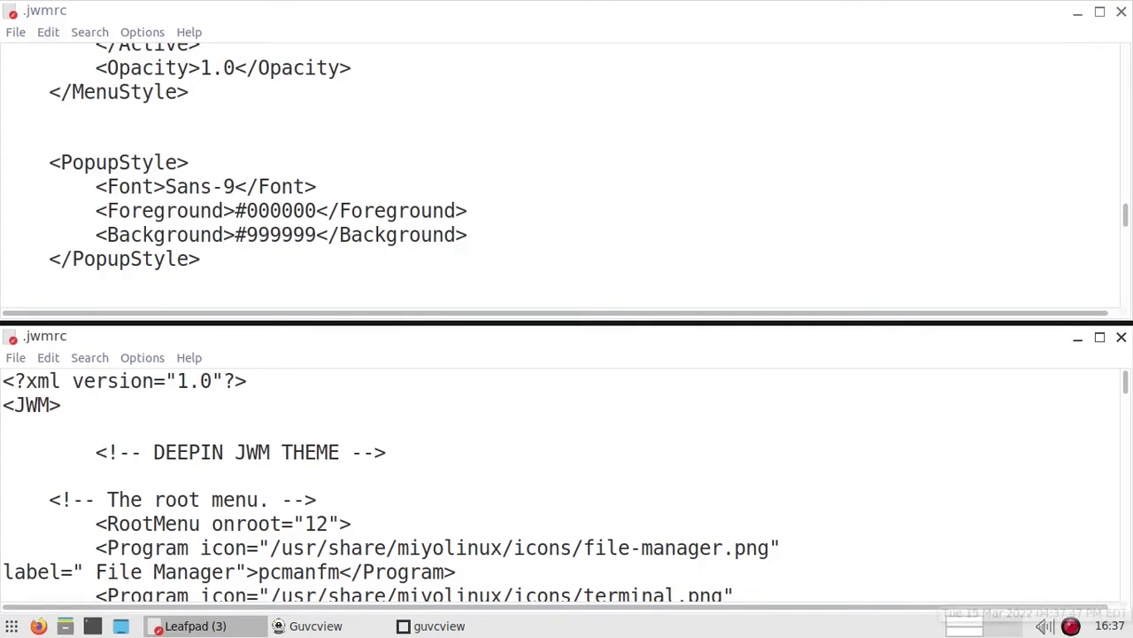
mouse_move(1110, 626)
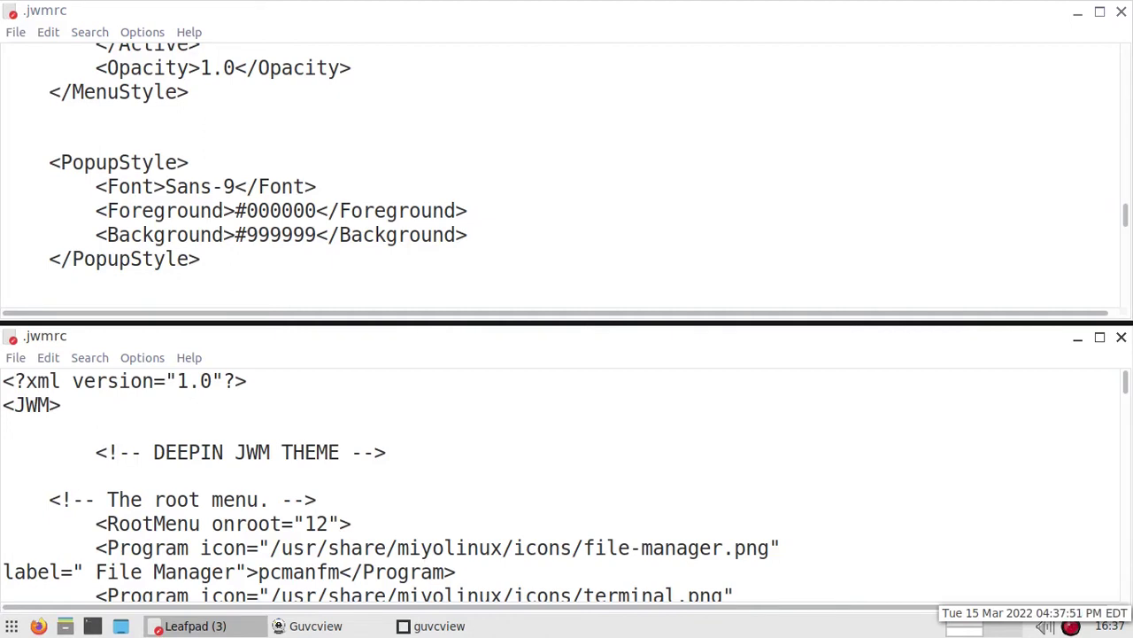
scroll(567, 177, down, 3)
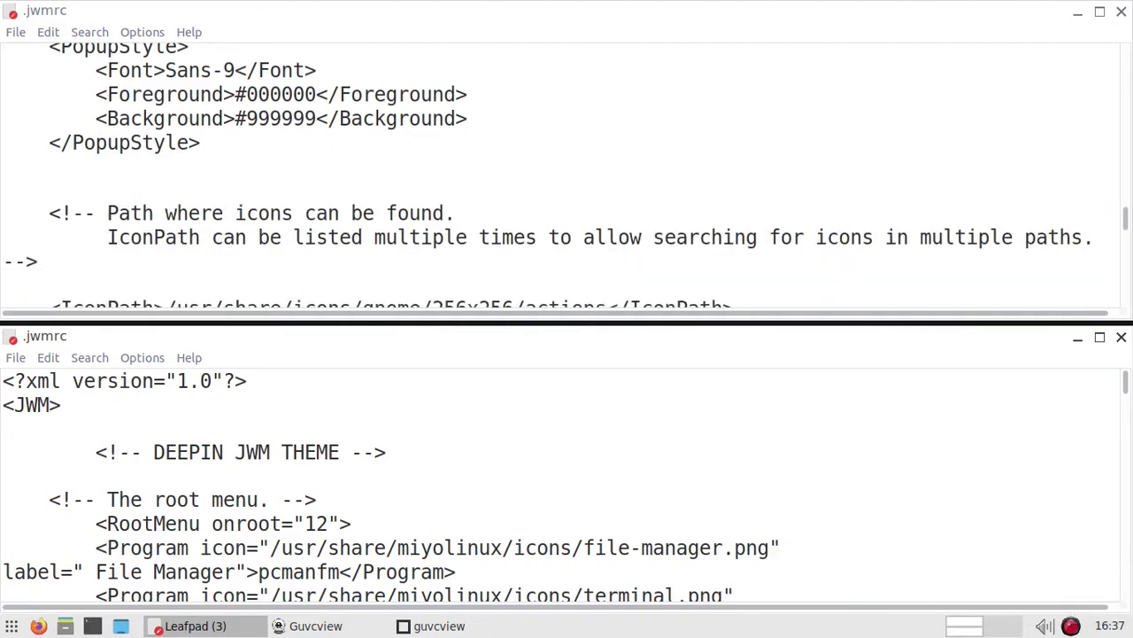
Step: Return to the PagerStyle block, go on up to the TrayStyle block and select the TrayStyle name in its opening tag
scroll(567, 177, up, 4)
scroll(567, 177, up, 5)
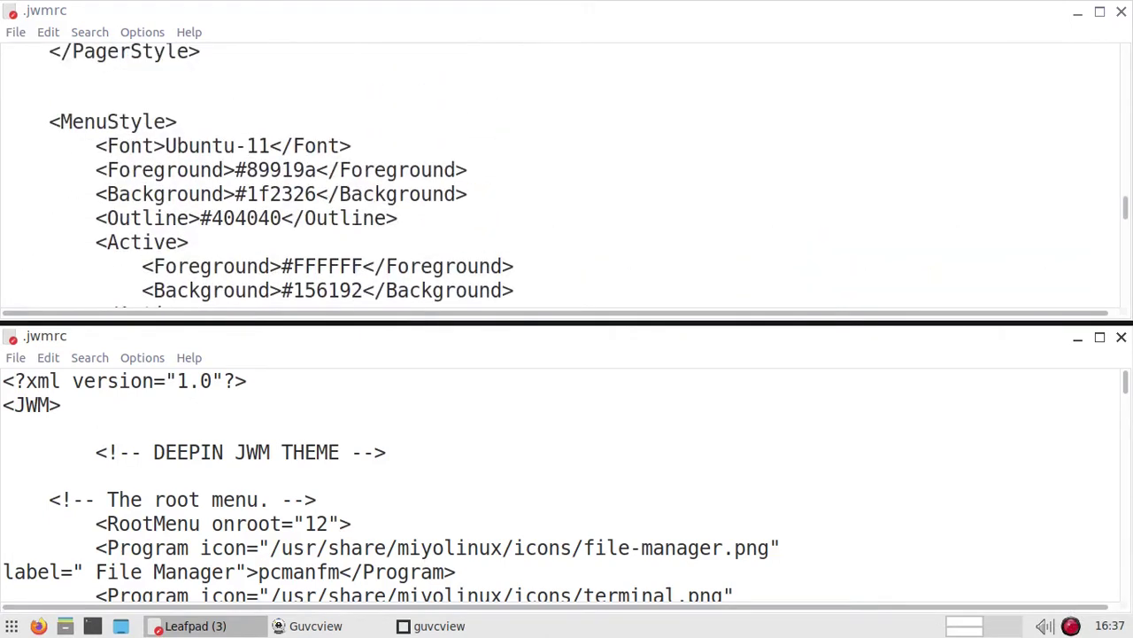
scroll(567, 177, up, 3)
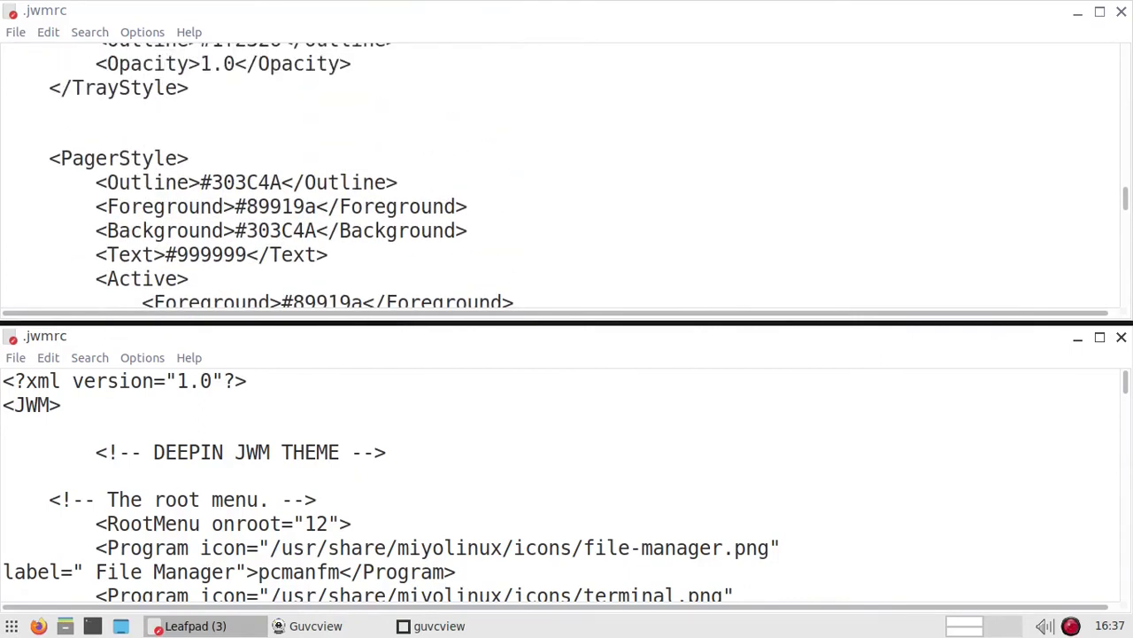
drag(189, 158, 37, 158)
click(37, 157)
scroll(188, 158, up, 3)
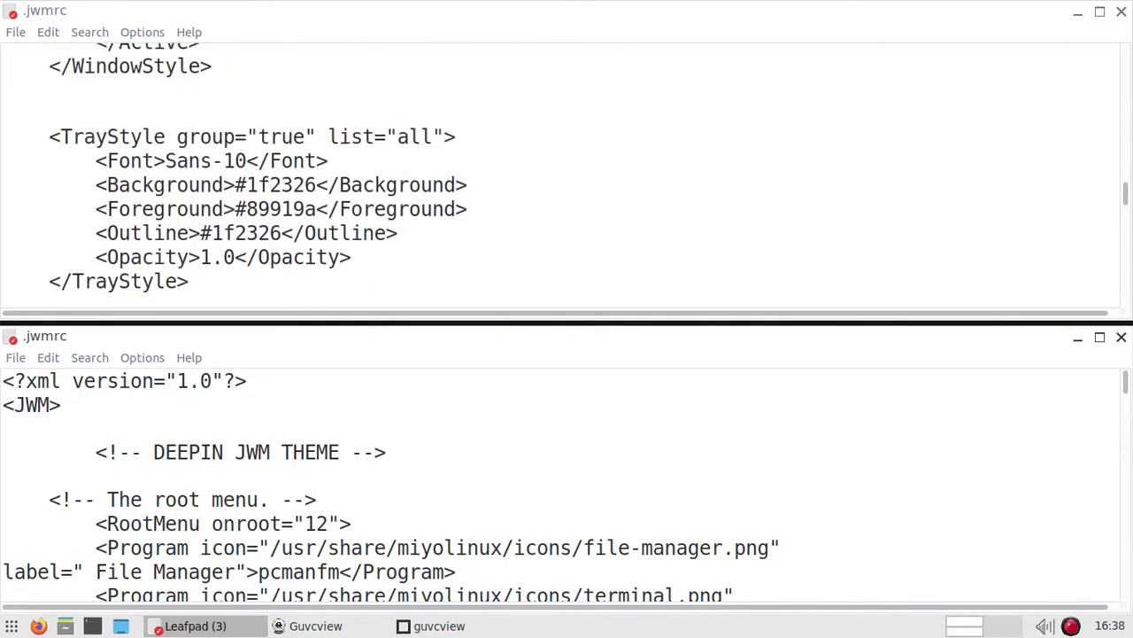
drag(165, 137, 61, 137)
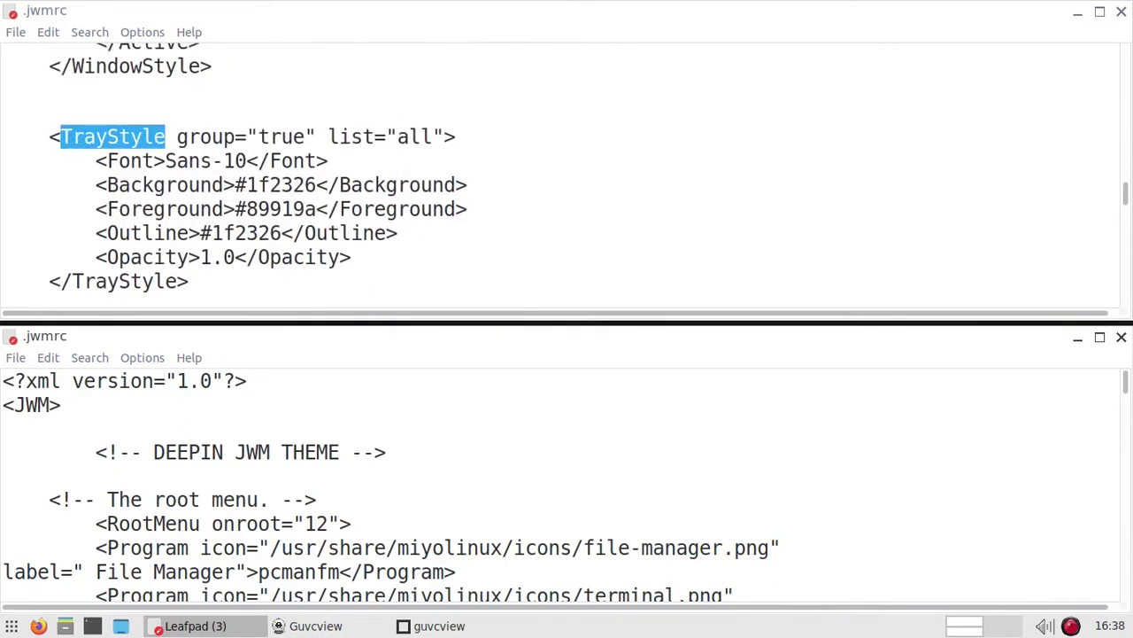
Step: Review the TrayStyle colors and the PagerStyle block, including its Active foreground, background and text settings
scroll(257, 168, down, 2)
scroll(257, 169, up, 1)
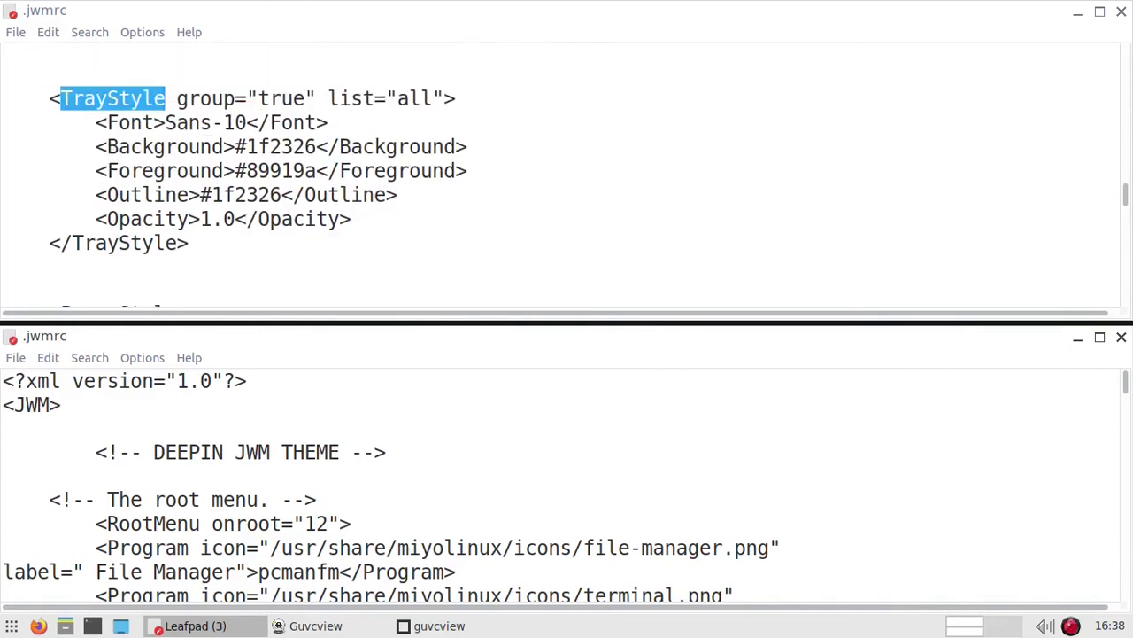
scroll(257, 169, down, 1)
scroll(257, 168, down, 3)
scroll(257, 168, up, 1)
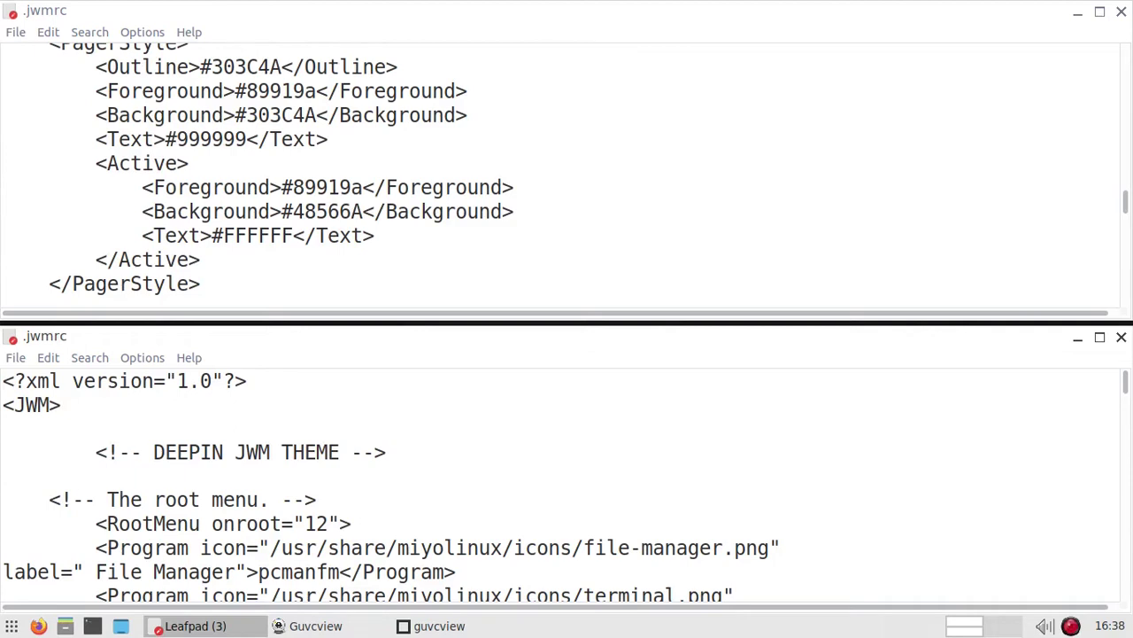
Step: Copy the TrayStyle and PagerStyle blocks from the Deepin-Dark .jwmrc over the same blocks in the Deepin .jwmrc
drag(202, 283, 4, 164)
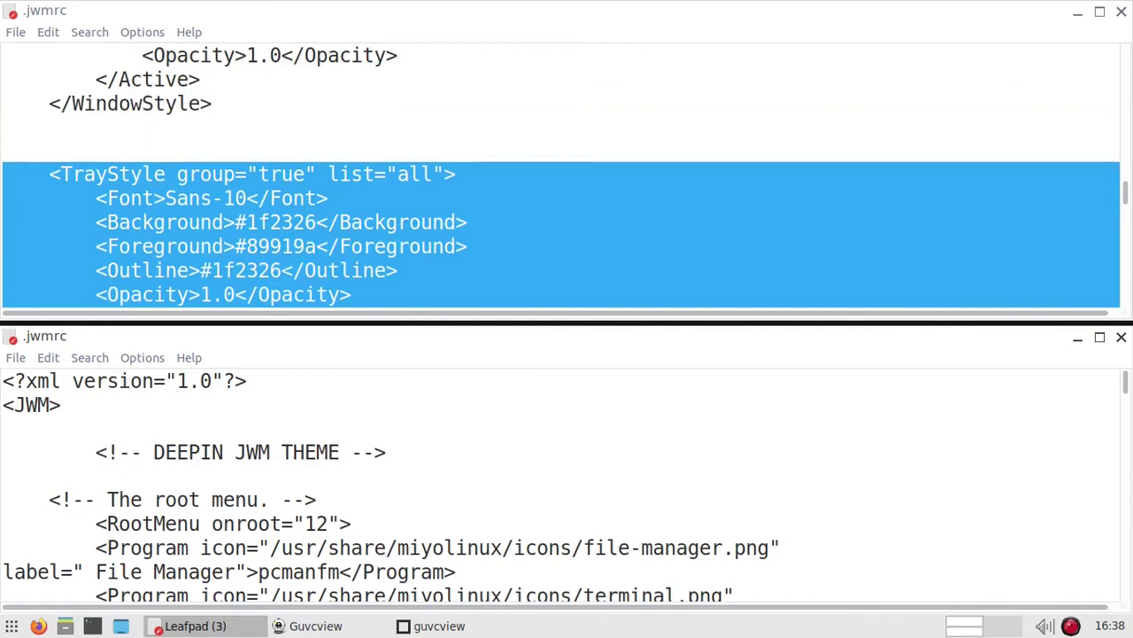
right_click(587, 227)
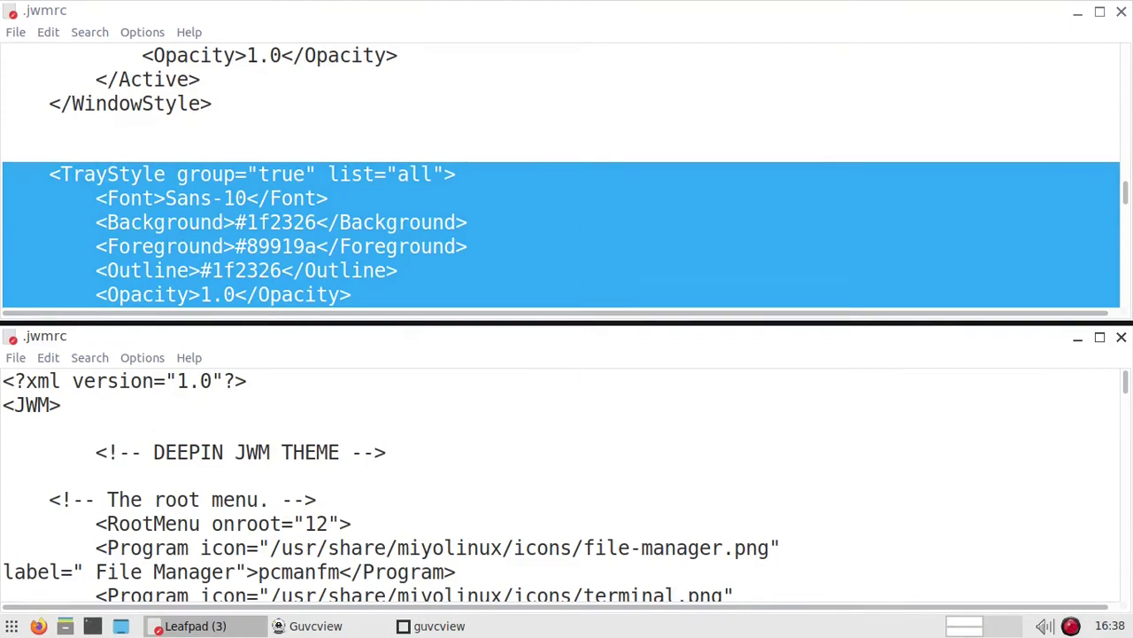
scroll(562, 485, down, 15)
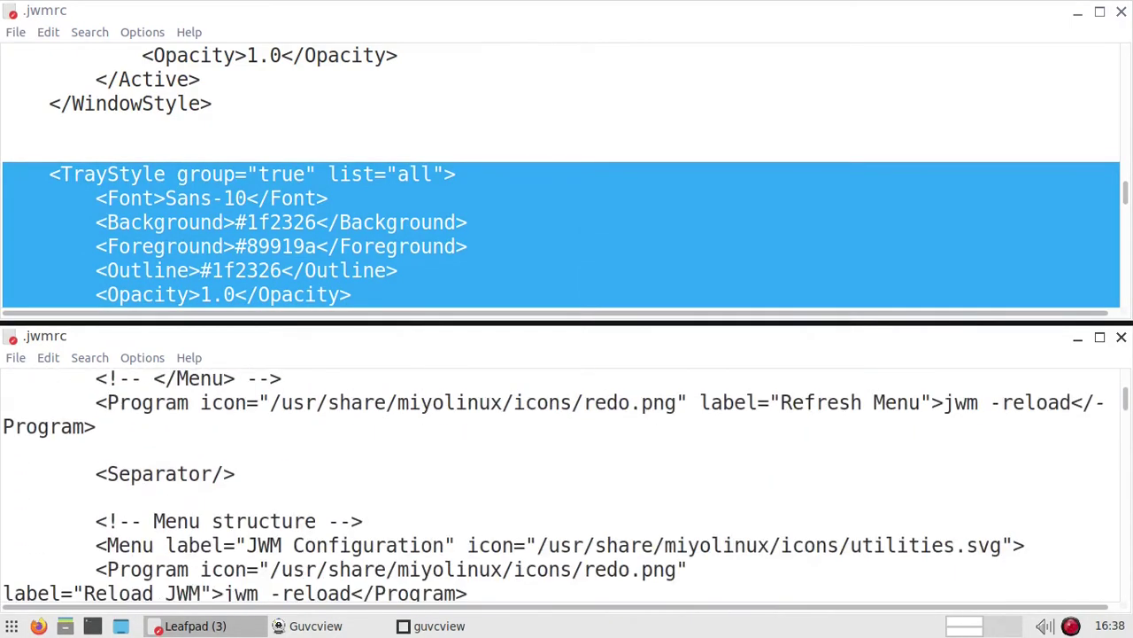
scroll(563, 486, down, 15)
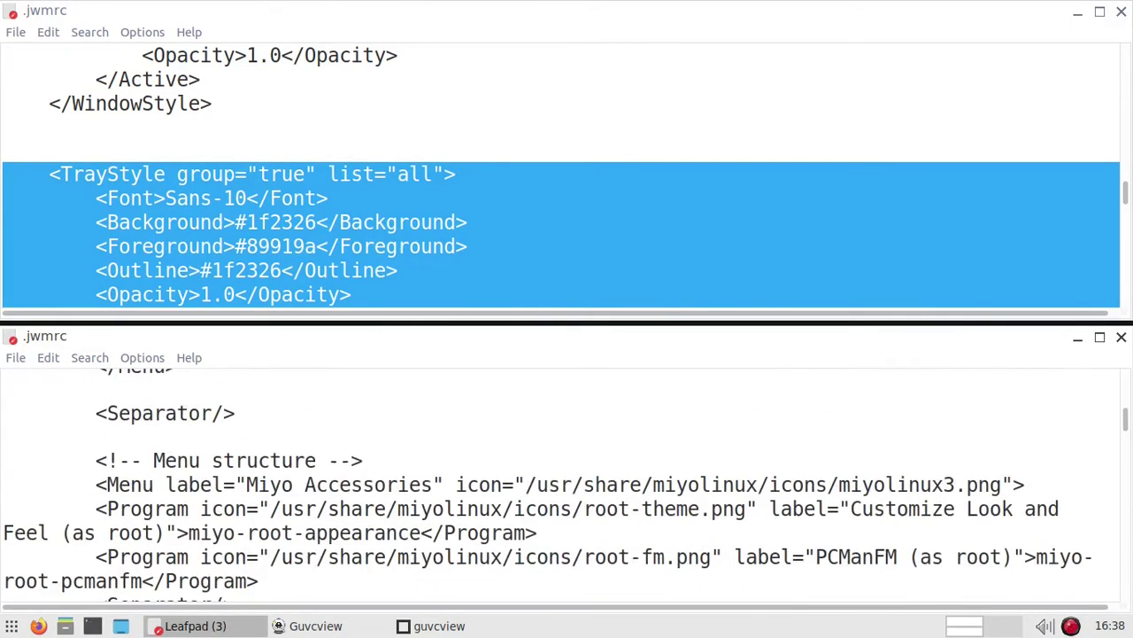
scroll(562, 485, down, 15)
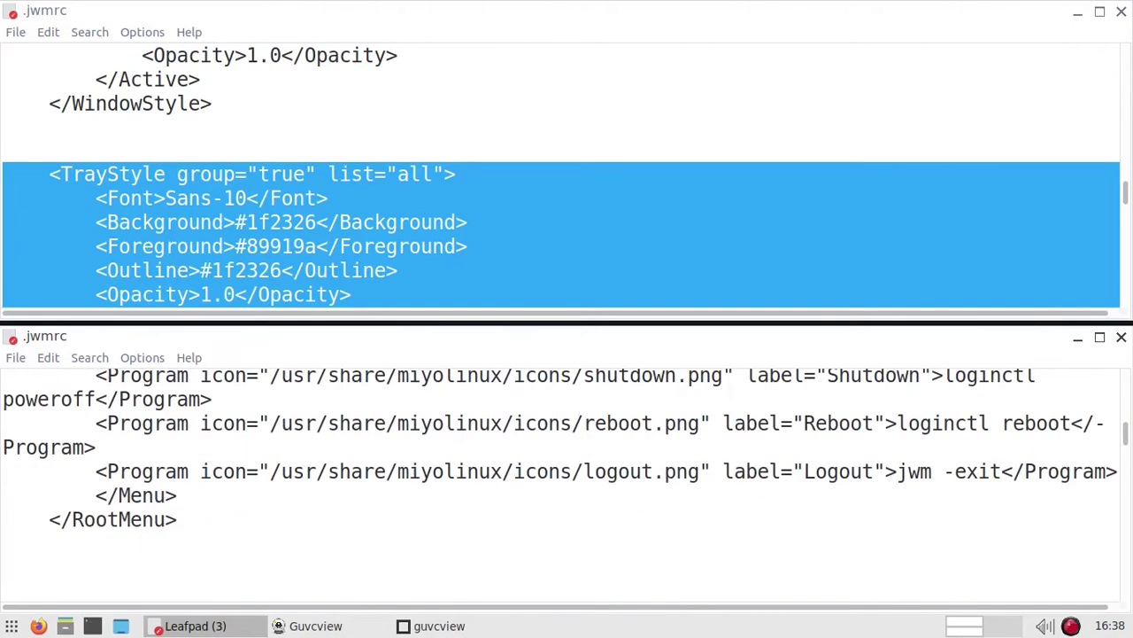
scroll(562, 486, down, 15)
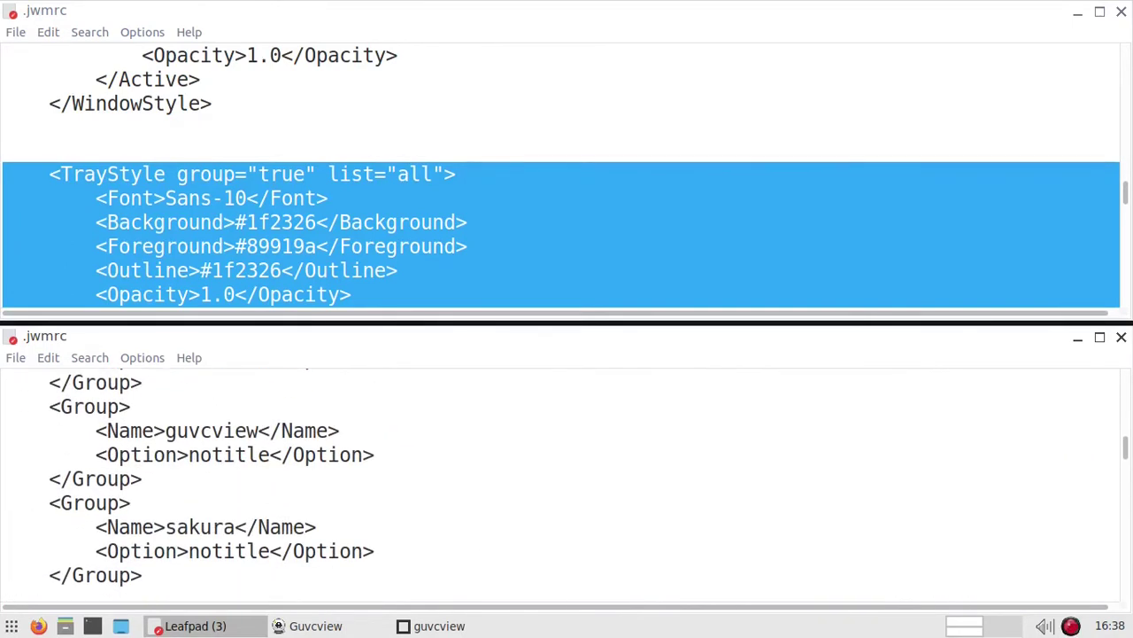
scroll(562, 485, down, 4)
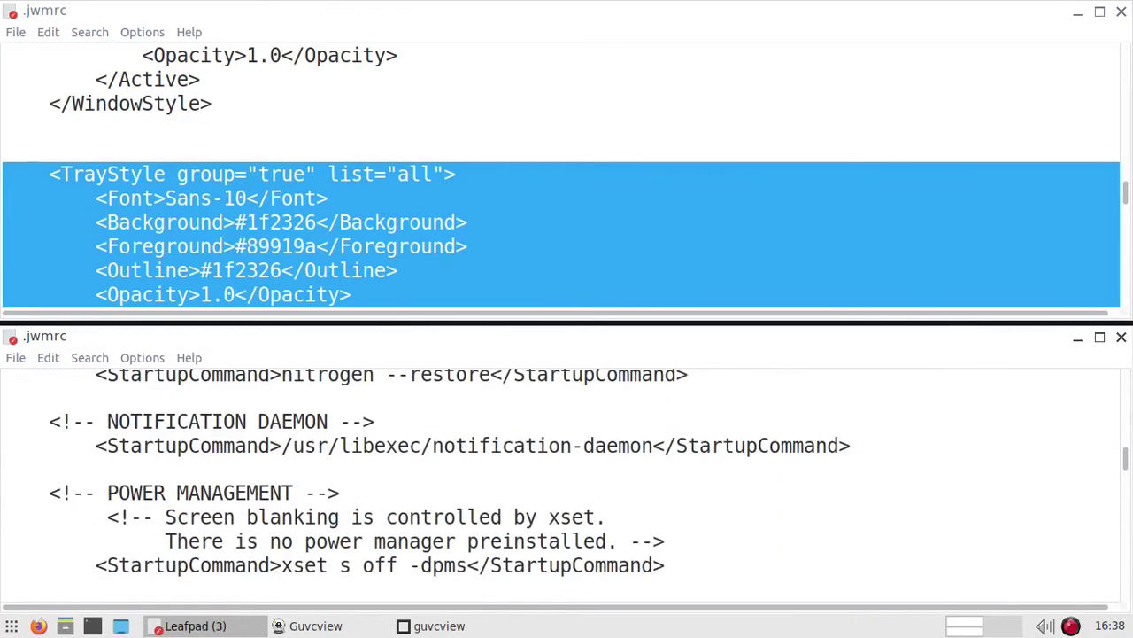
scroll(563, 485, down, 15)
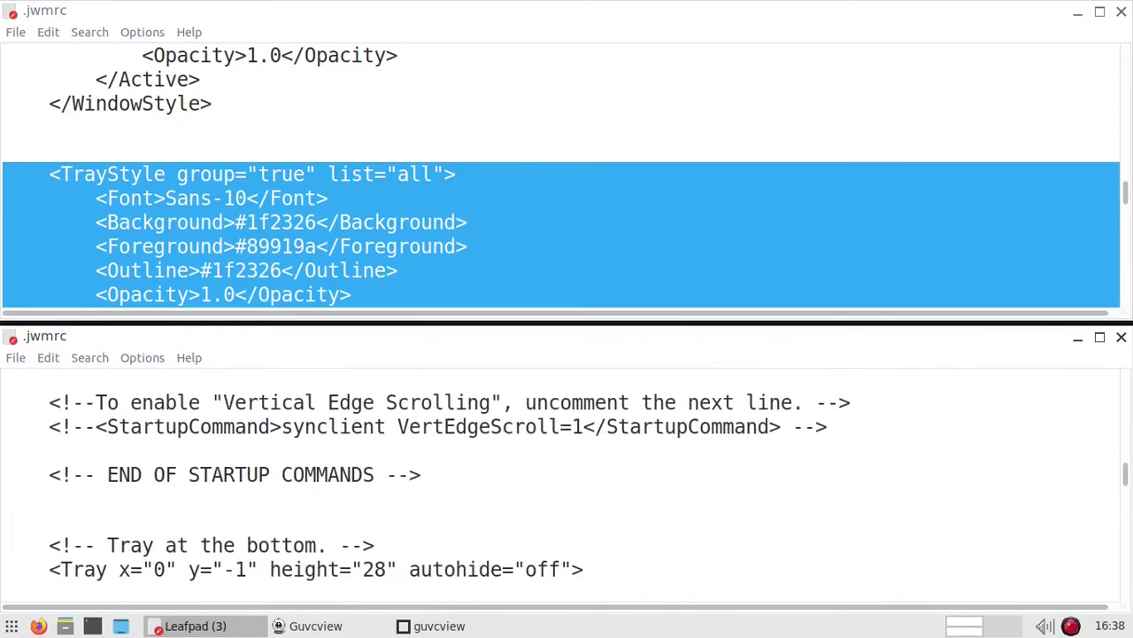
scroll(562, 486, down, 3)
scroll(563, 485, down, 9)
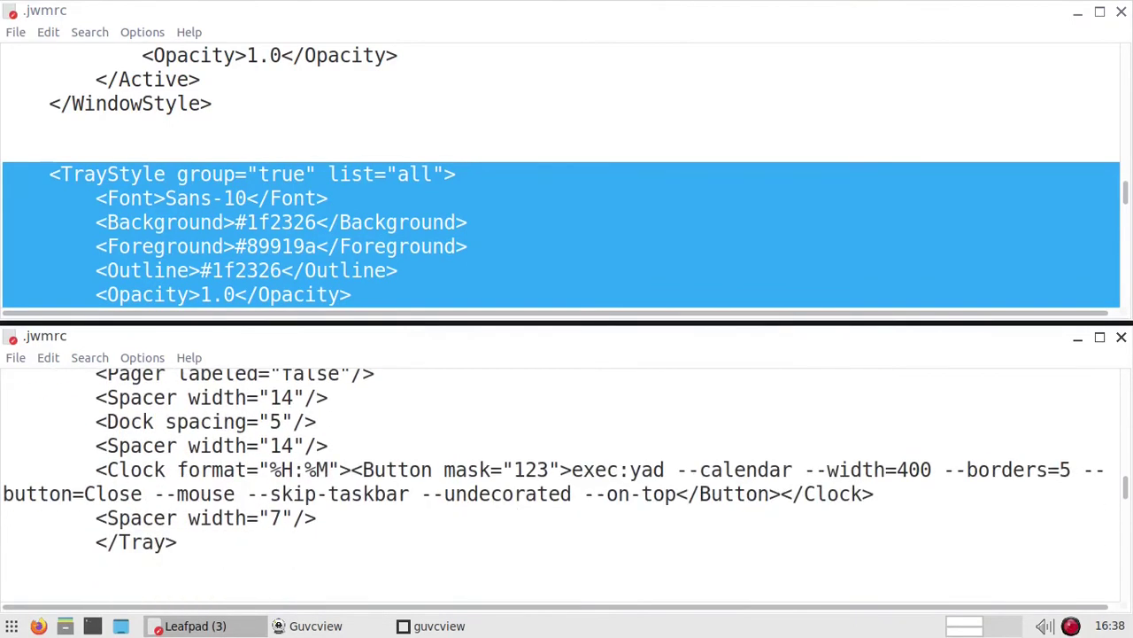
scroll(563, 486, down, 5)
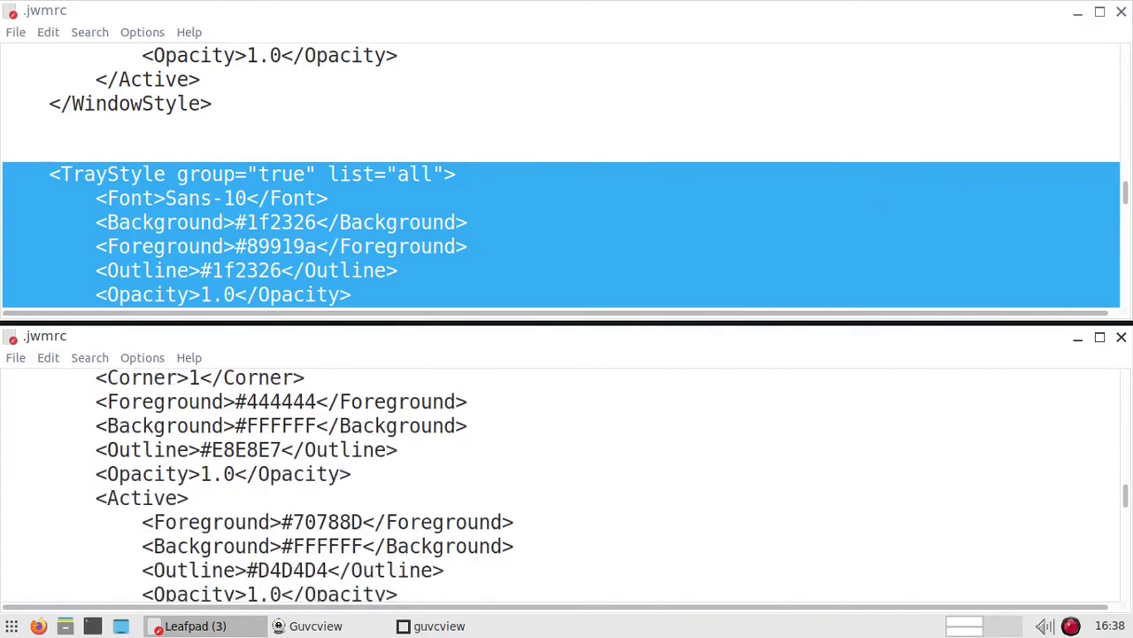
scroll(562, 486, down, 4)
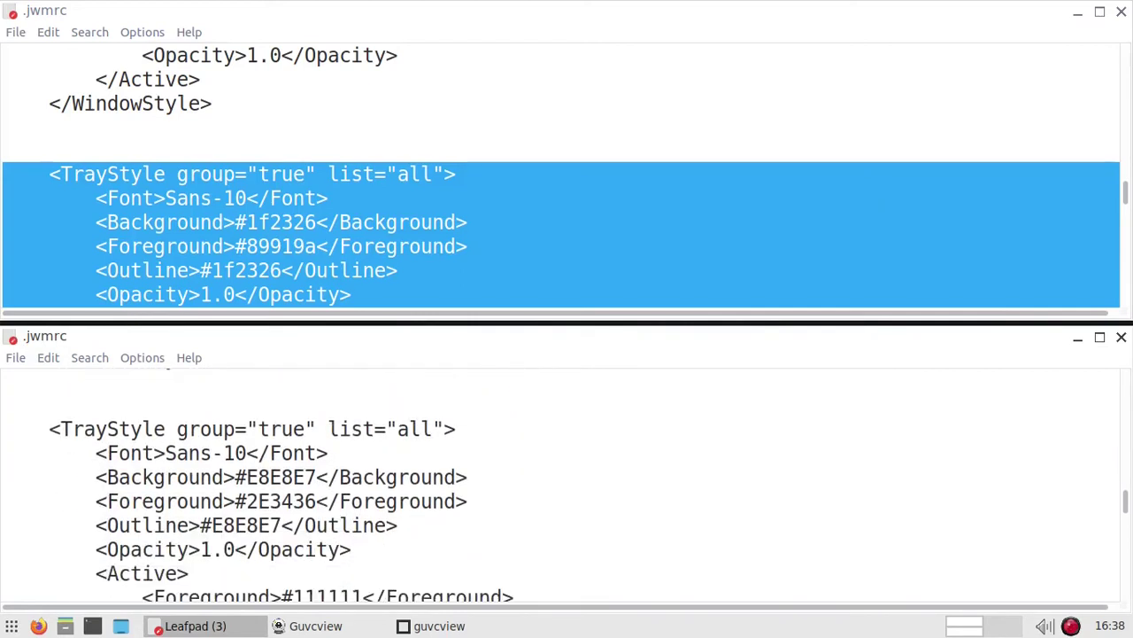
scroll(562, 486, down, 2)
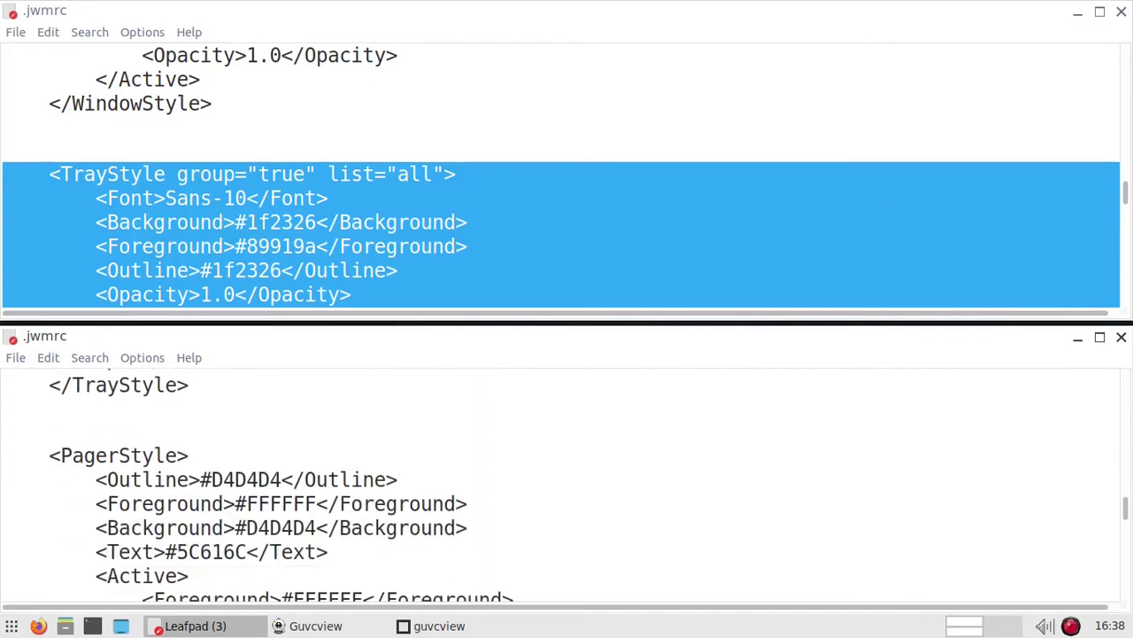
scroll(566, 485, down, 3)
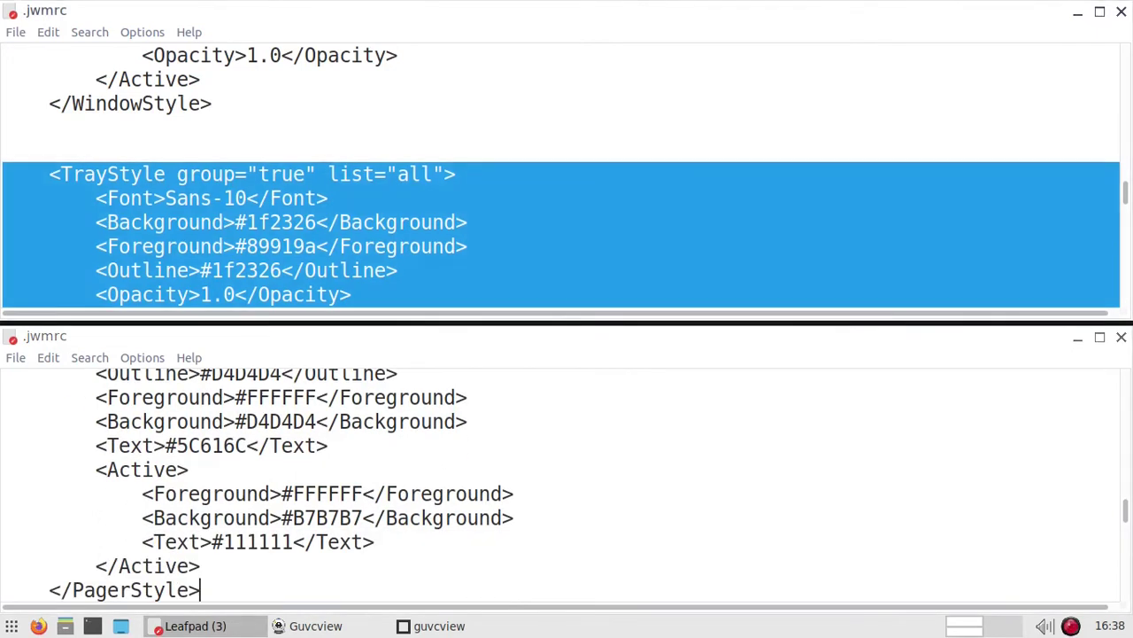
drag(200, 590, 44, 475)
right_click(212, 348)
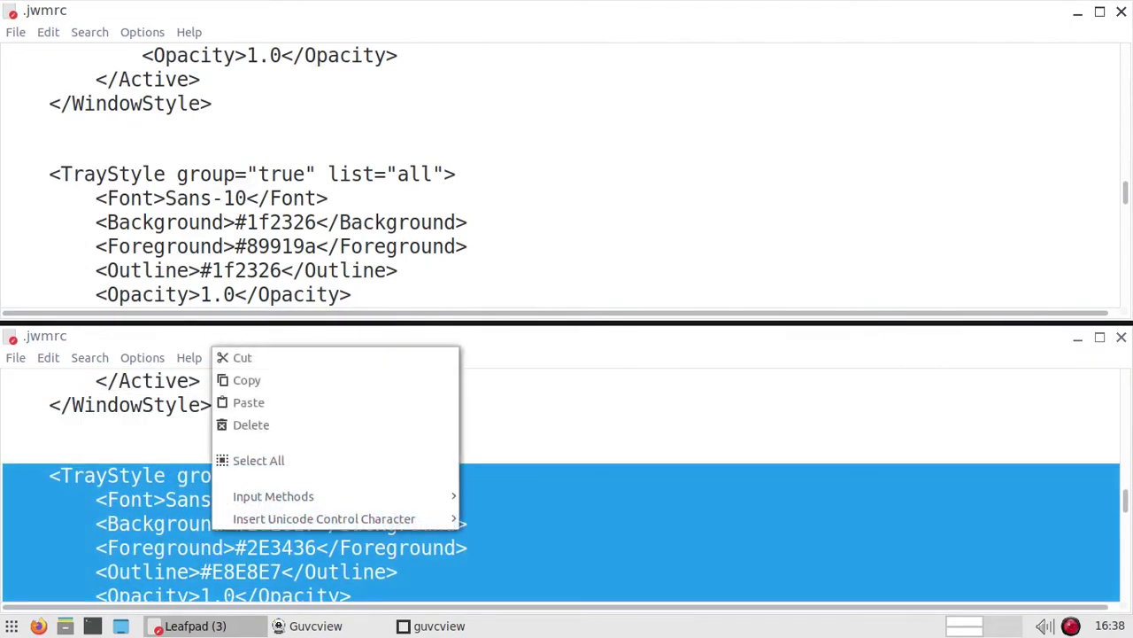
click(249, 402)
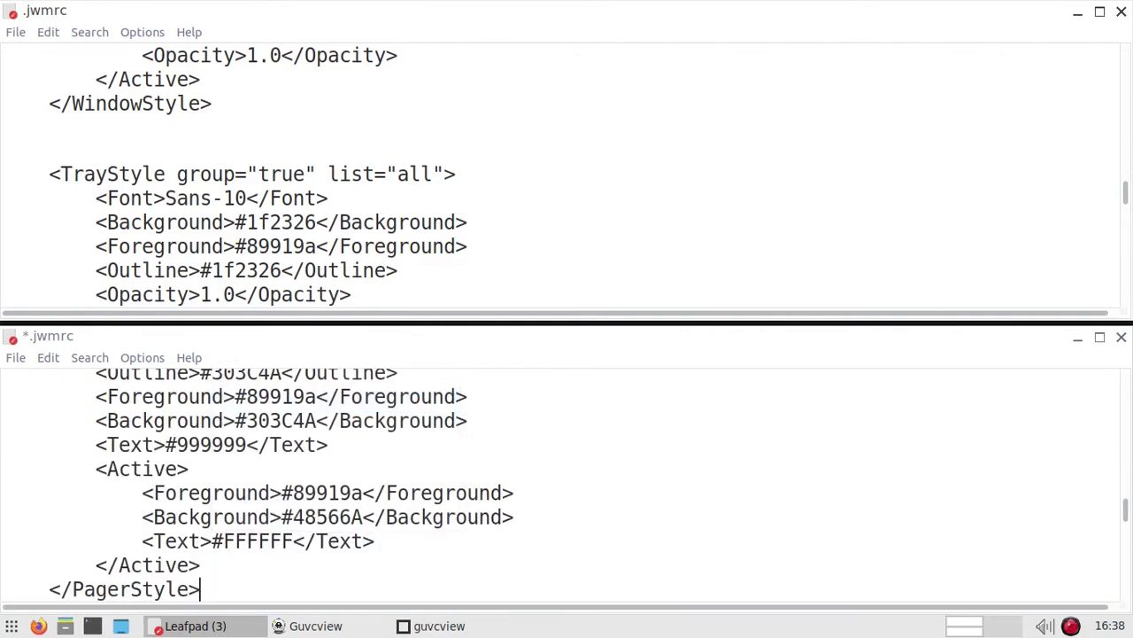
Step: Save the edited Deepin .jwmrc, close the Deepin-Dark .jwmrc and minimize the remaining editor window
click(15, 356)
click(49, 421)
key(alt+F4)
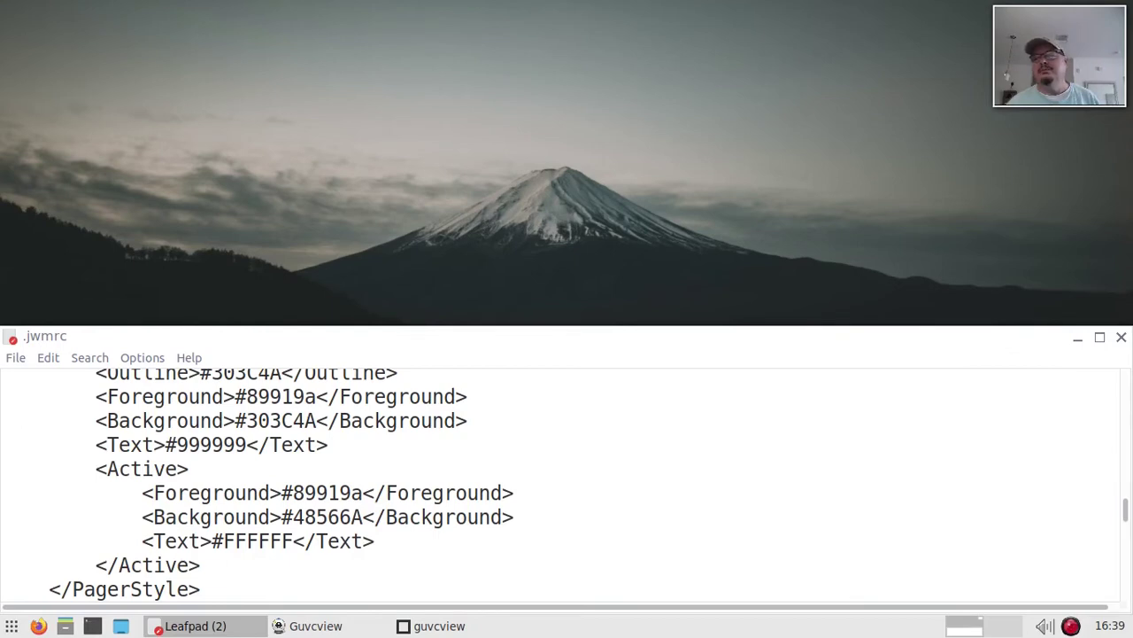
key(alt+F9)
Step: Restart JWM to load the dark tray and pager styles
right_click(140, 61)
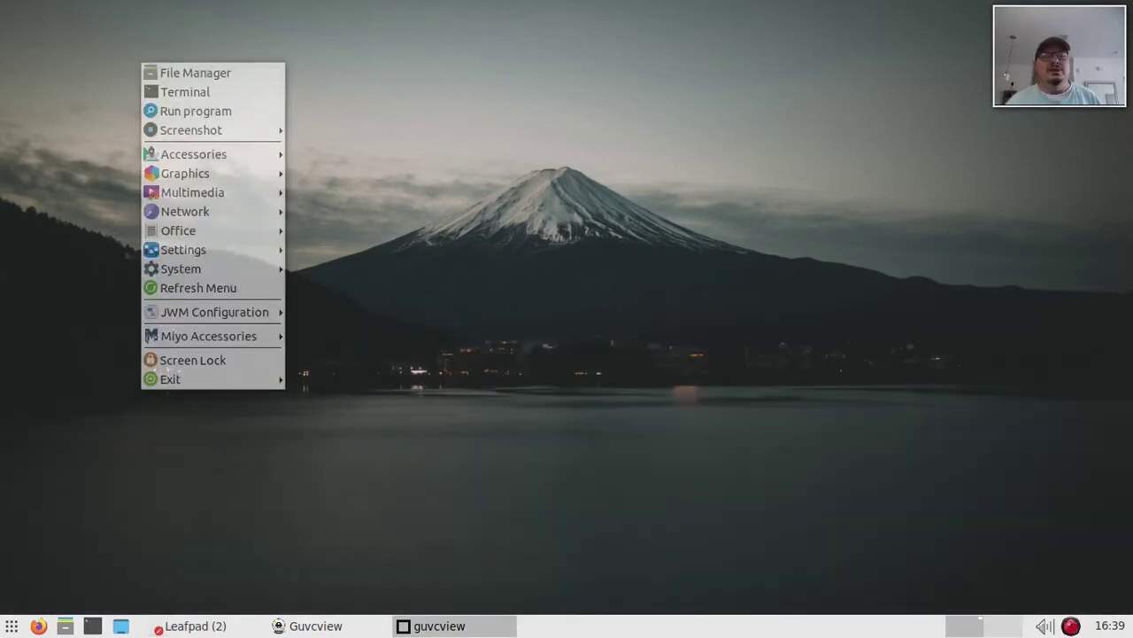
click(142, 59)
right_click(145, 60)
mouse_move(216, 265)
key(Down)
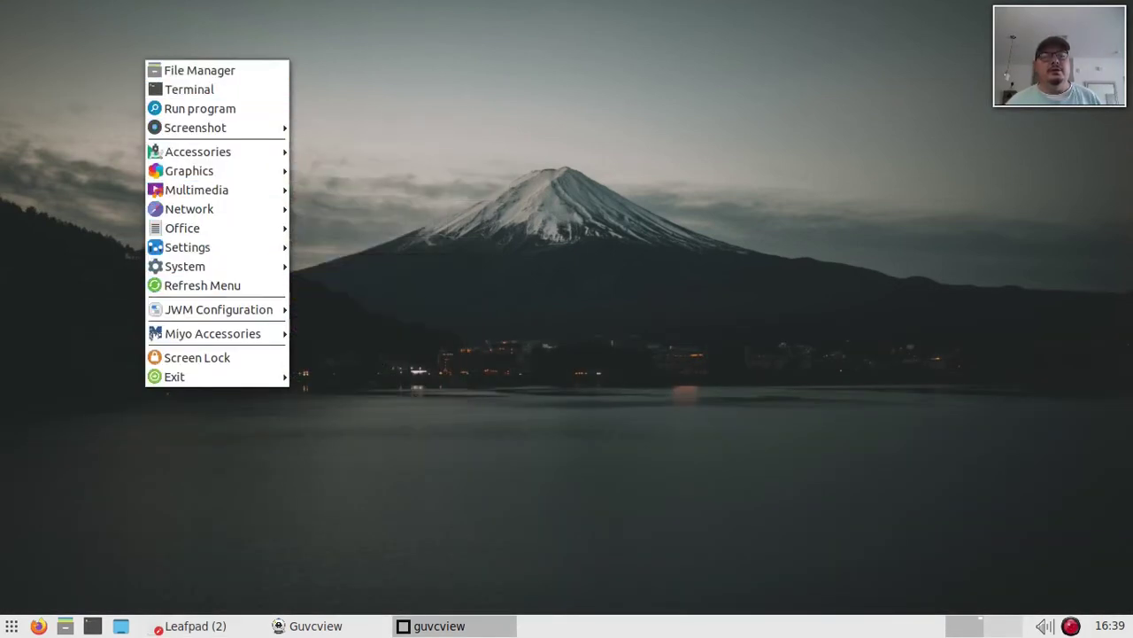
key(Down)
key(Up)
key(Down)
key(Right)
key(Down)
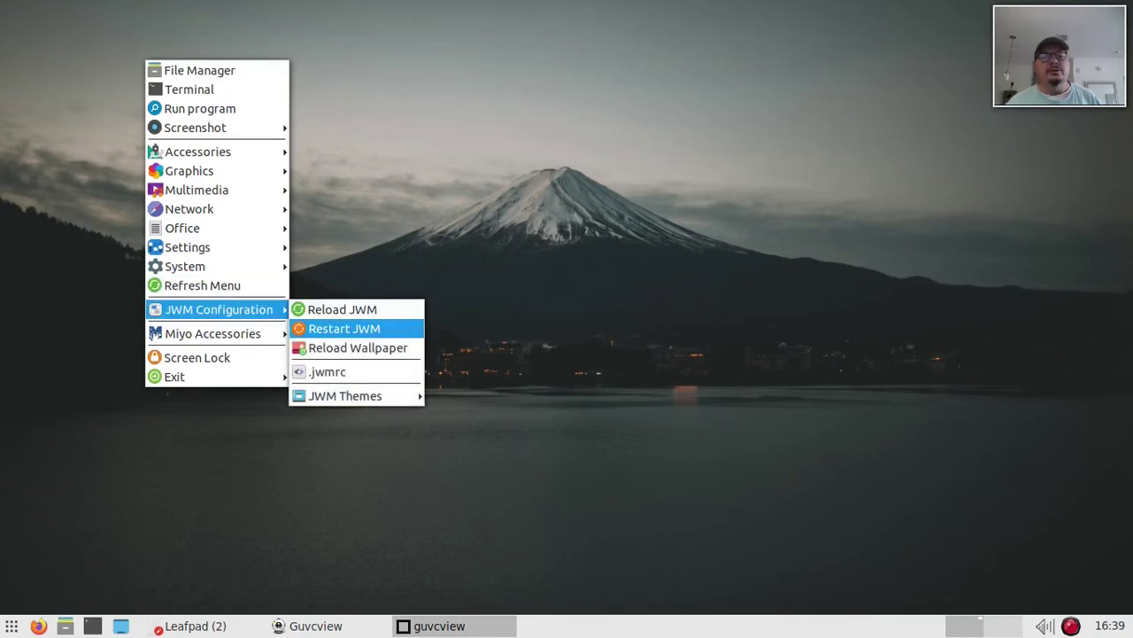
key(Return)
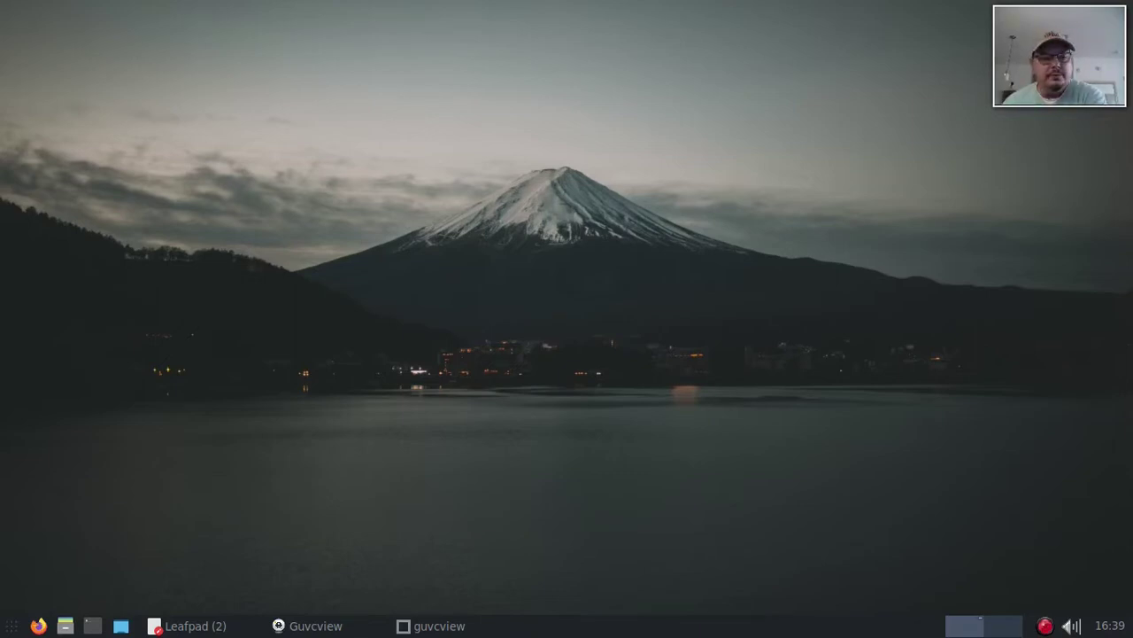
Step: View the start menu and its Graphics submenu, and close the menu again
key(super)
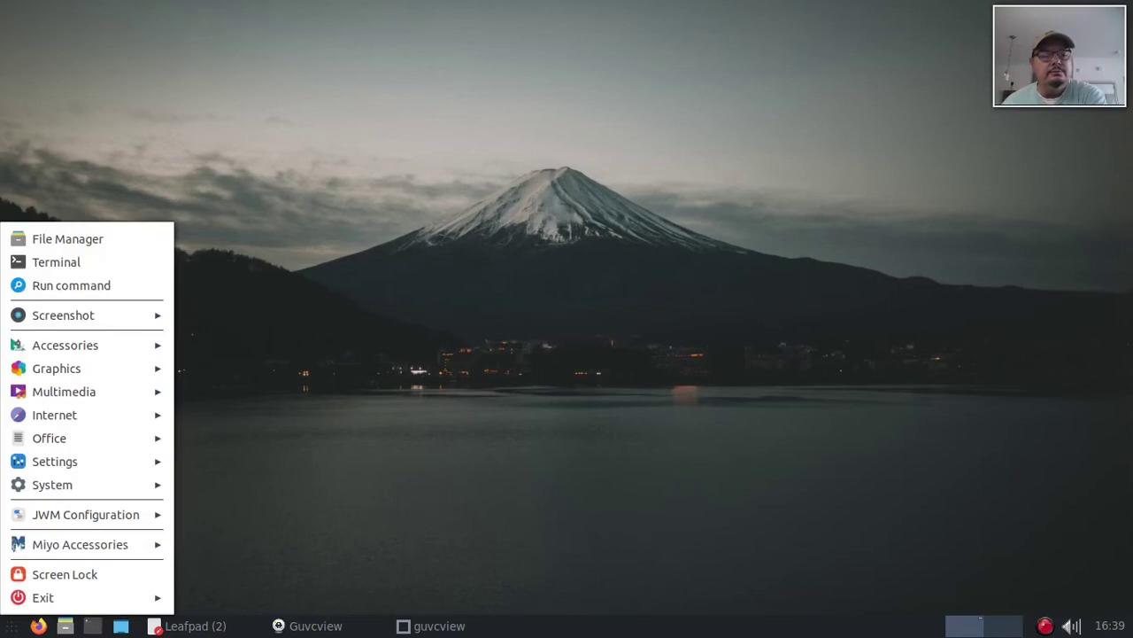
mouse_move(86, 369)
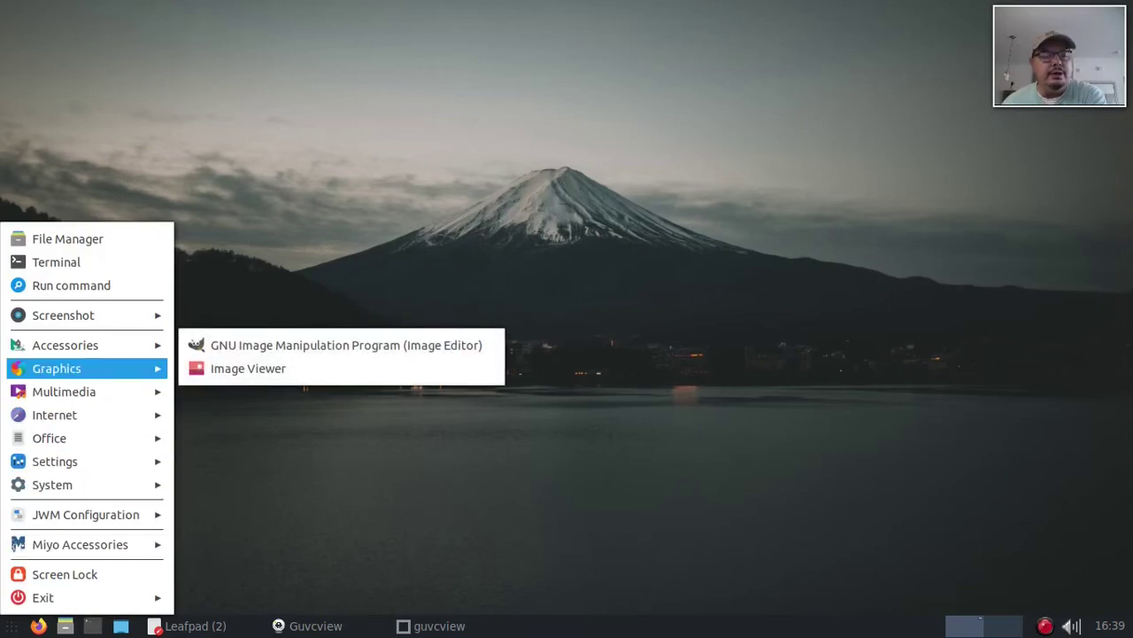
key(Escape)
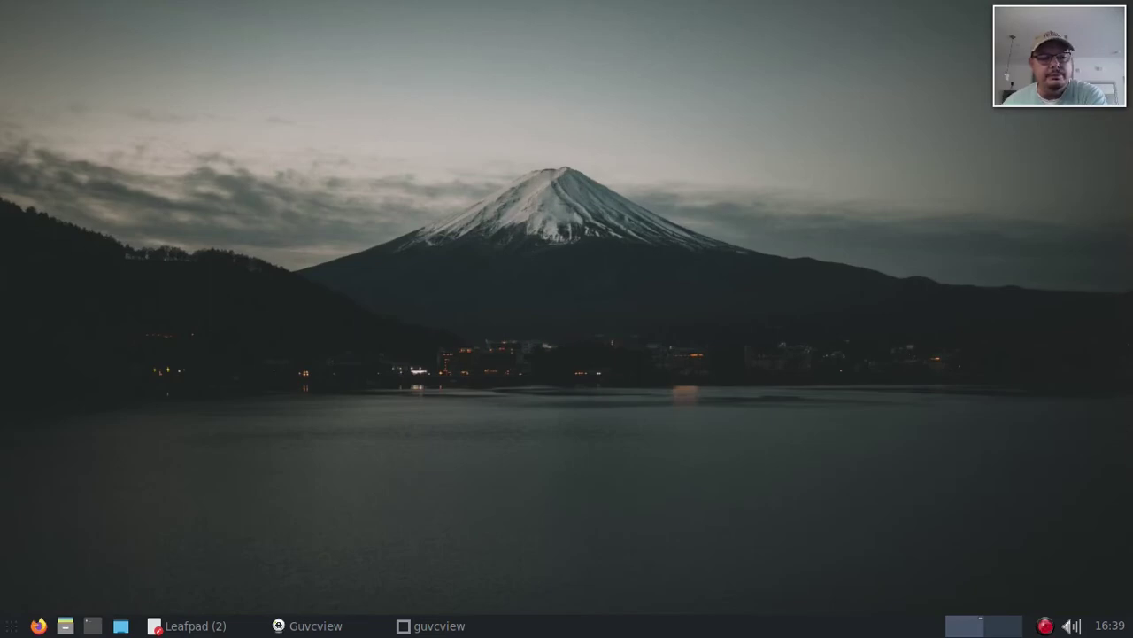
Step: In the other open .jwmrc, change the jgmenu_run tray button's icon file to start-here.svg
key(alt+Tab)
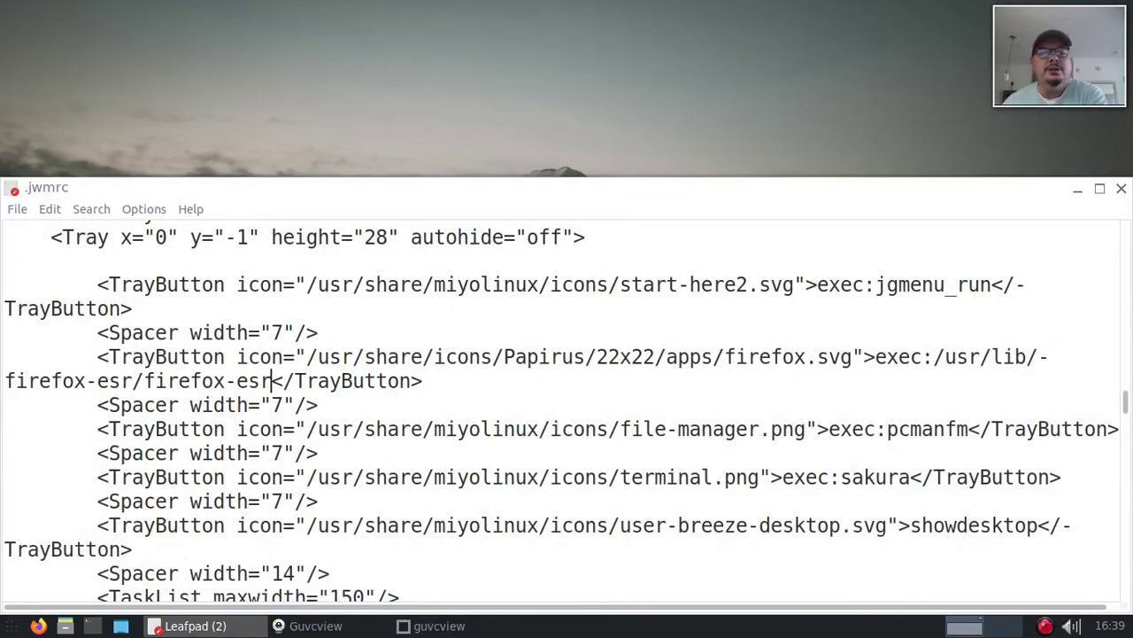
scroll(567, 408, up, 1)
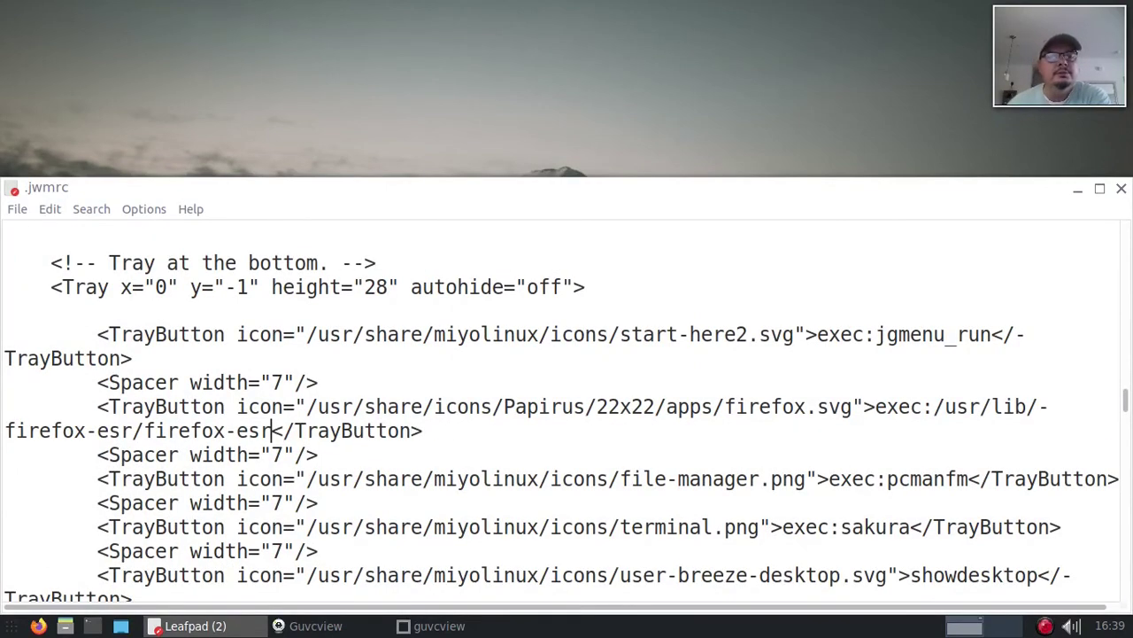
scroll(567, 407, down, 7)
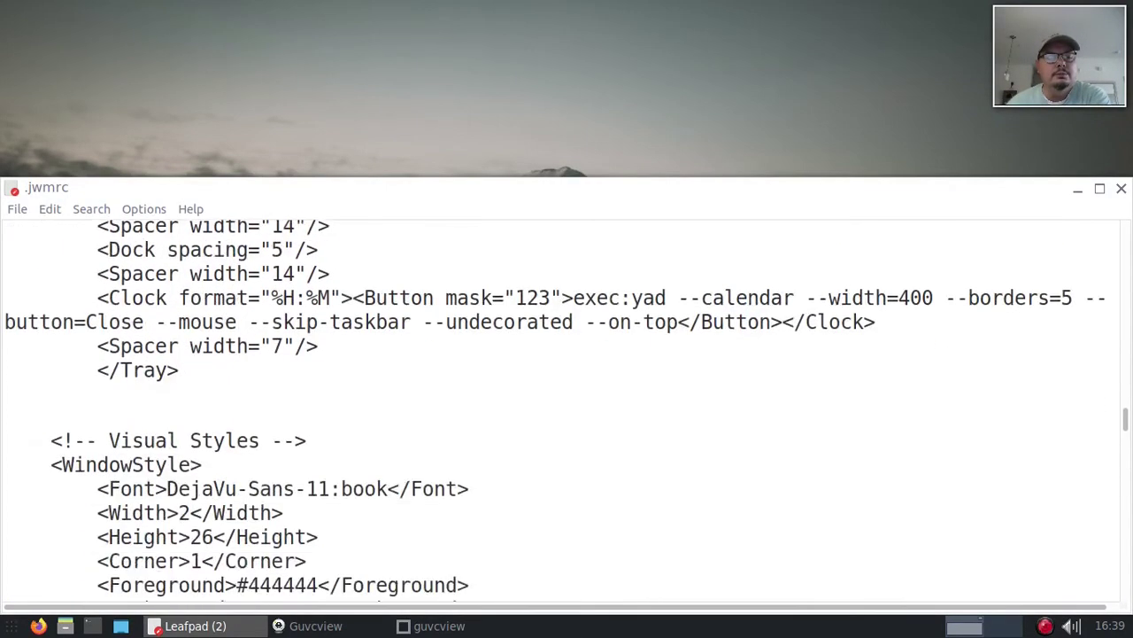
scroll(567, 407, down, 4)
scroll(567, 407, up, 4)
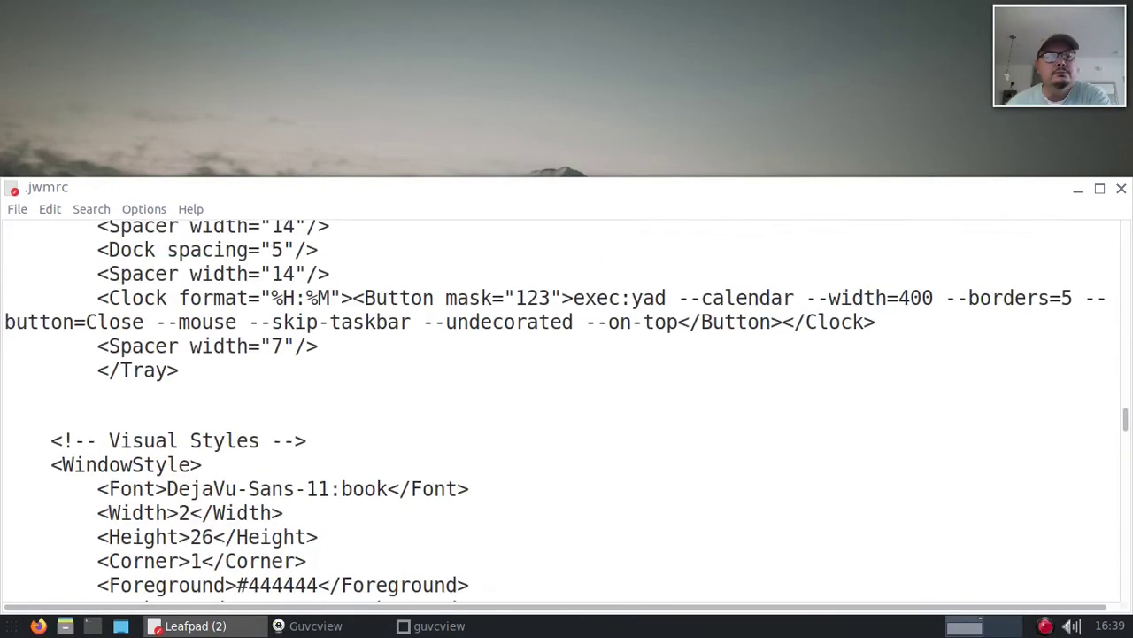
scroll(567, 407, up, 7)
scroll(566, 407, up, 1)
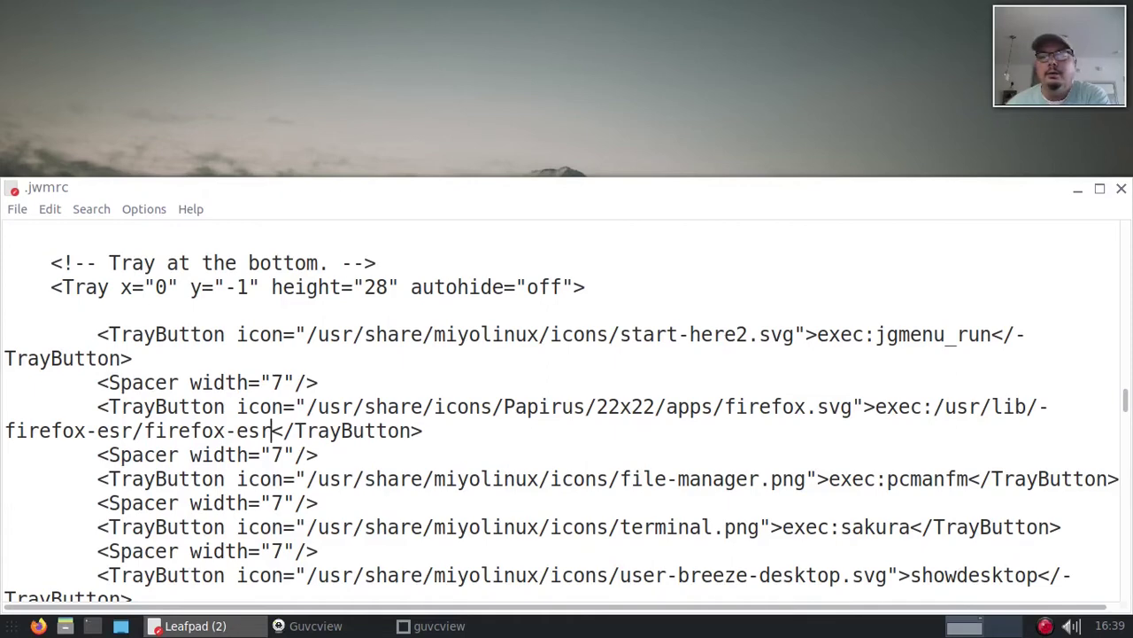
drag(748, 334, 759, 334)
key(Left)
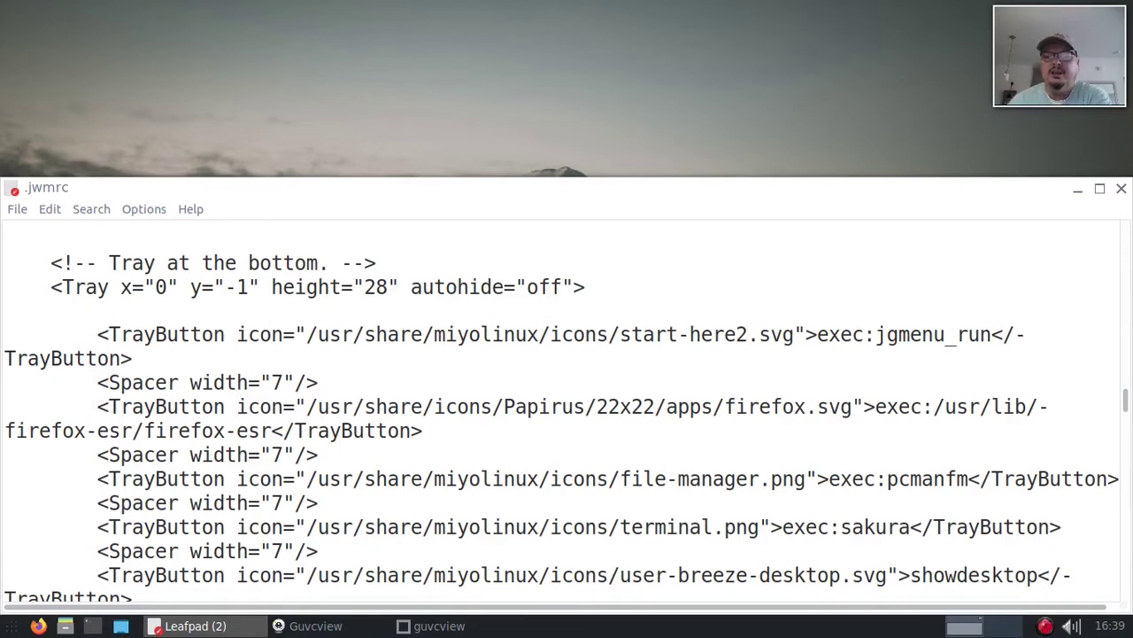
key(BackSpace)
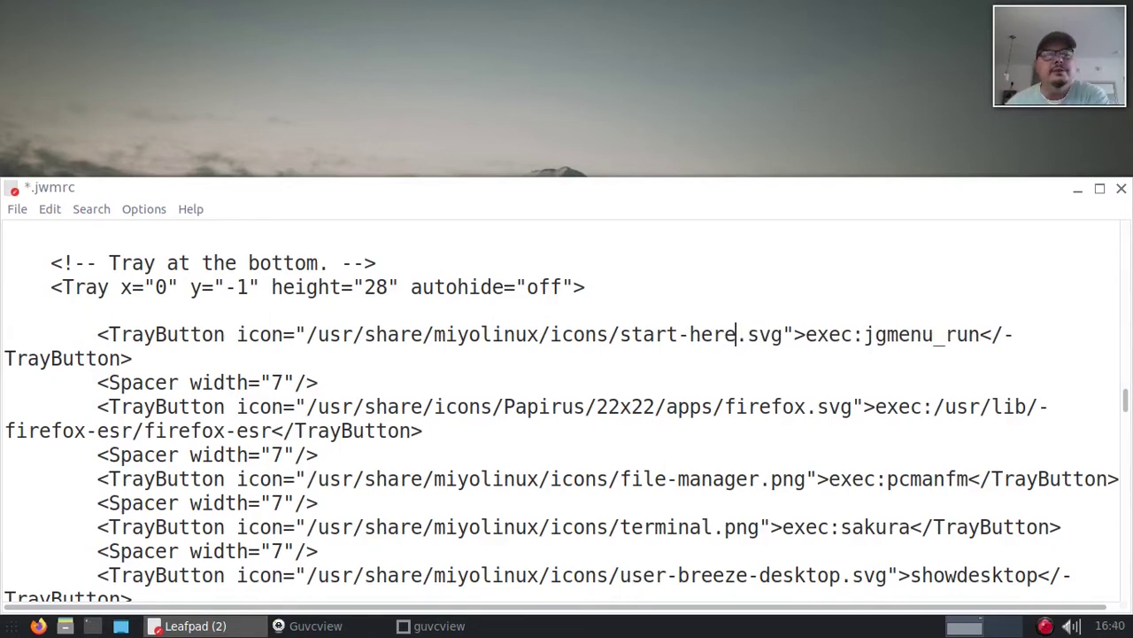
Step: Save the .jwmrc with the changed start button icon and restart JWM to apply it
key(alt+f)
key(Down)
key(Down)
key(Return)
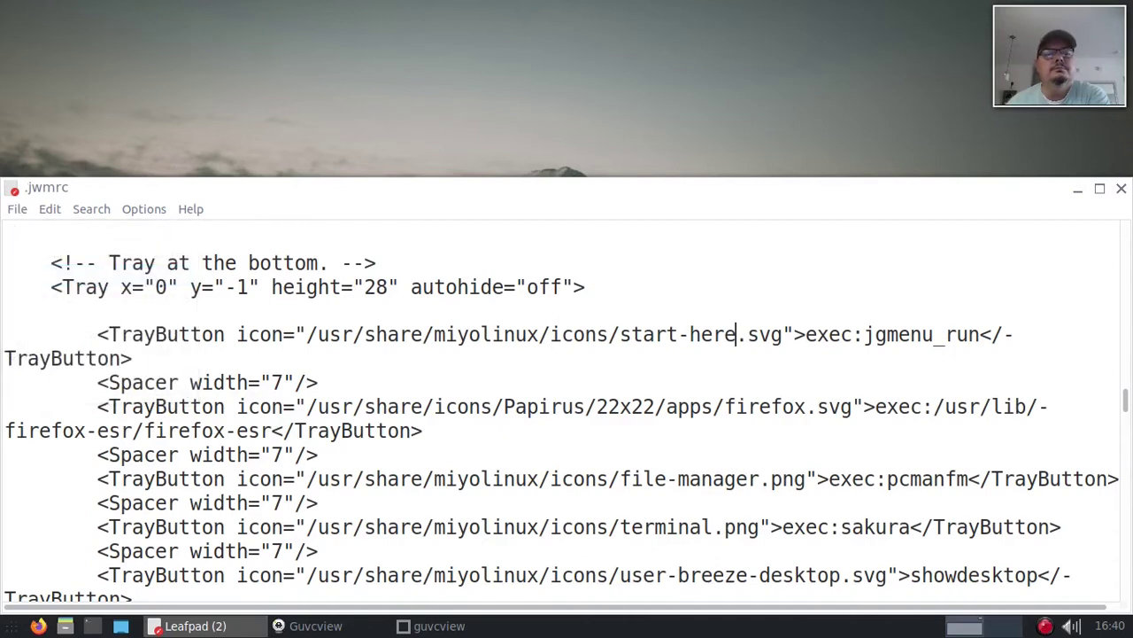
right_click(327, 88)
mouse_move(399, 362)
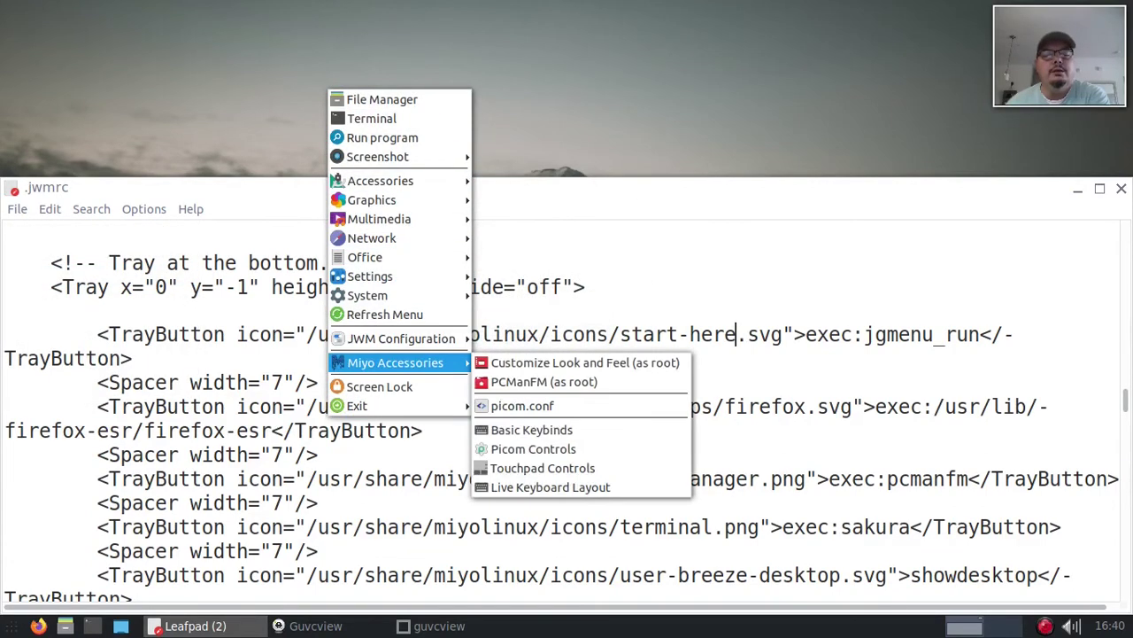
mouse_move(400, 338)
click(531, 357)
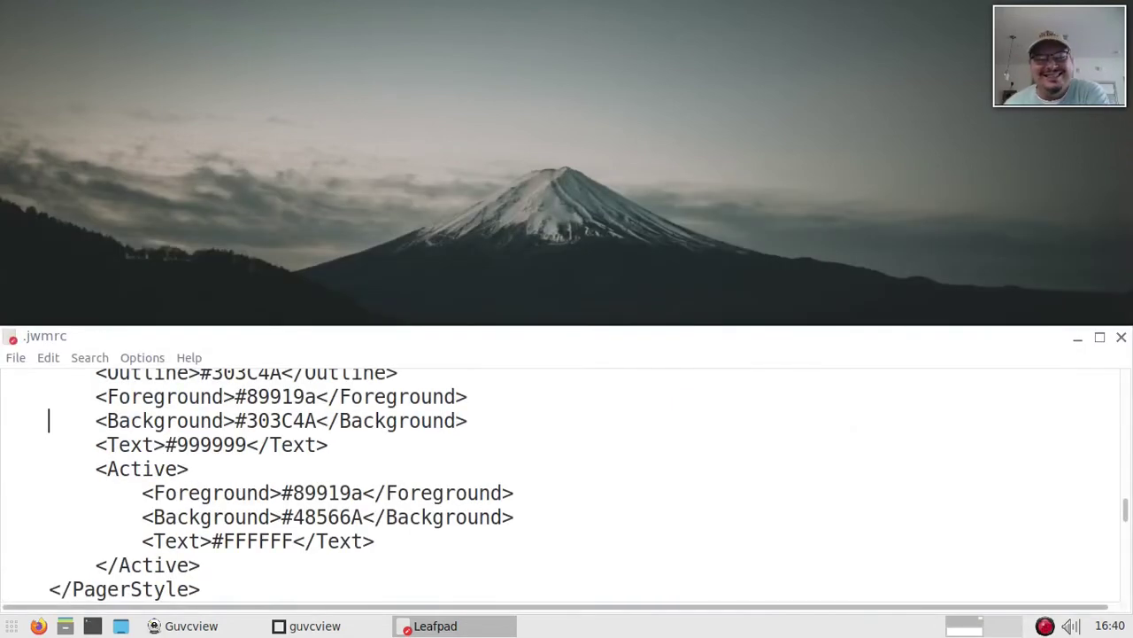
Step: Change the icon file of the jgmenu_run tray button in this .jwmrc from the start-here2 variant to start-here.svg
scroll(567, 482, up, 7)
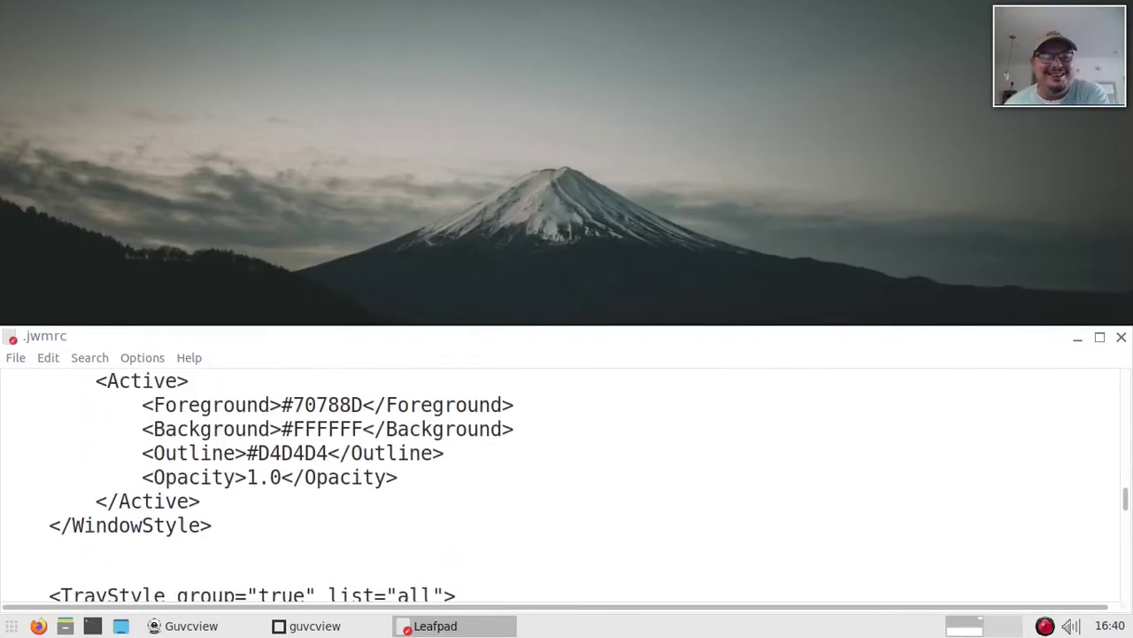
scroll(566, 483, up, 5)
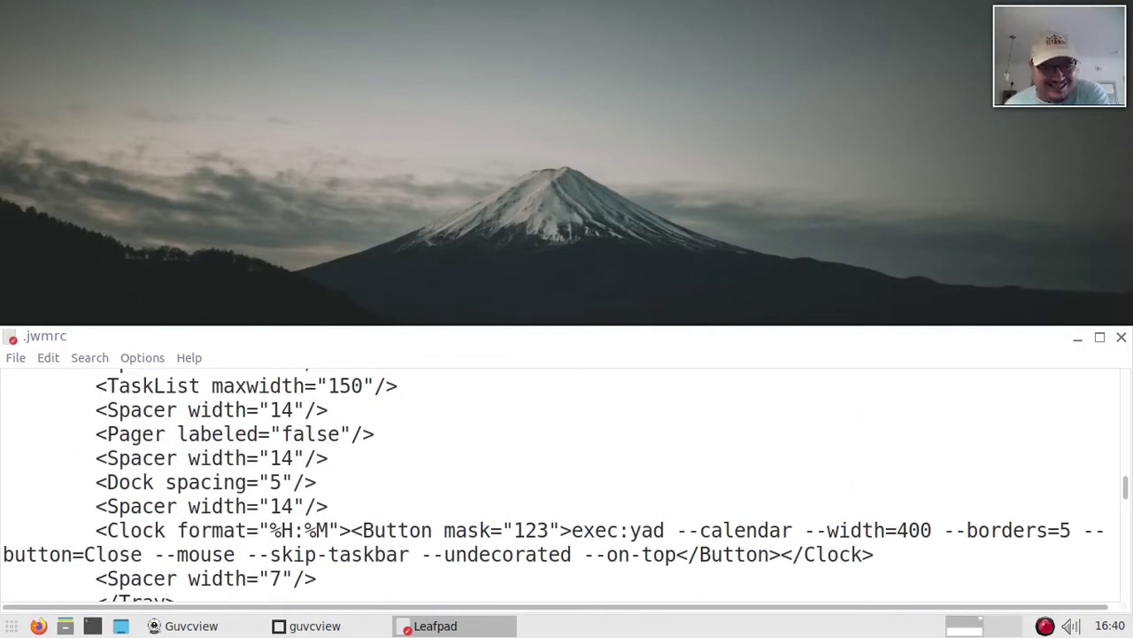
scroll(567, 483, up, 2)
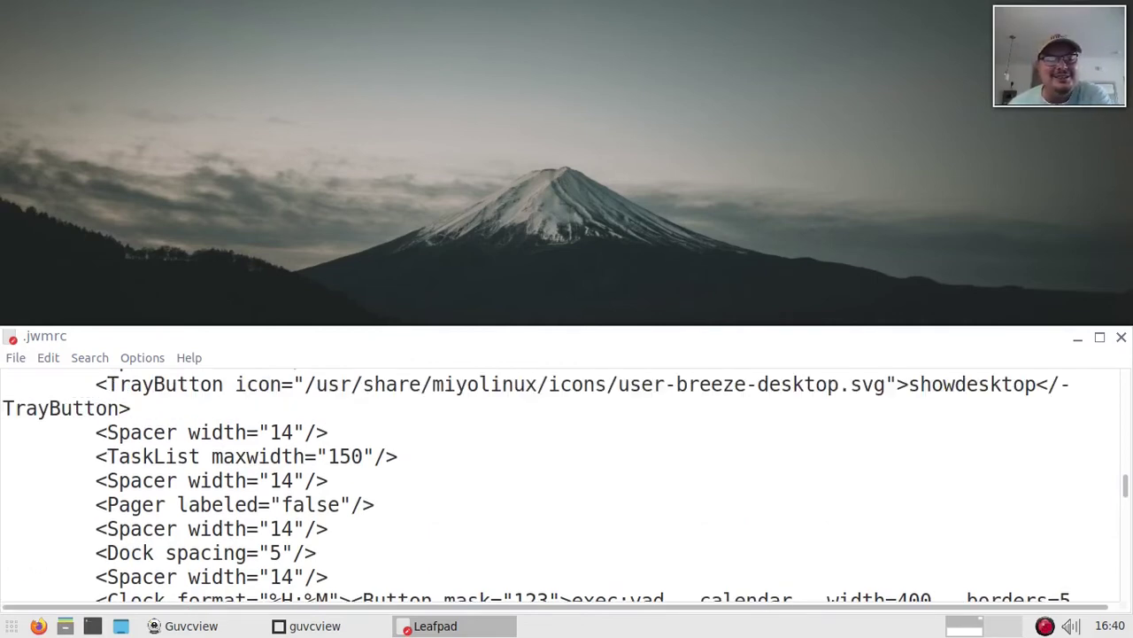
scroll(567, 482, up, 2)
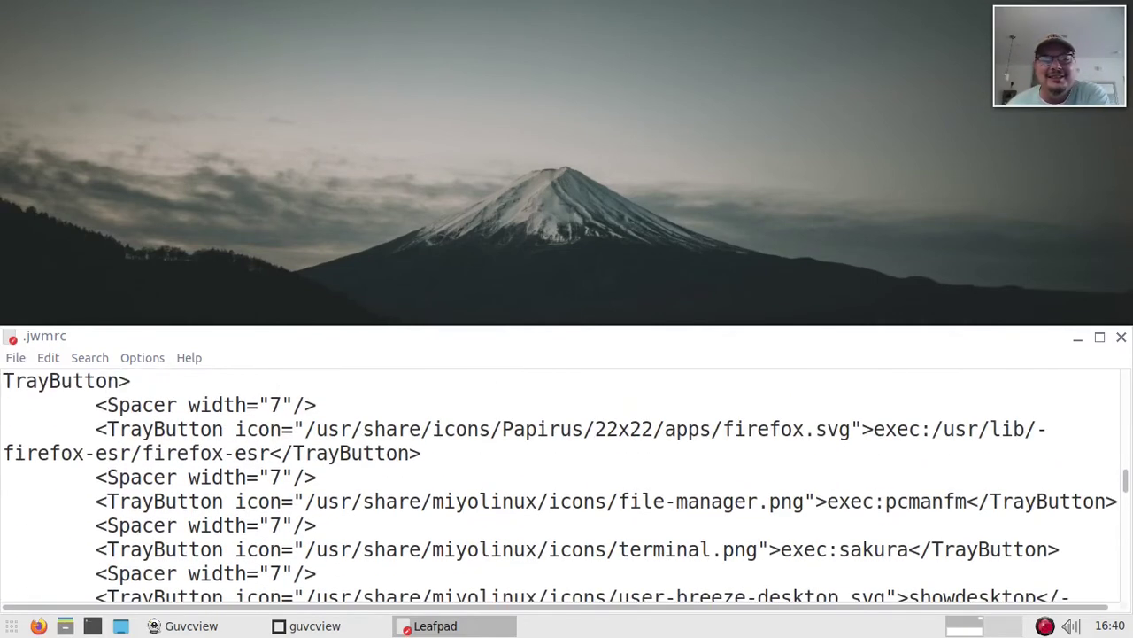
scroll(567, 482, up, 1)
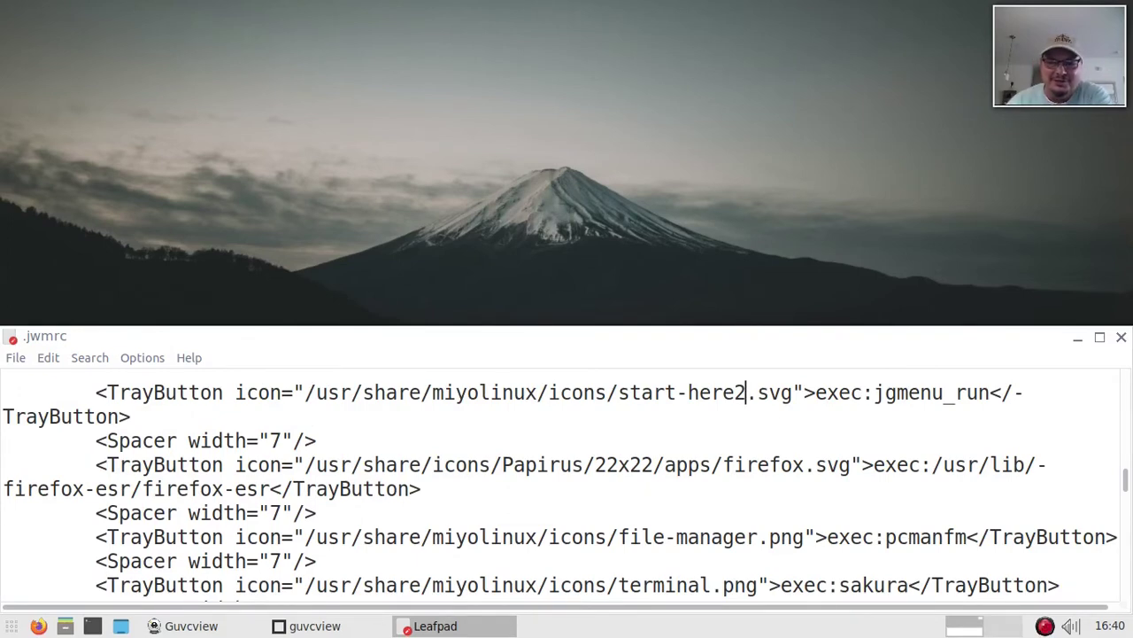
key(BackSpace)
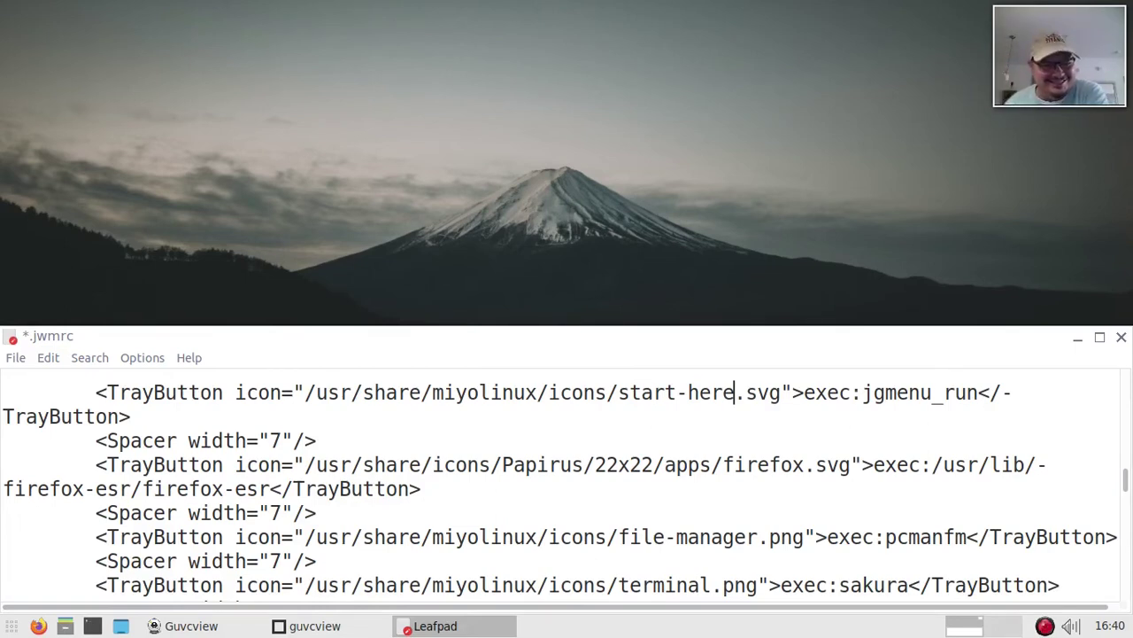
Step: Save the .jwmrc, restart JWM to load the new start icon, and minimize the editor to view the tray
key(alt+f)
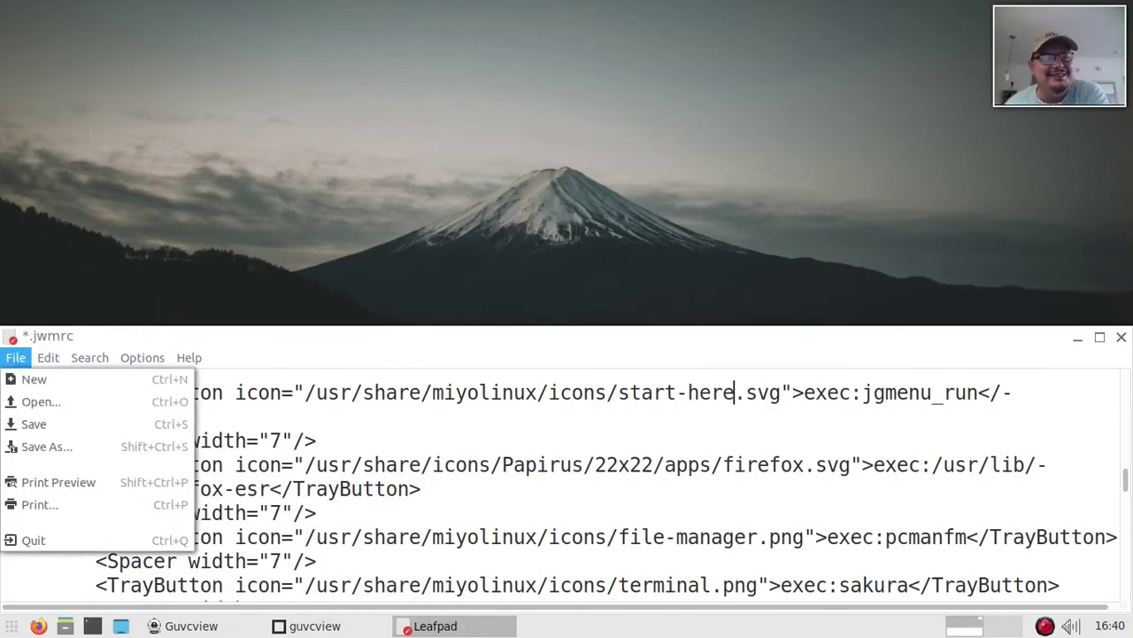
click(33, 423)
right_click(191, 143)
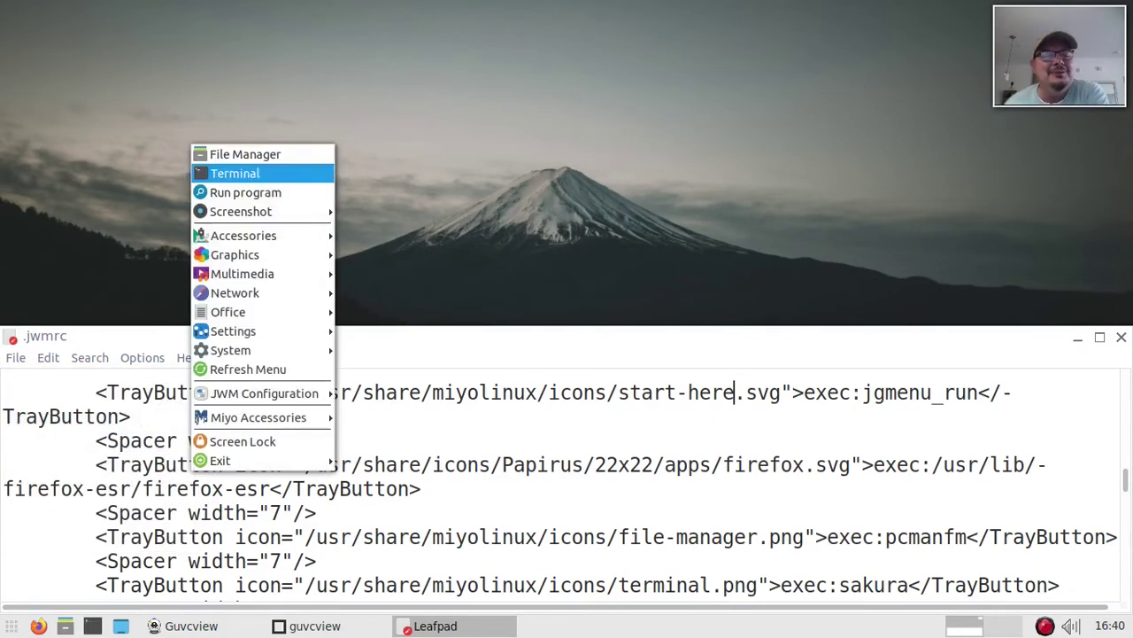
mouse_move(264, 393)
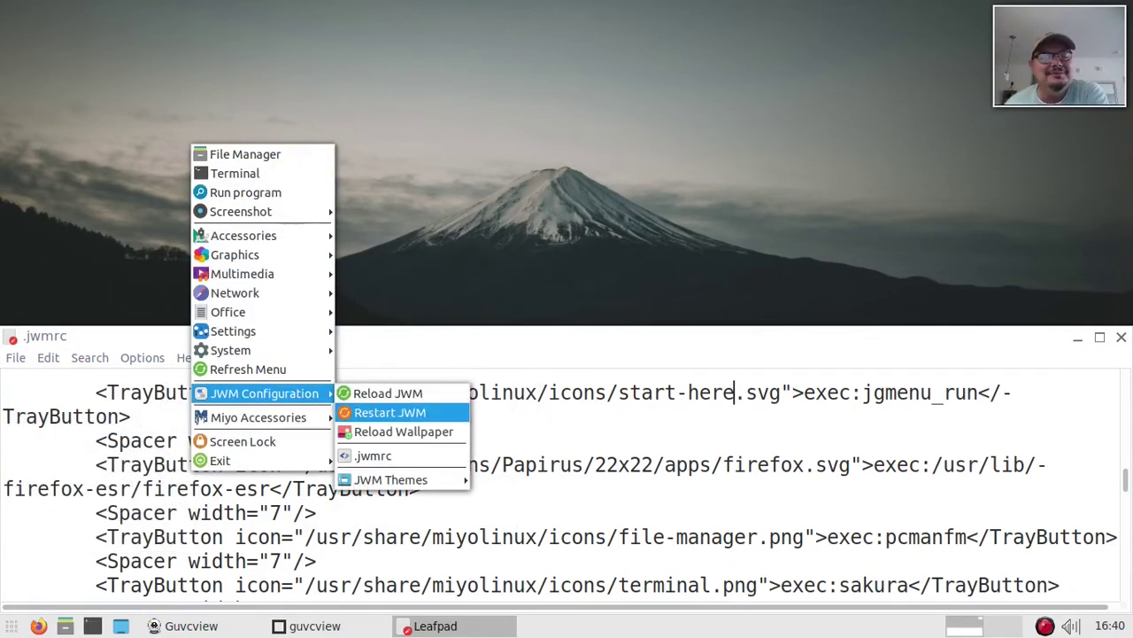
key(Return)
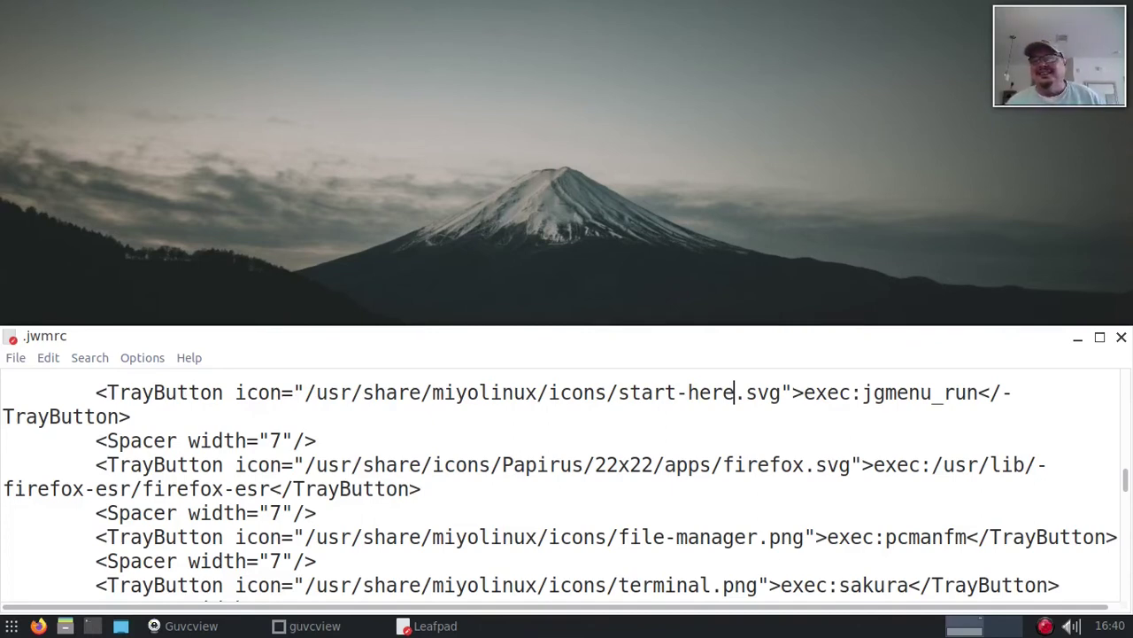
key(alt+F9)
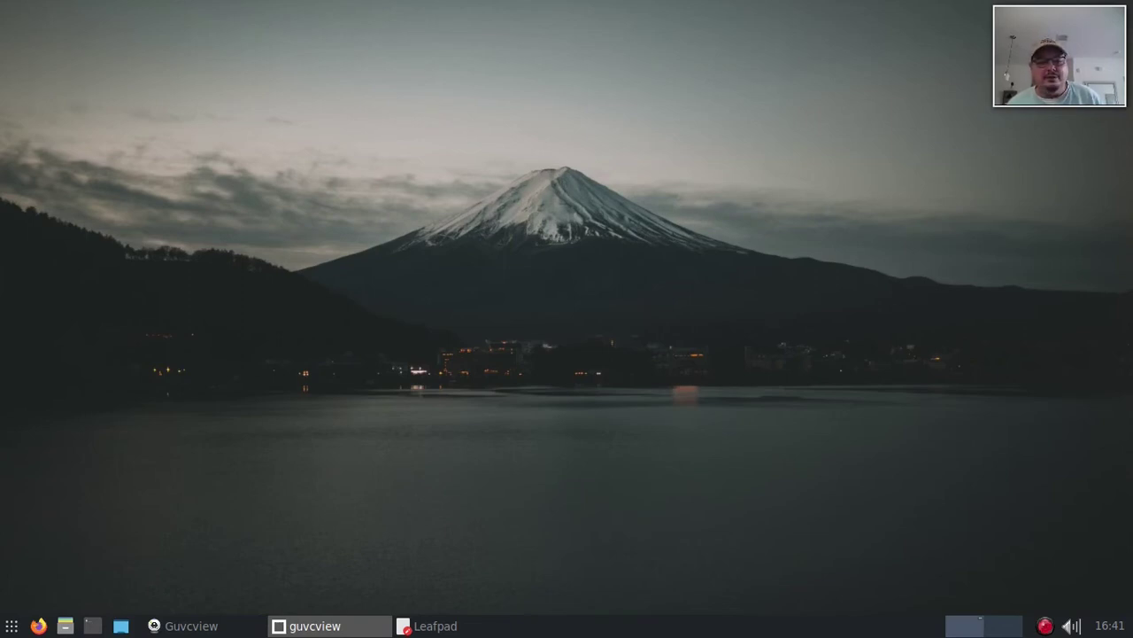
Step: Bring back the .jwmrc, set the Opacity in the TrayStyle section to .8, and save the file
key(alt+Tab)
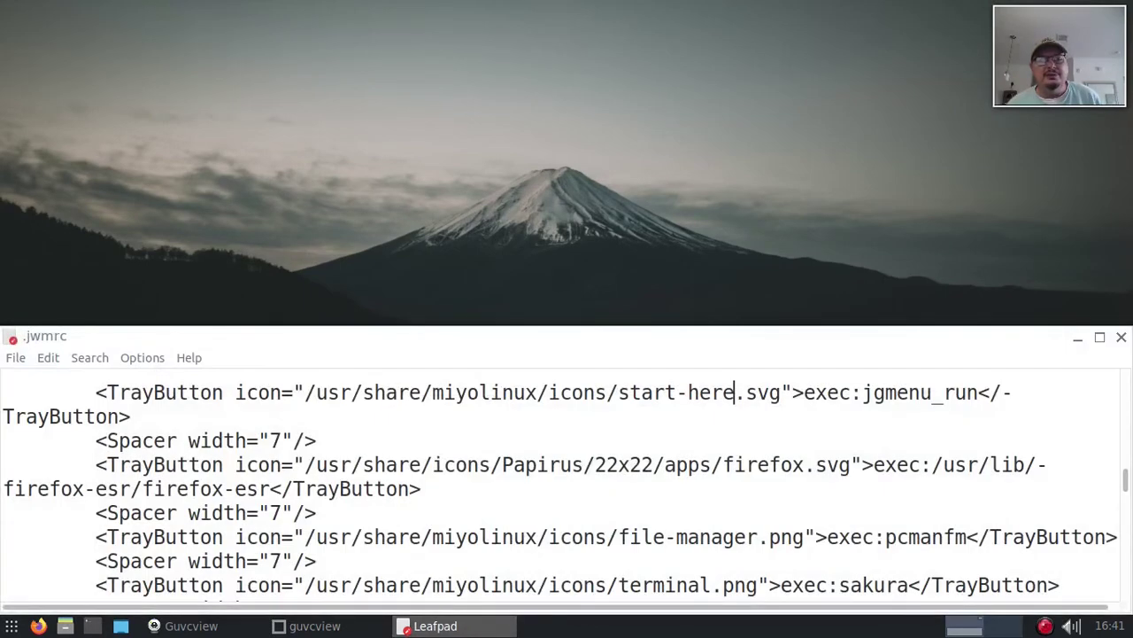
scroll(560, 484, down, 5)
scroll(567, 478, down, 7)
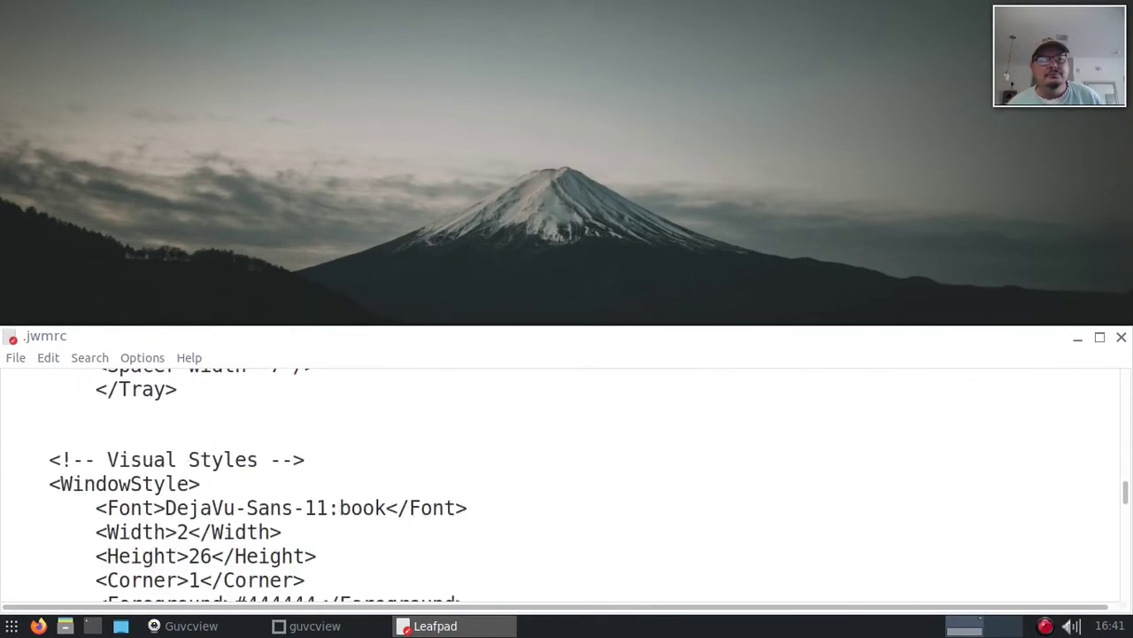
scroll(567, 478, down, 1)
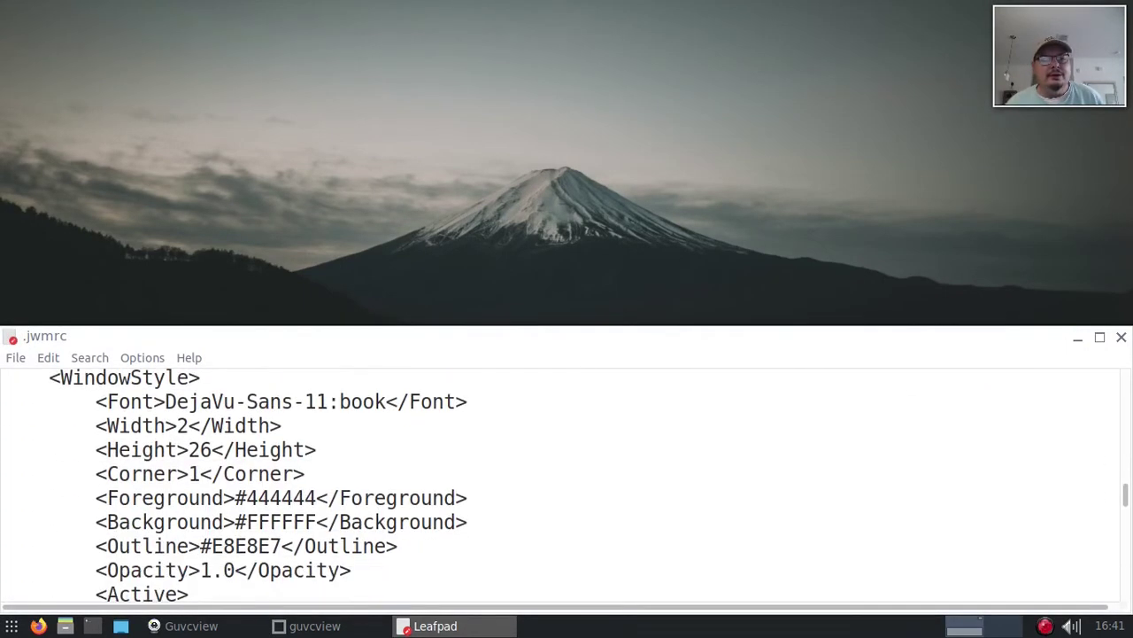
scroll(566, 478, down, 1)
scroll(567, 478, down, 5)
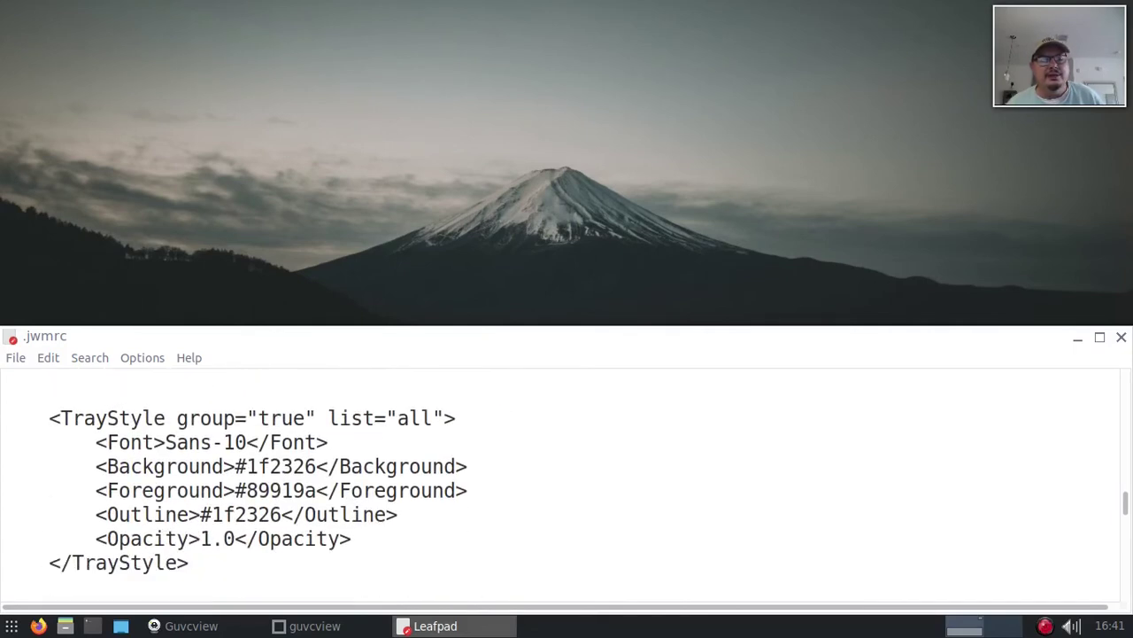
drag(236, 538, 201, 538)
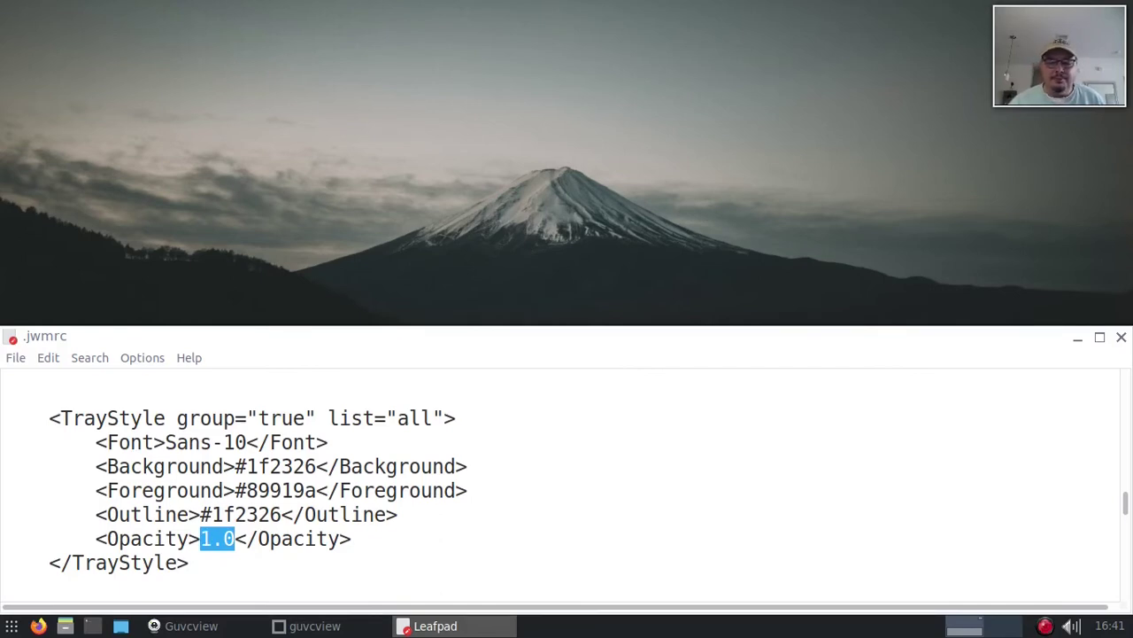
text(.8)
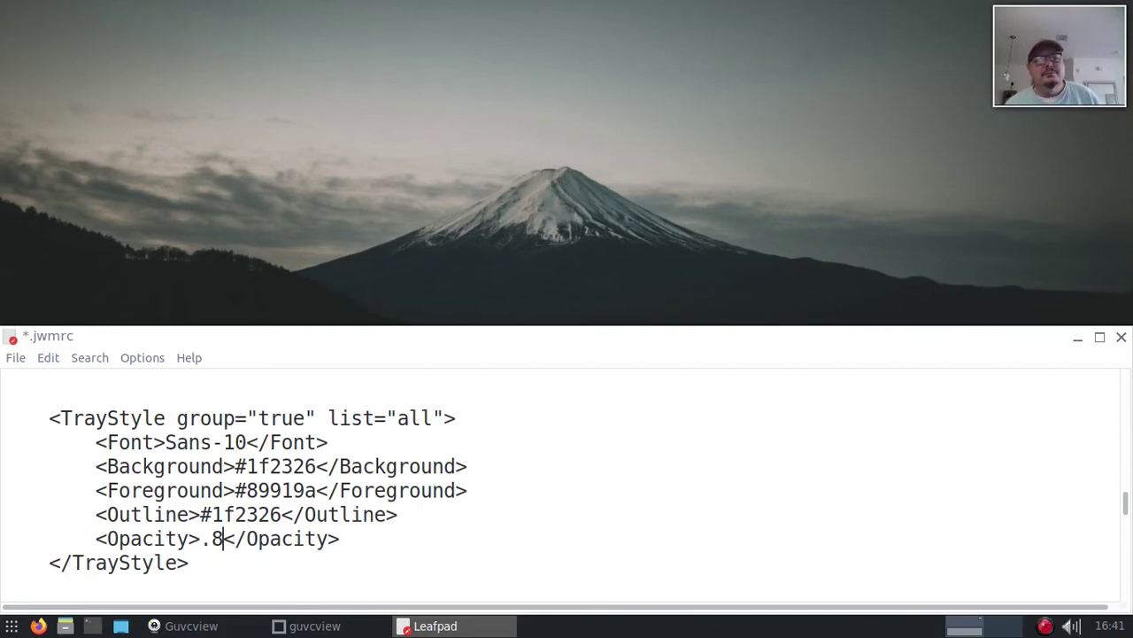
key(alt+f)
key(Down)
key(Down)
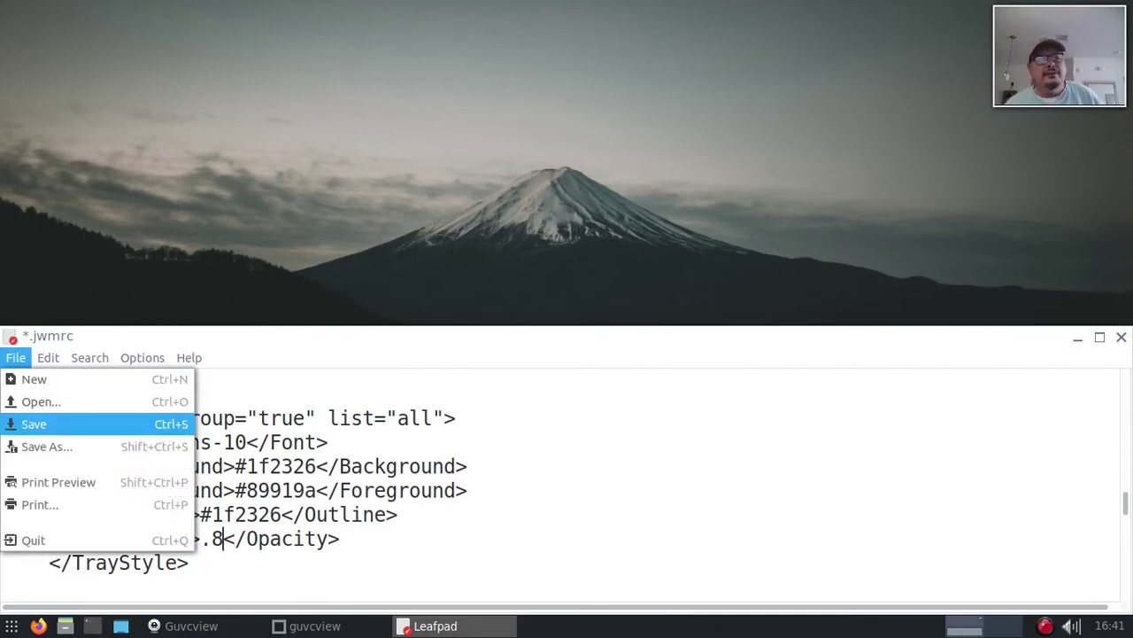
key(Return)
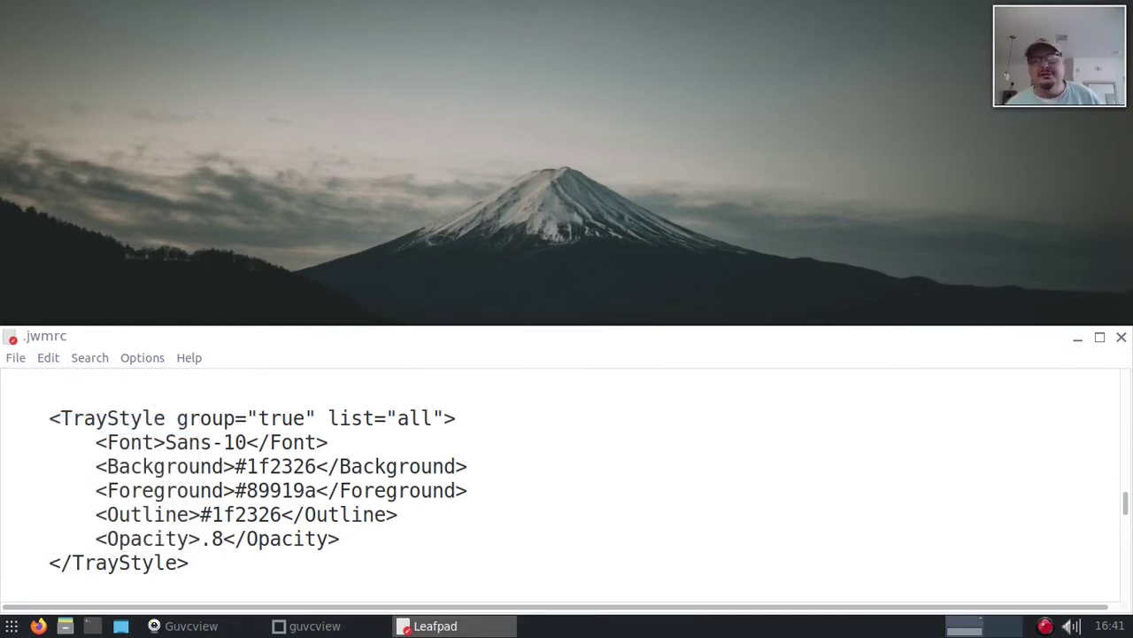
Step: Minimize the editor and restart JWM to apply the .8 tray opacity
right_click(246, 82)
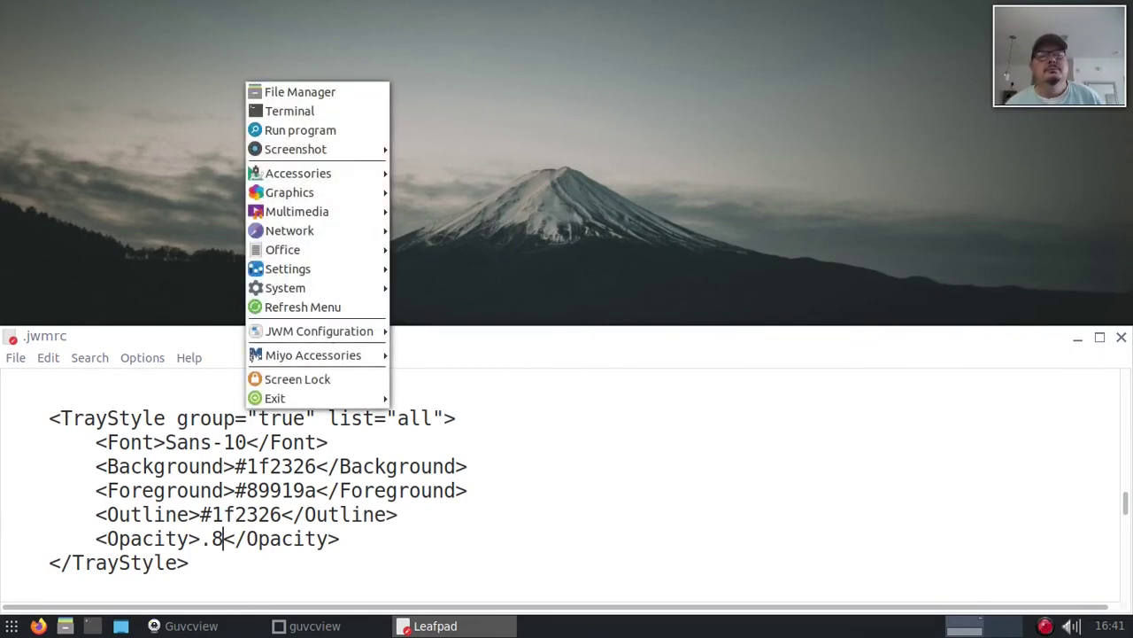
key(Escape)
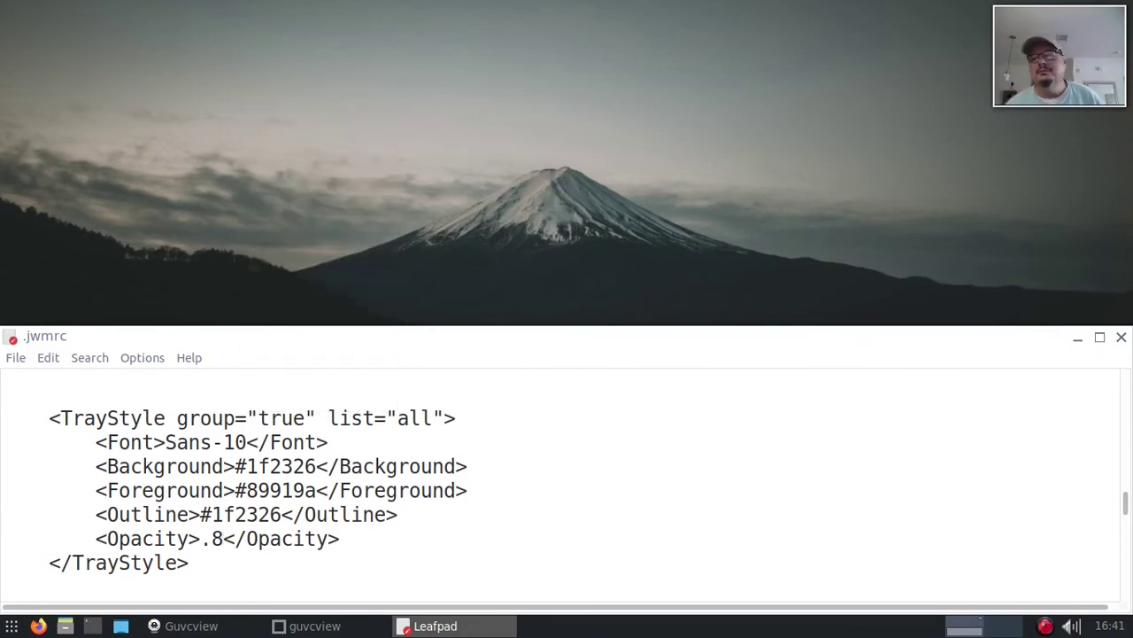
key(alt+F9)
right_click(107, 56)
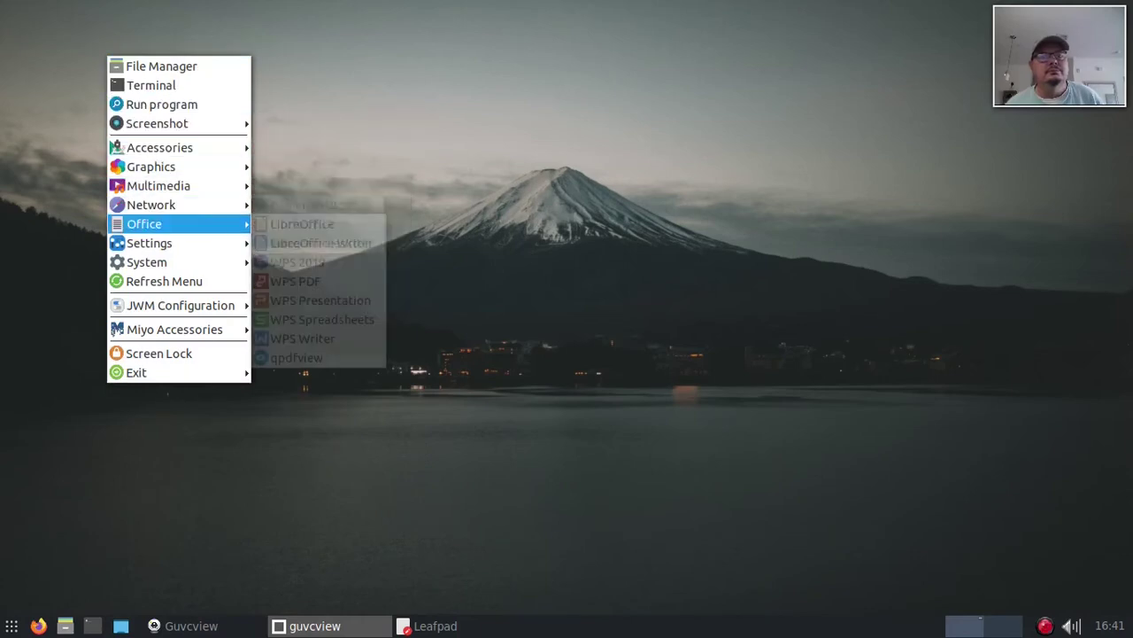
mouse_move(180, 305)
key(Right)
key(Down)
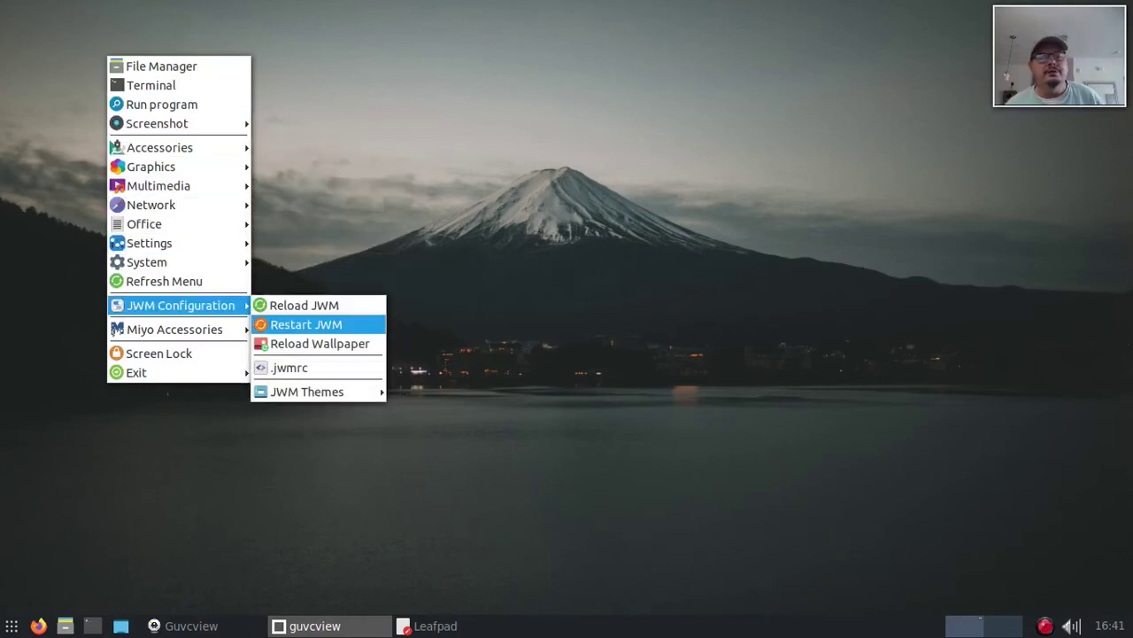
key(Return)
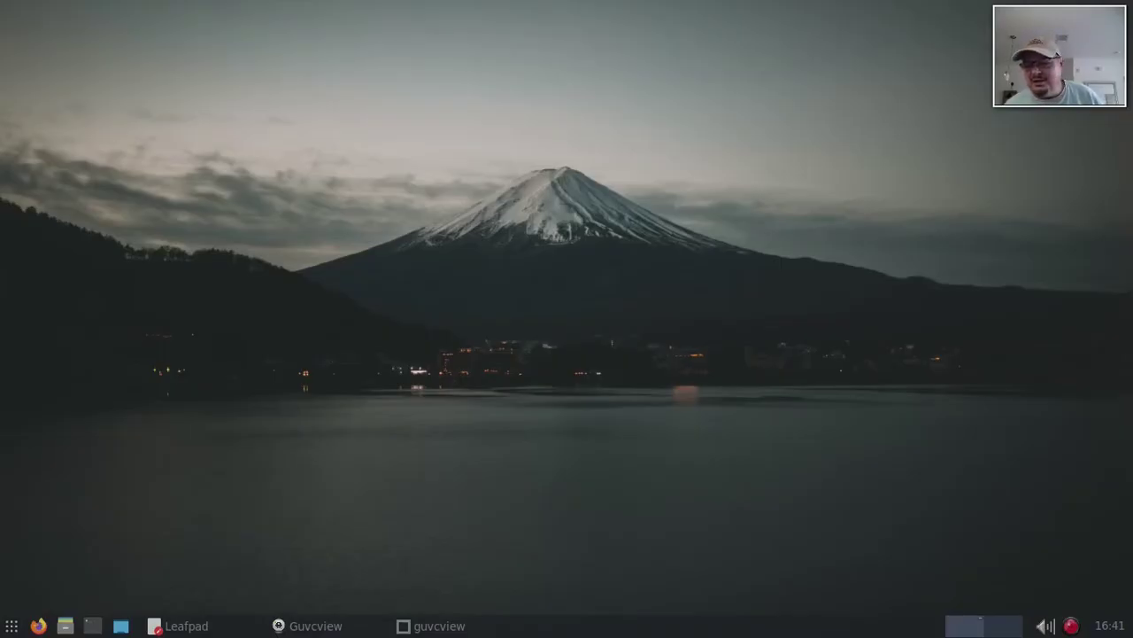
Step: Return to the .jwmrc, lower the TrayStyle Opacity to .5, and save the file
key(alt+Tab)
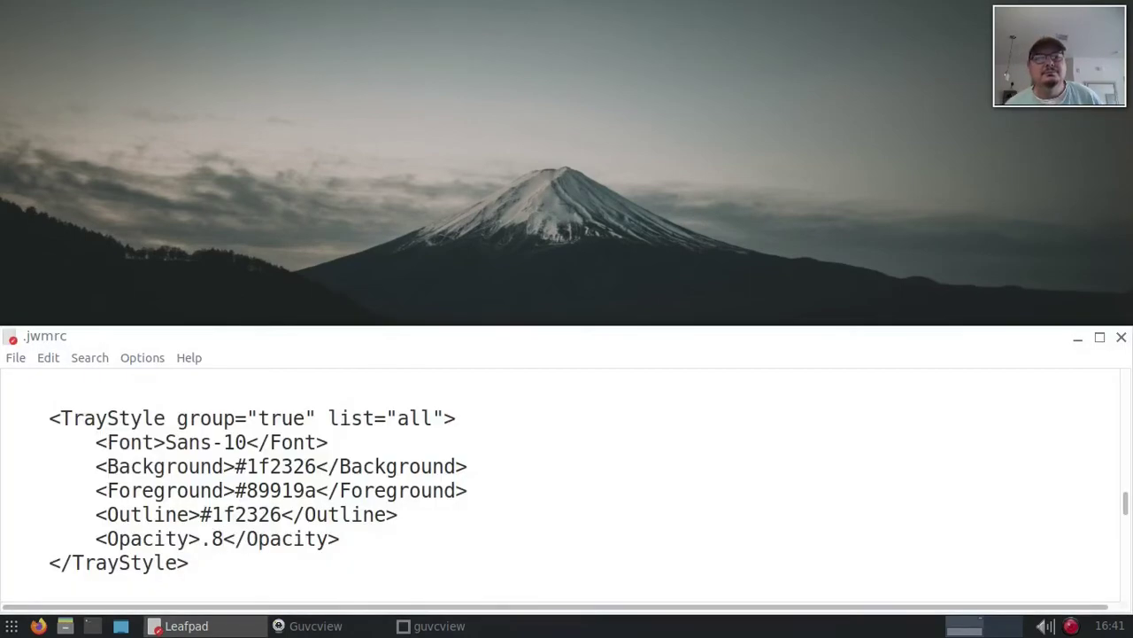
key(alt+f)
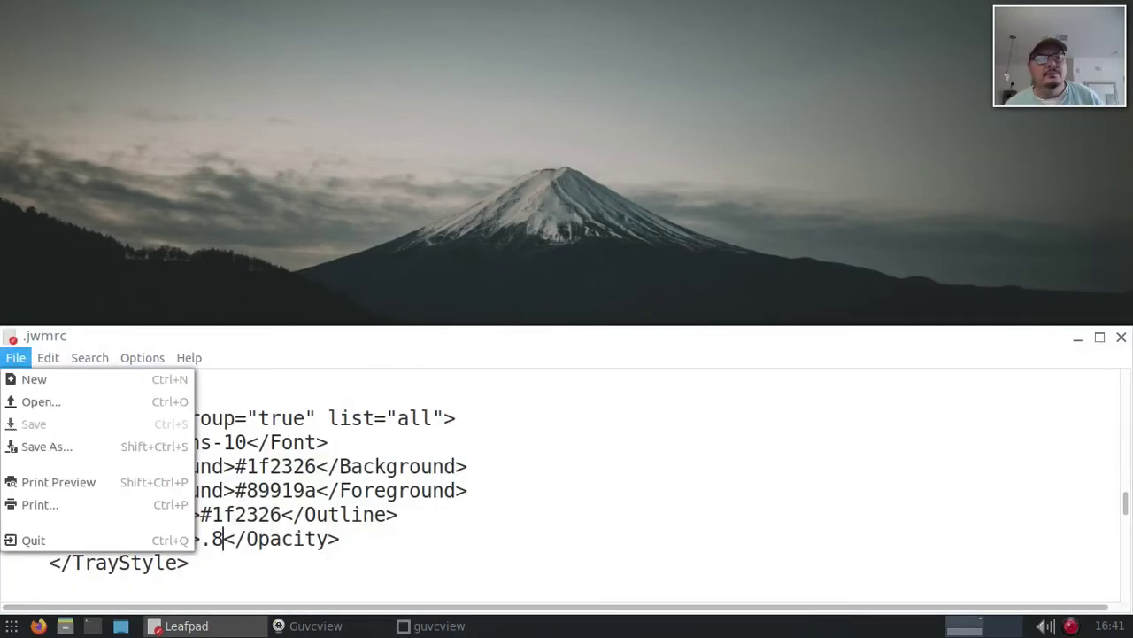
key(Escape)
click(212, 539)
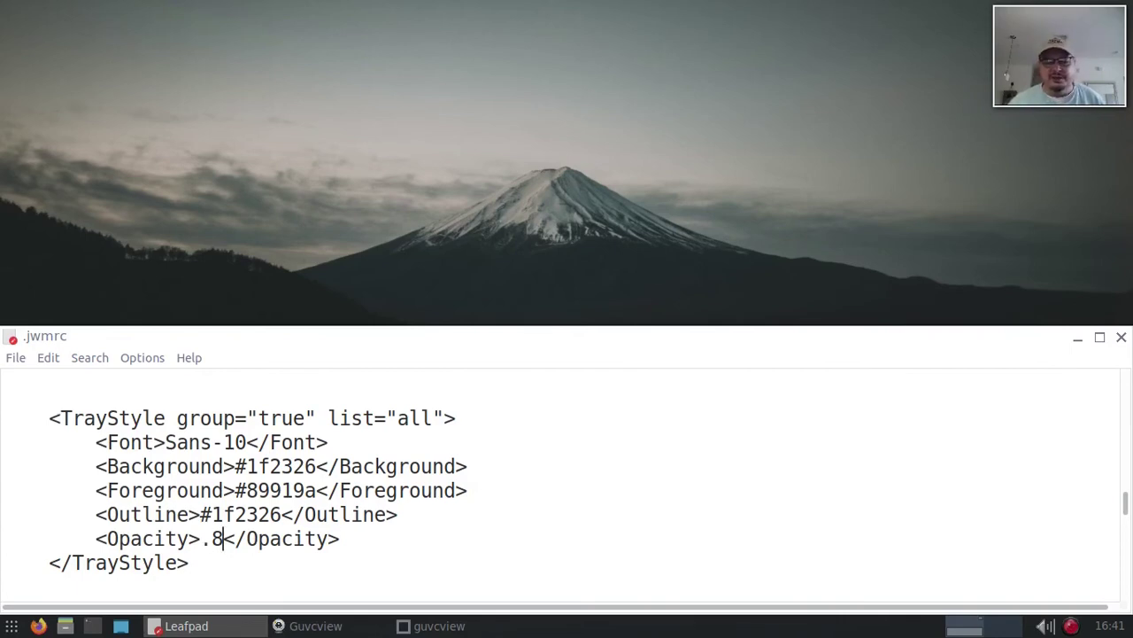
key(Delete)
text(5)
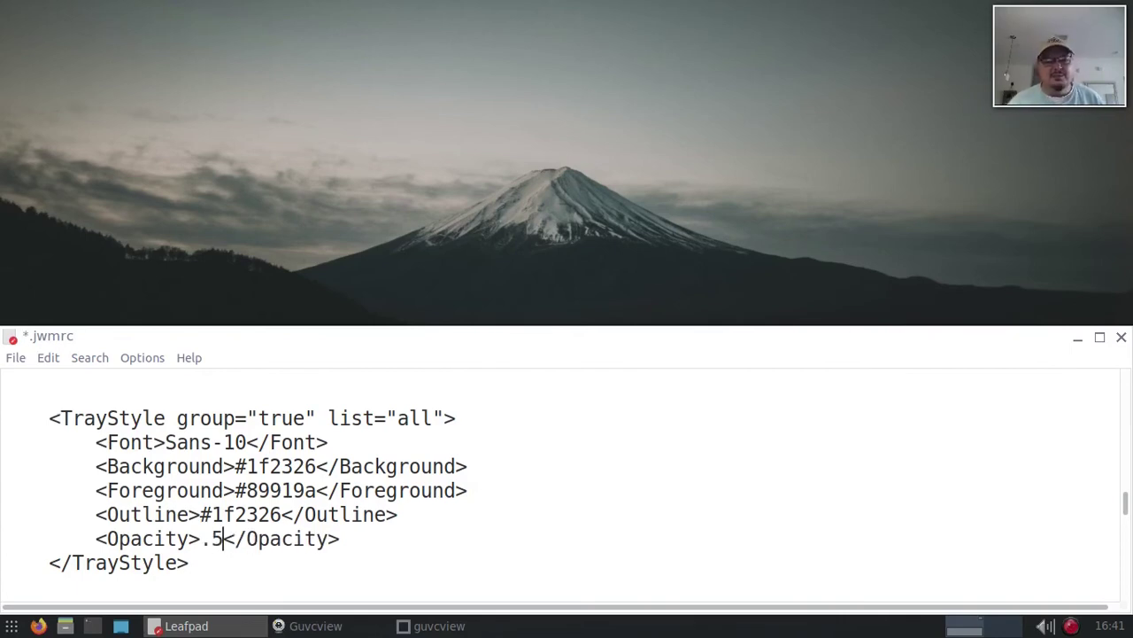
key(alt+f)
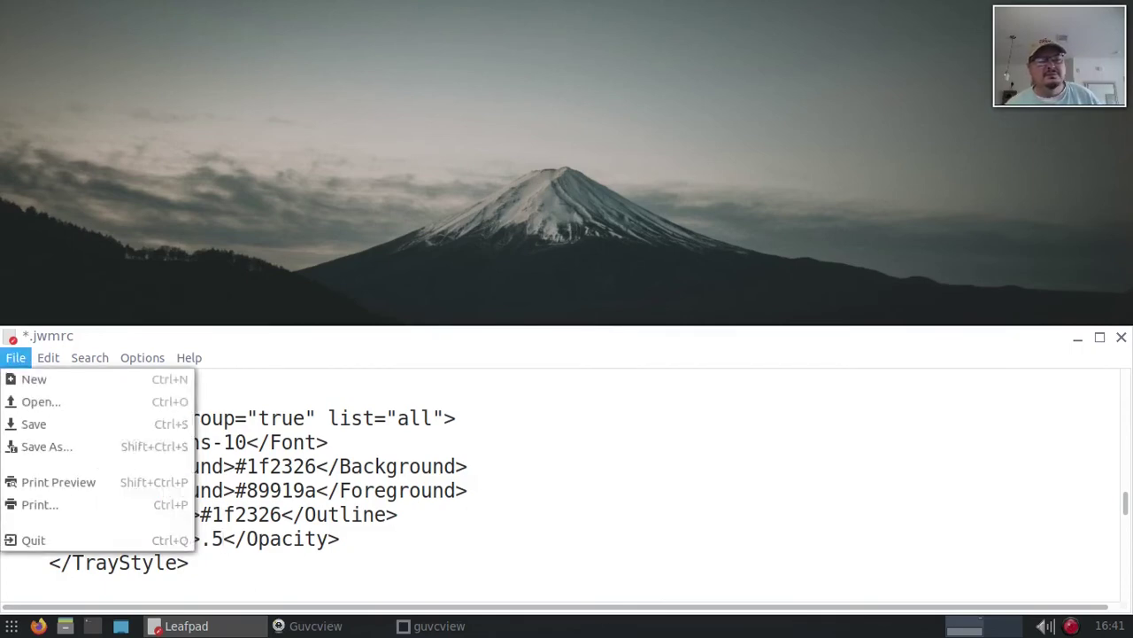
key(Down)
key(Down)
key(Return)
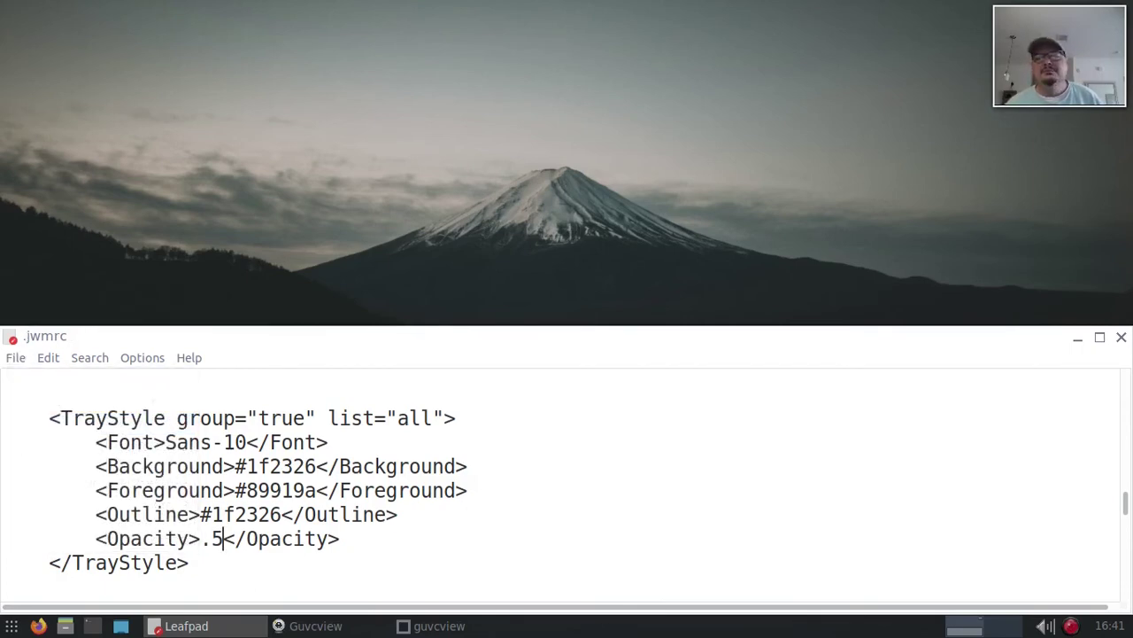
Step: Restart JWM to apply the .5 tray opacity, and briefly minimize the editor to view the tray against the wallpaper
key(alt+f)
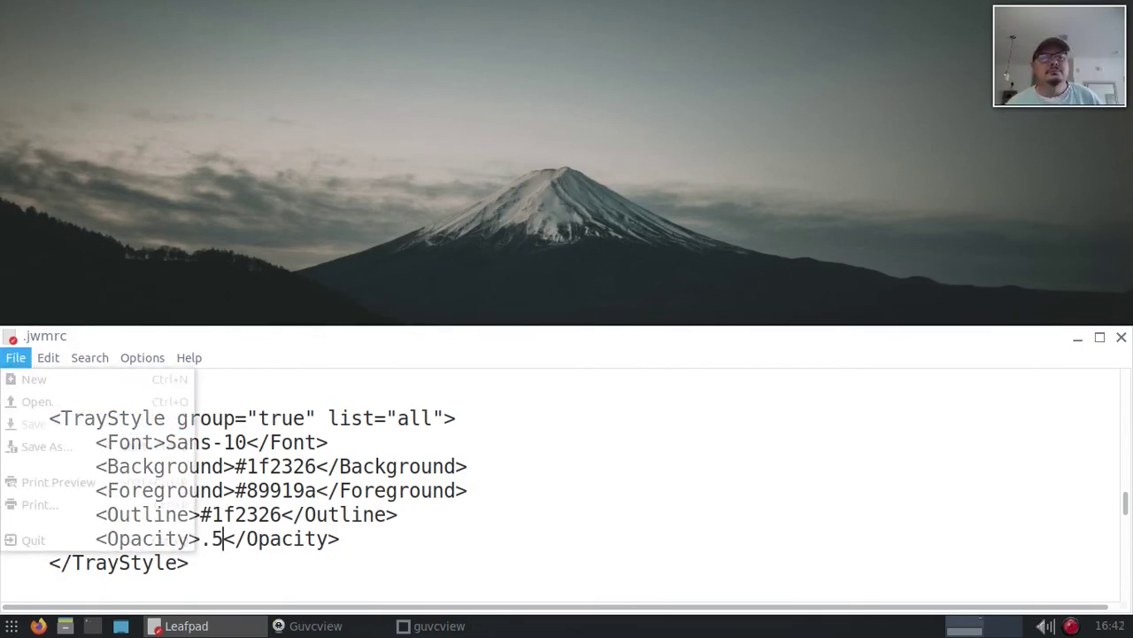
key(Escape)
right_click(141, 158)
key(Down)
key(Down)
key(Down)
key(Down)
key(Down)
key(Down)
key(Down)
key(Down)
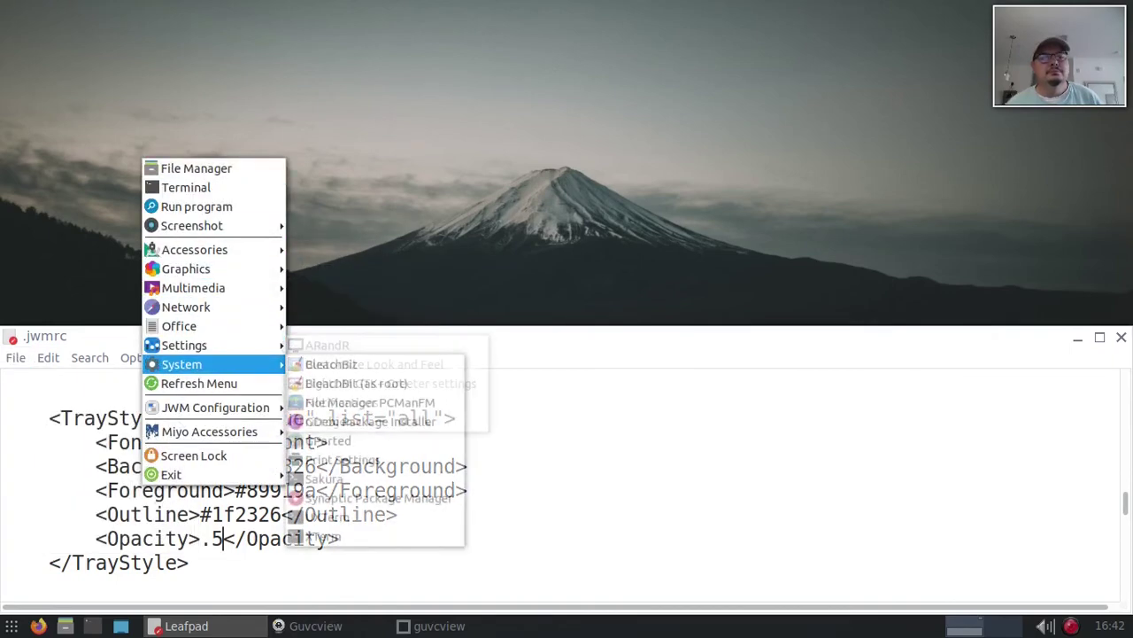
key(Right)
key(Down)
key(Return)
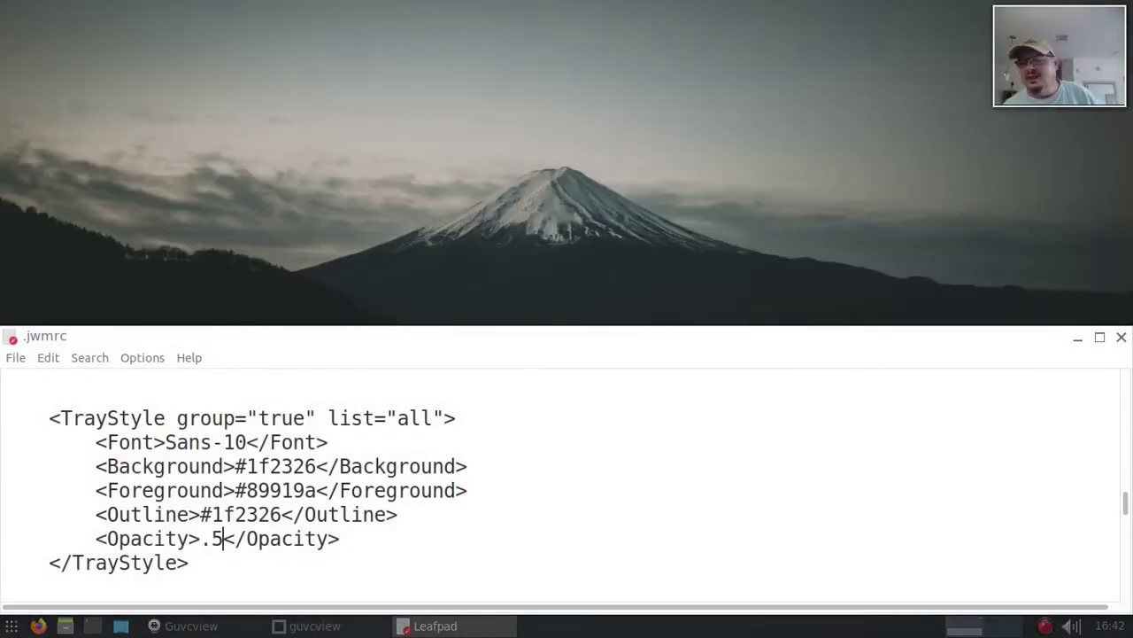
key(alt+F9)
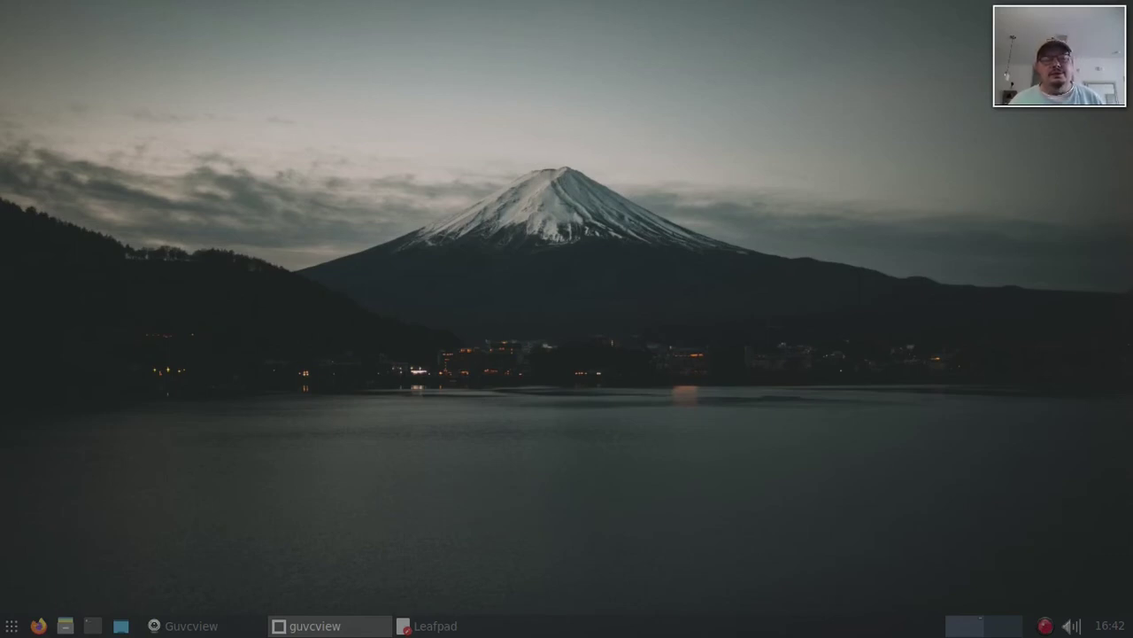
key(alt+Tab)
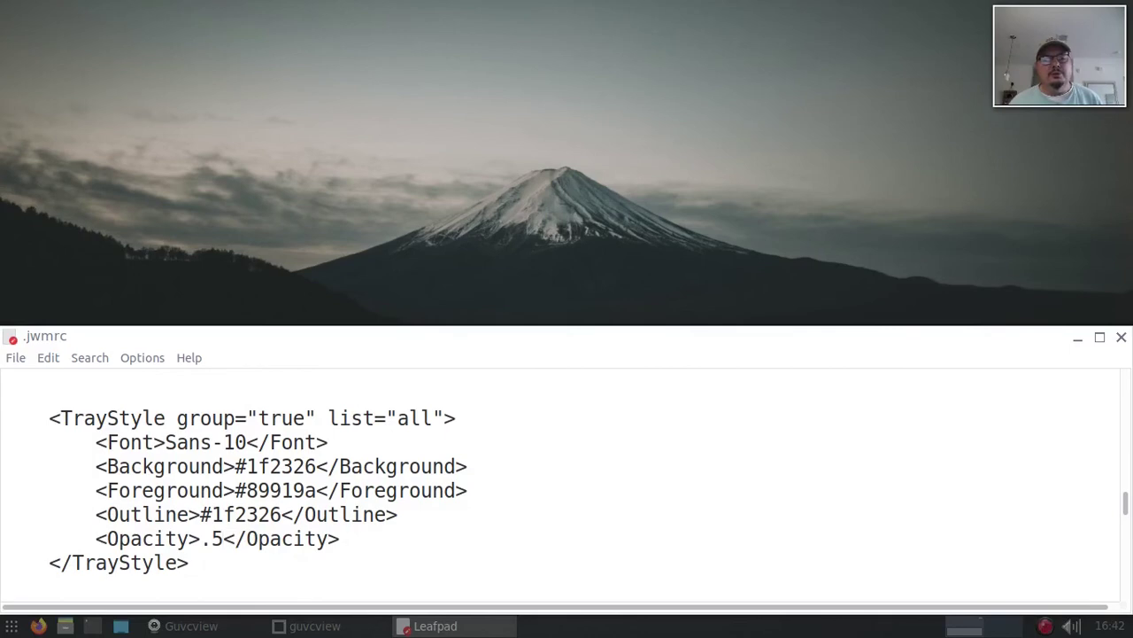
Step: Set the TrayStyle Opacity in the .jwmrc to .7 and save the file
key(BackSpace)
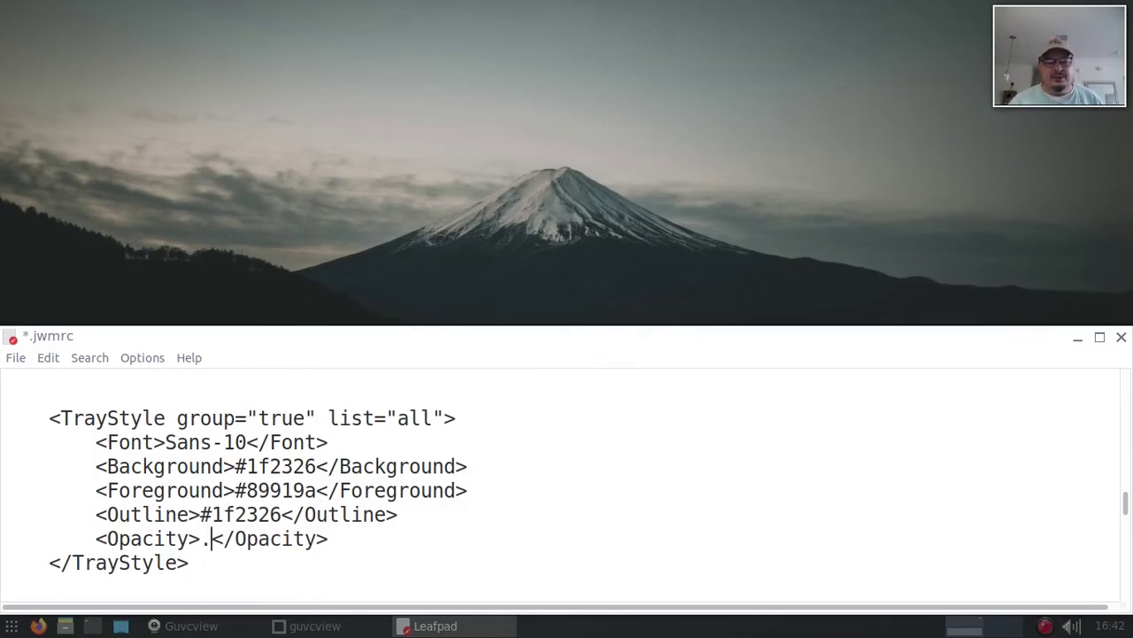
text(7)
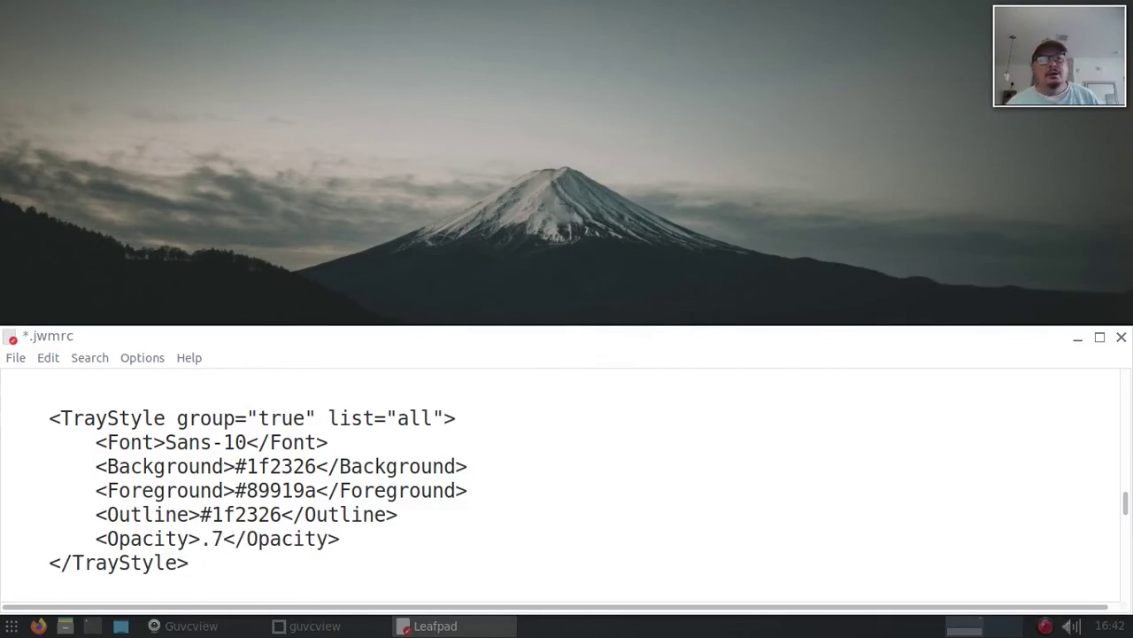
key(alt+f)
key(Down)
key(Return)
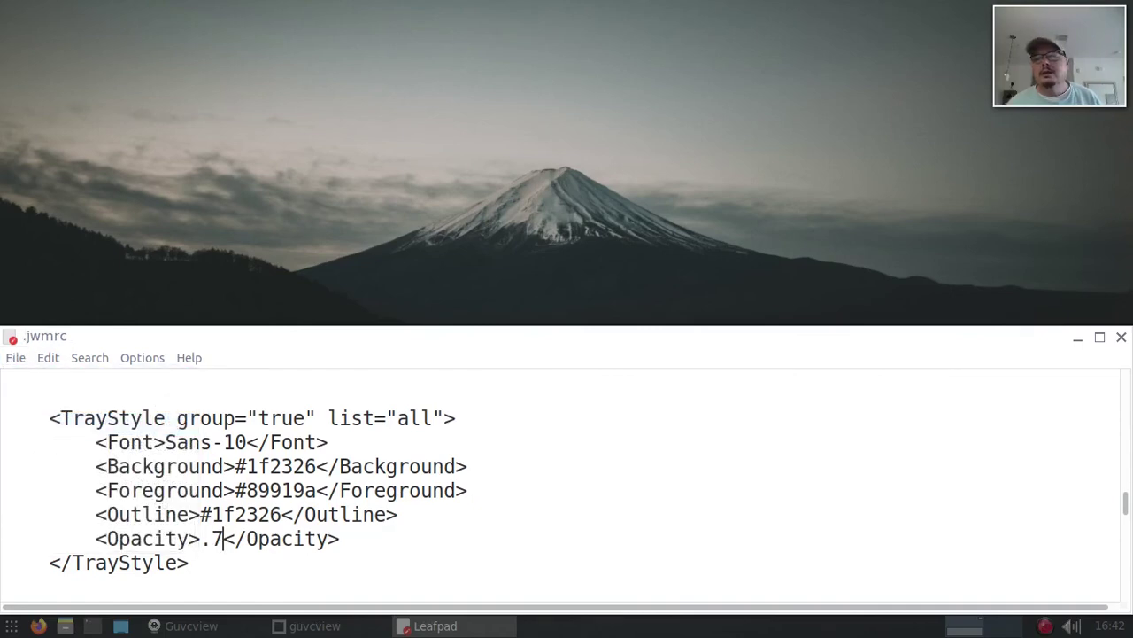
Step: Minimize the editor and restart JWM to apply the .7 tray opacity
key(alt+F9)
right_click(306, 212)
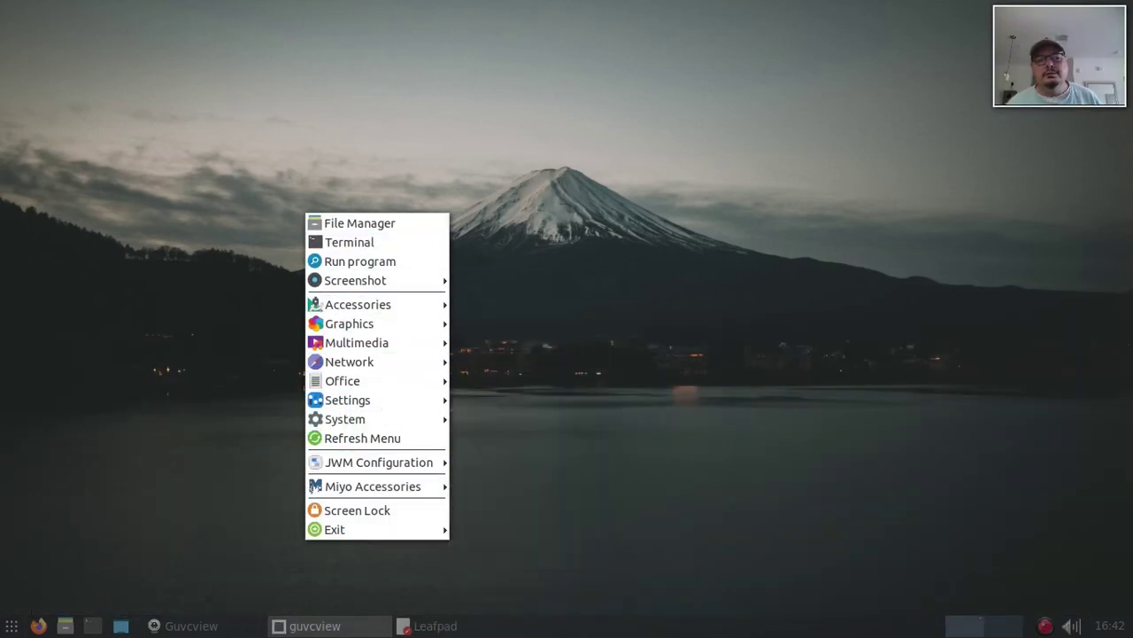
mouse_move(378, 462)
key(Return)
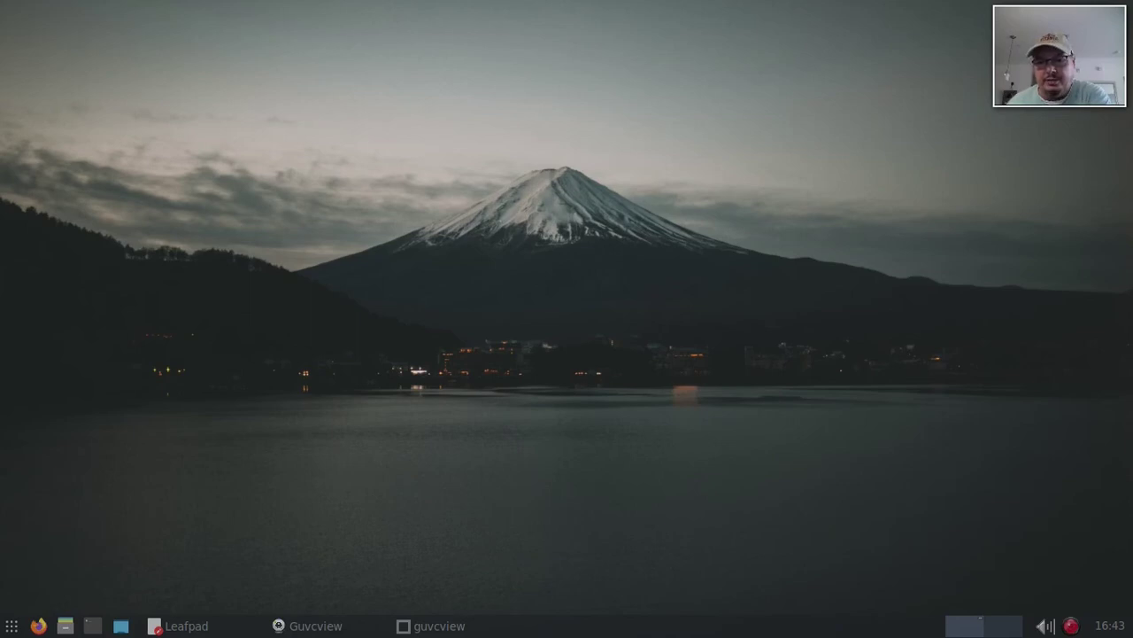
Step: Bring up the desktop root menu and the tray's start menu in turn to examine their styling, closing each one
right_click(423, 57)
mouse_move(496, 304)
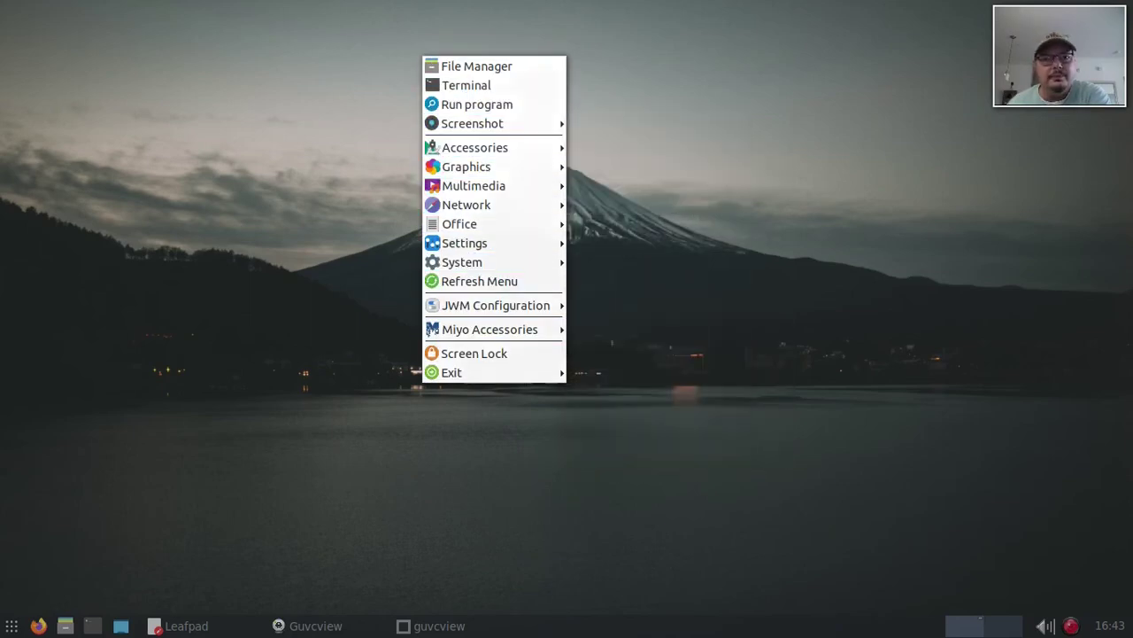
key(Escape)
click(12, 625)
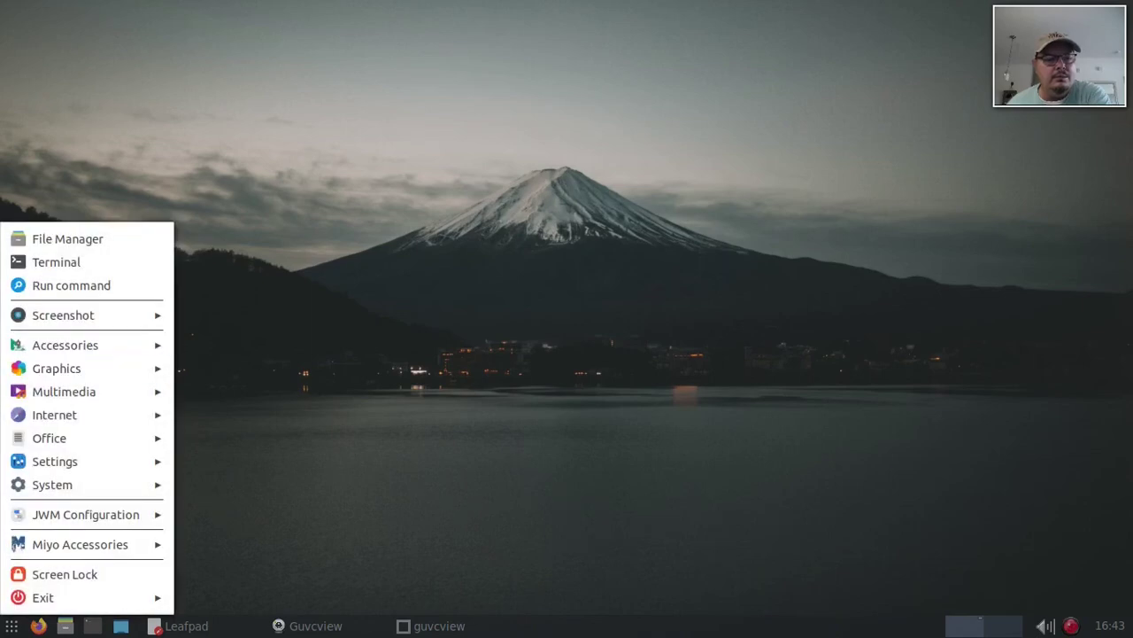
key(Escape)
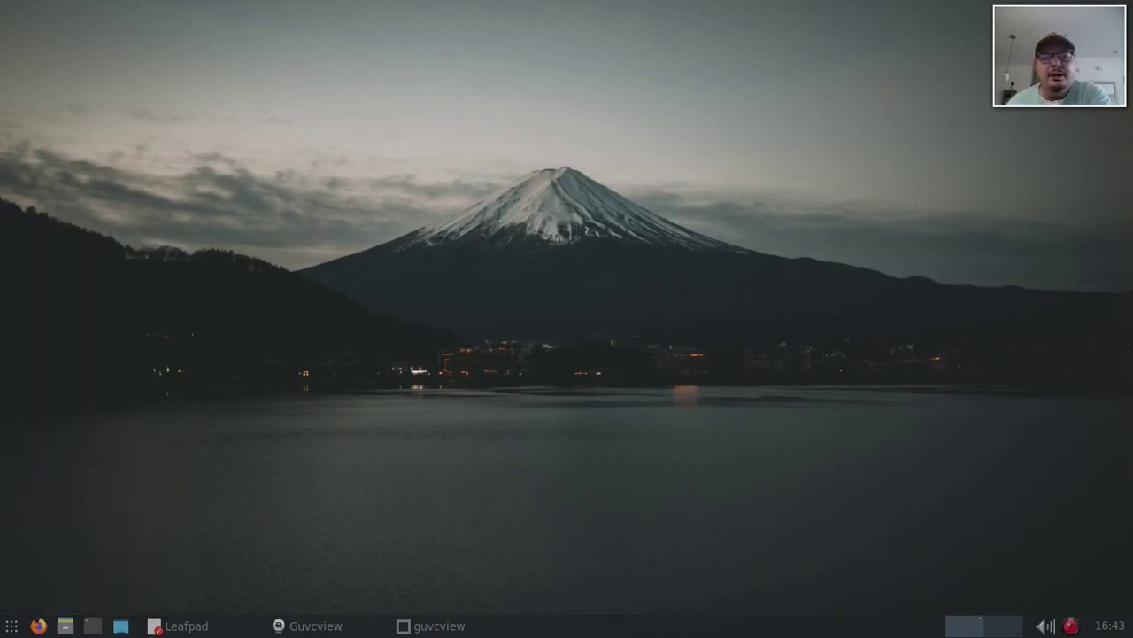